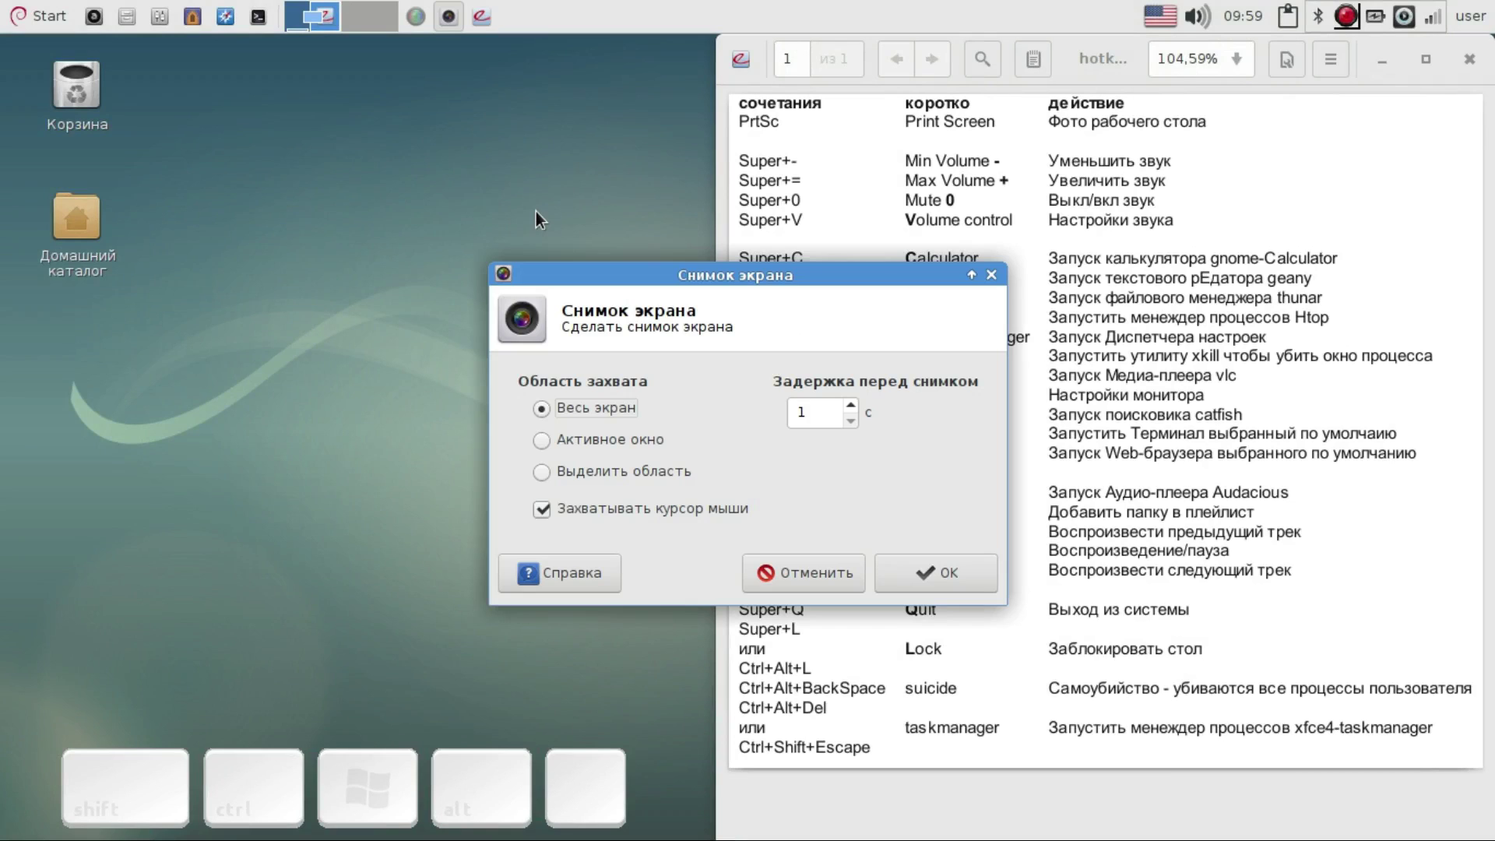
# - Capture the whole screen with a 1-second delay and the mouse pointer included, and cancel without saving the screenshot
pyautogui.click(905, 572)
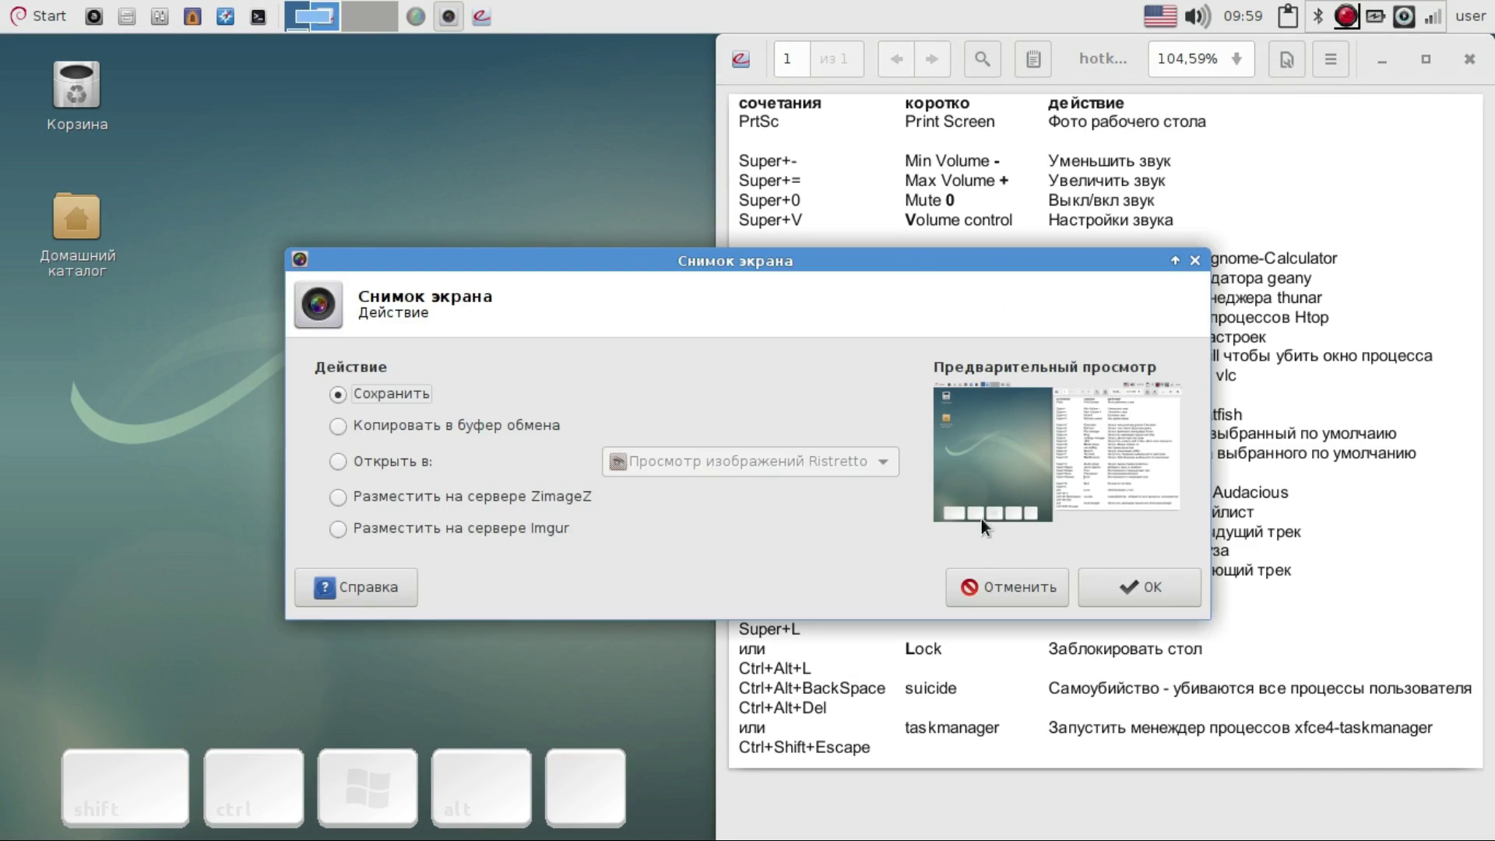
pyautogui.click(995, 593)
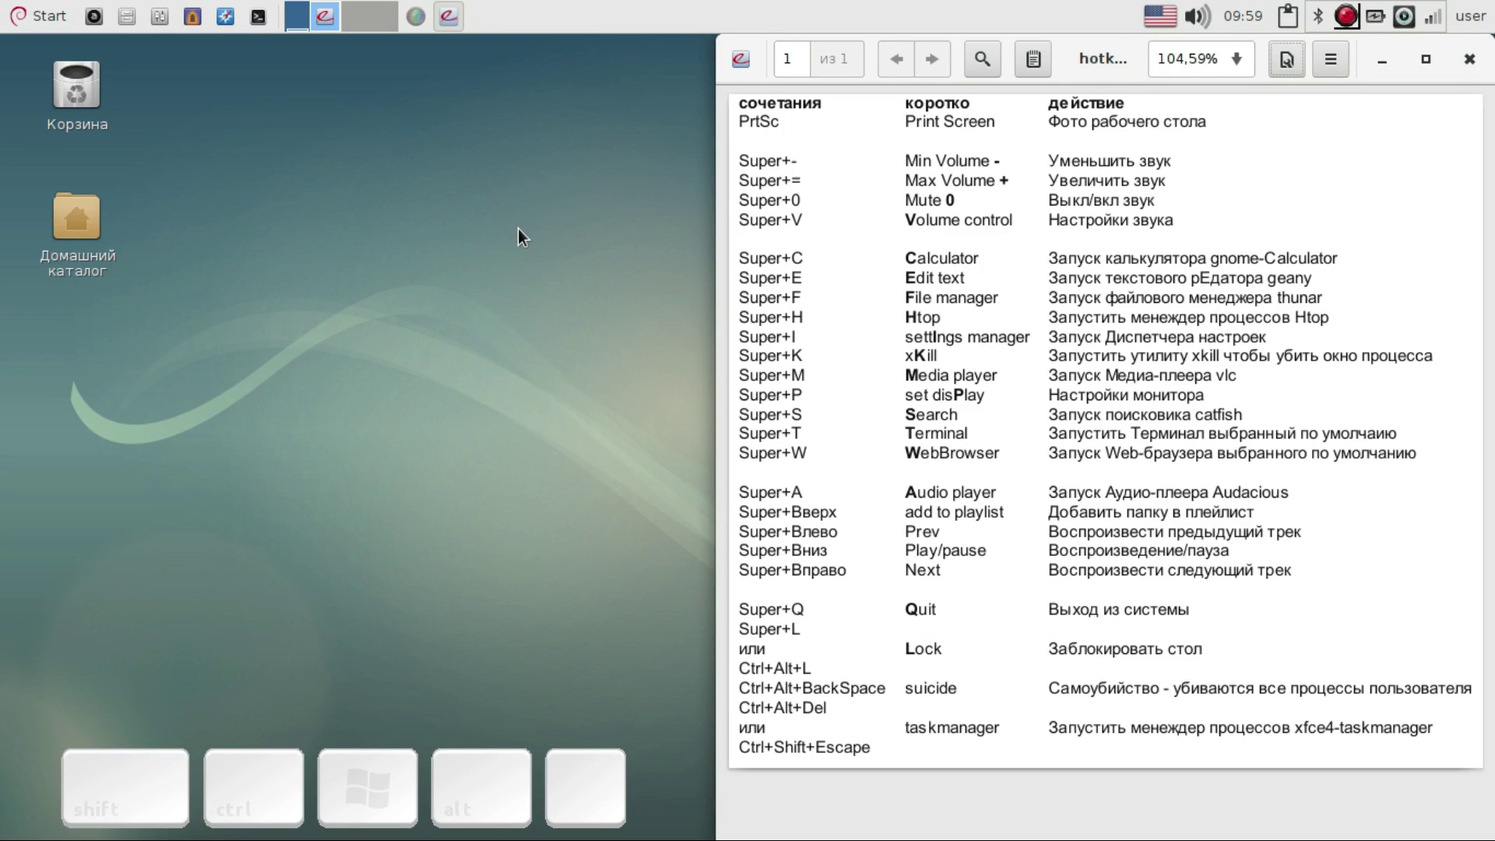
# - Lower the sound volume and raise it again, and switch mute on and off
pyautogui.press('super+minus')
pyautogui.press('super+minus')
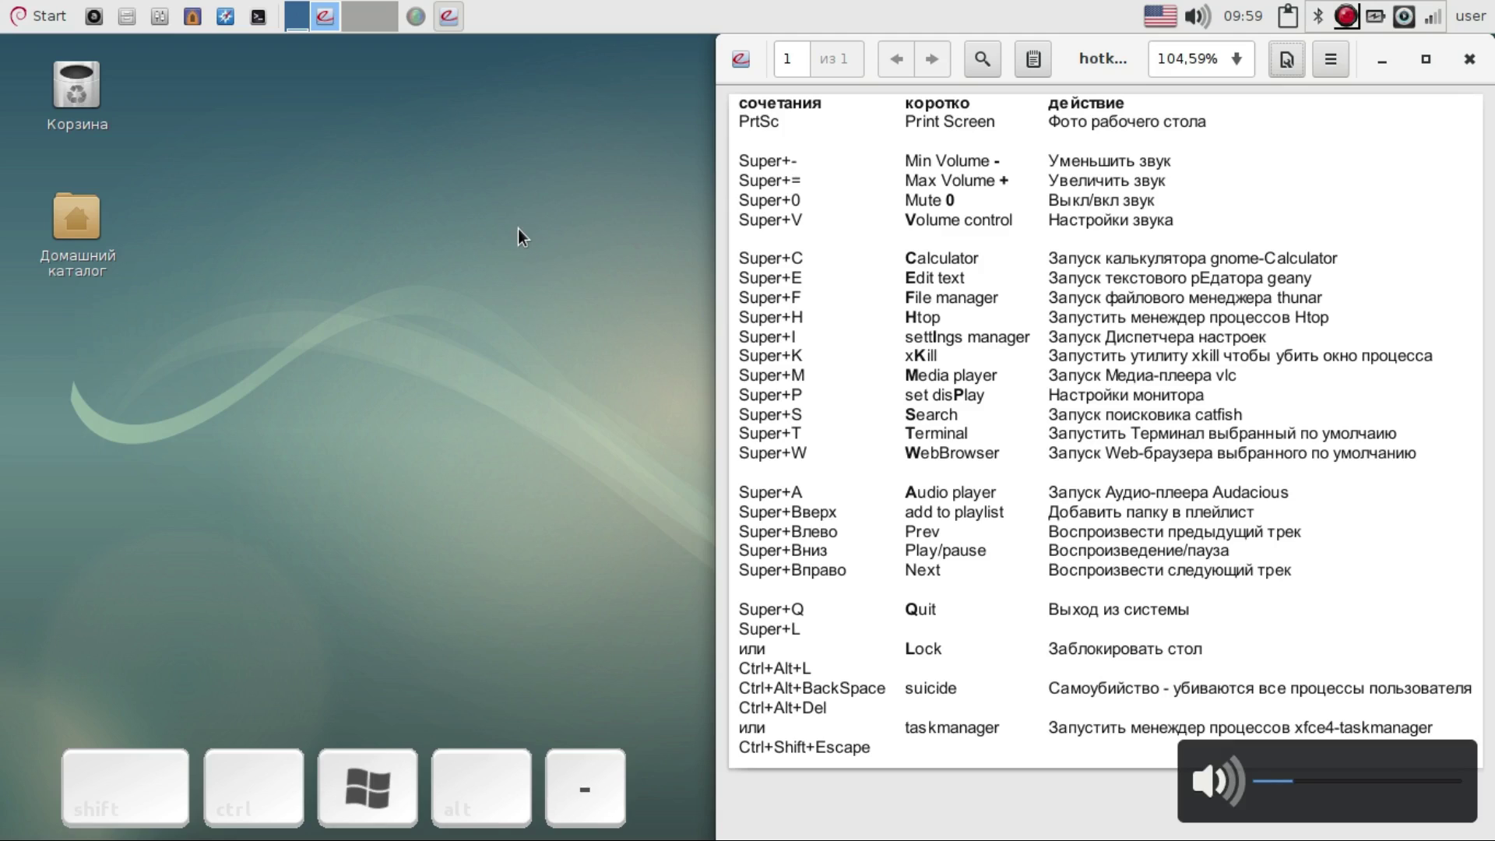
pyautogui.press('super+equal')
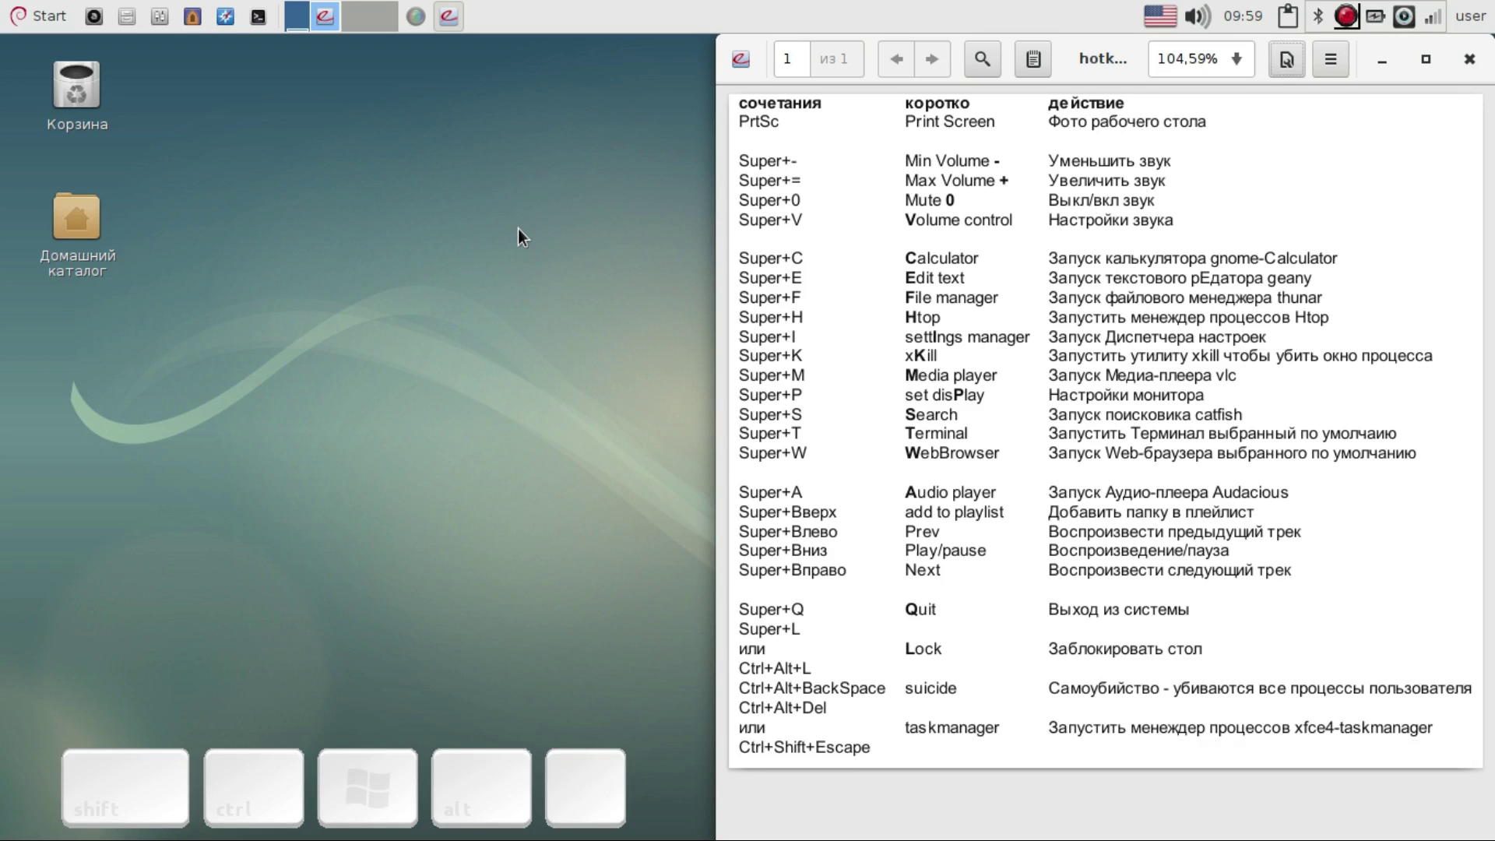
pyautogui.press('super+0')
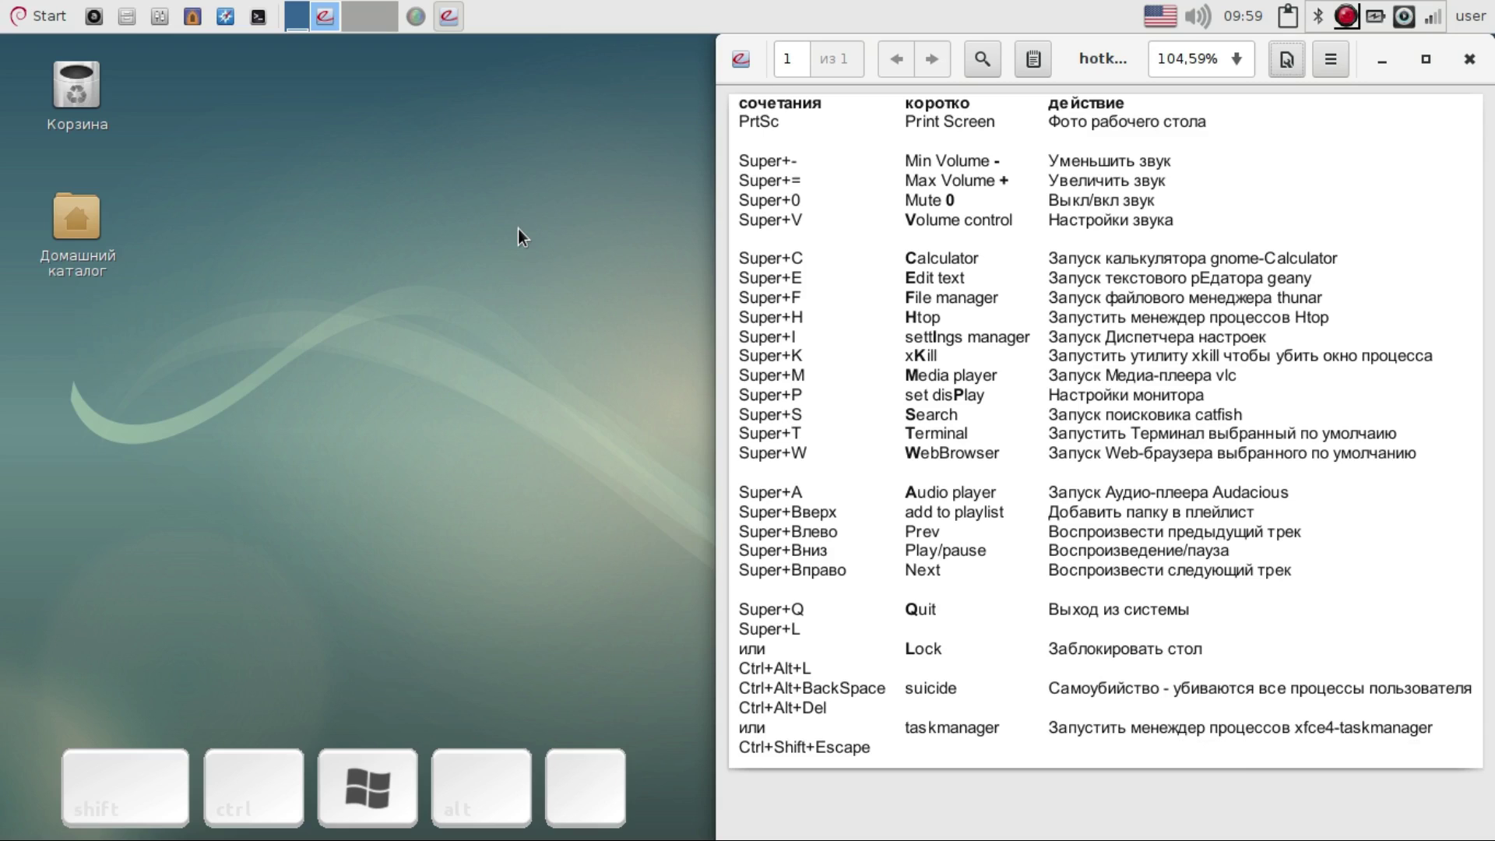
pyautogui.press('super+0')
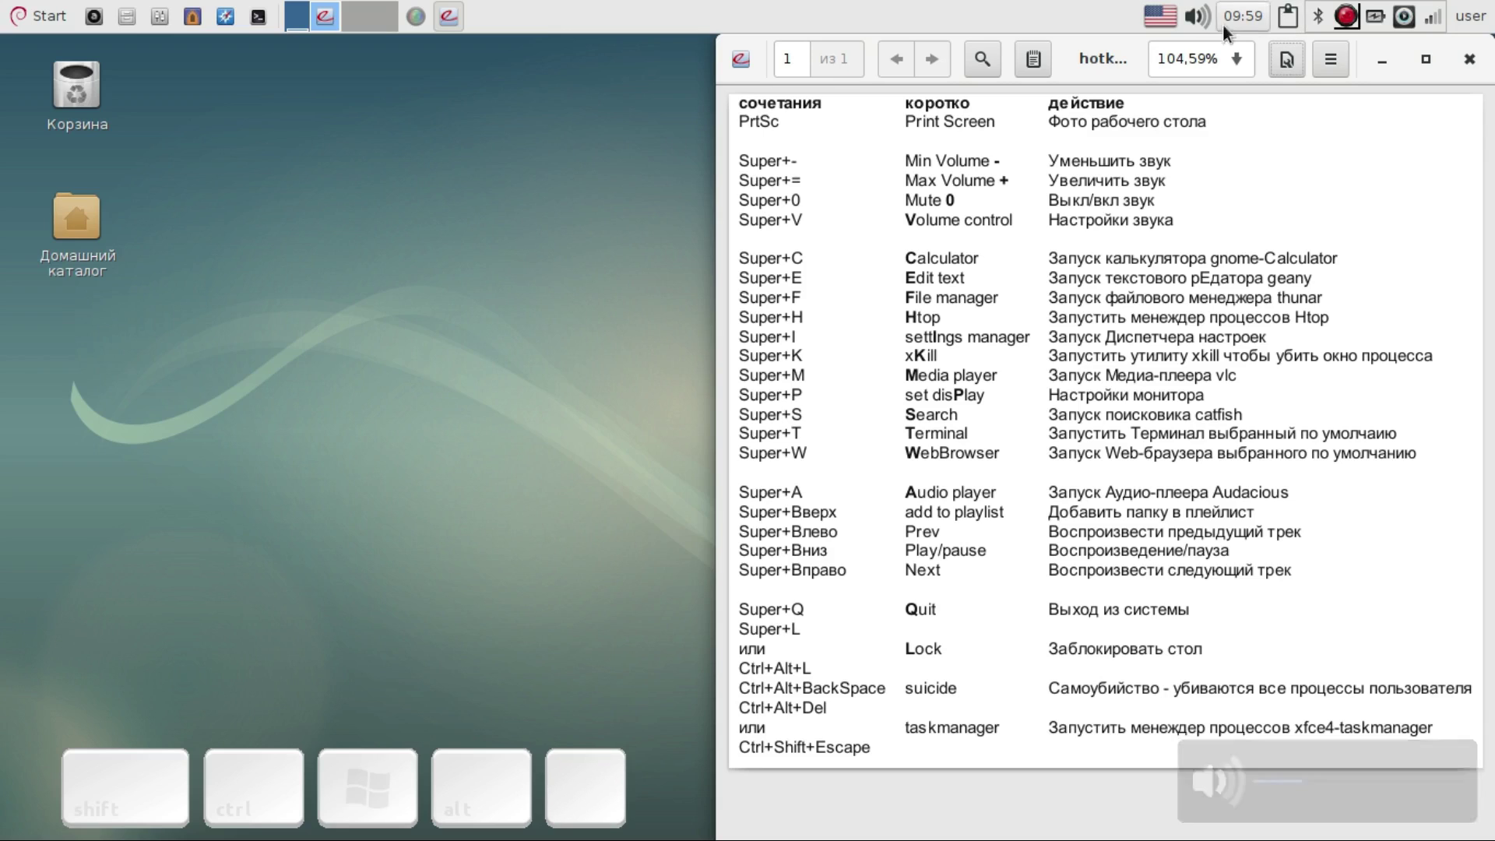
# - Open the volume control window, try the system sounds slider while keeping it at 100%, and close the window
pyautogui.press('super')
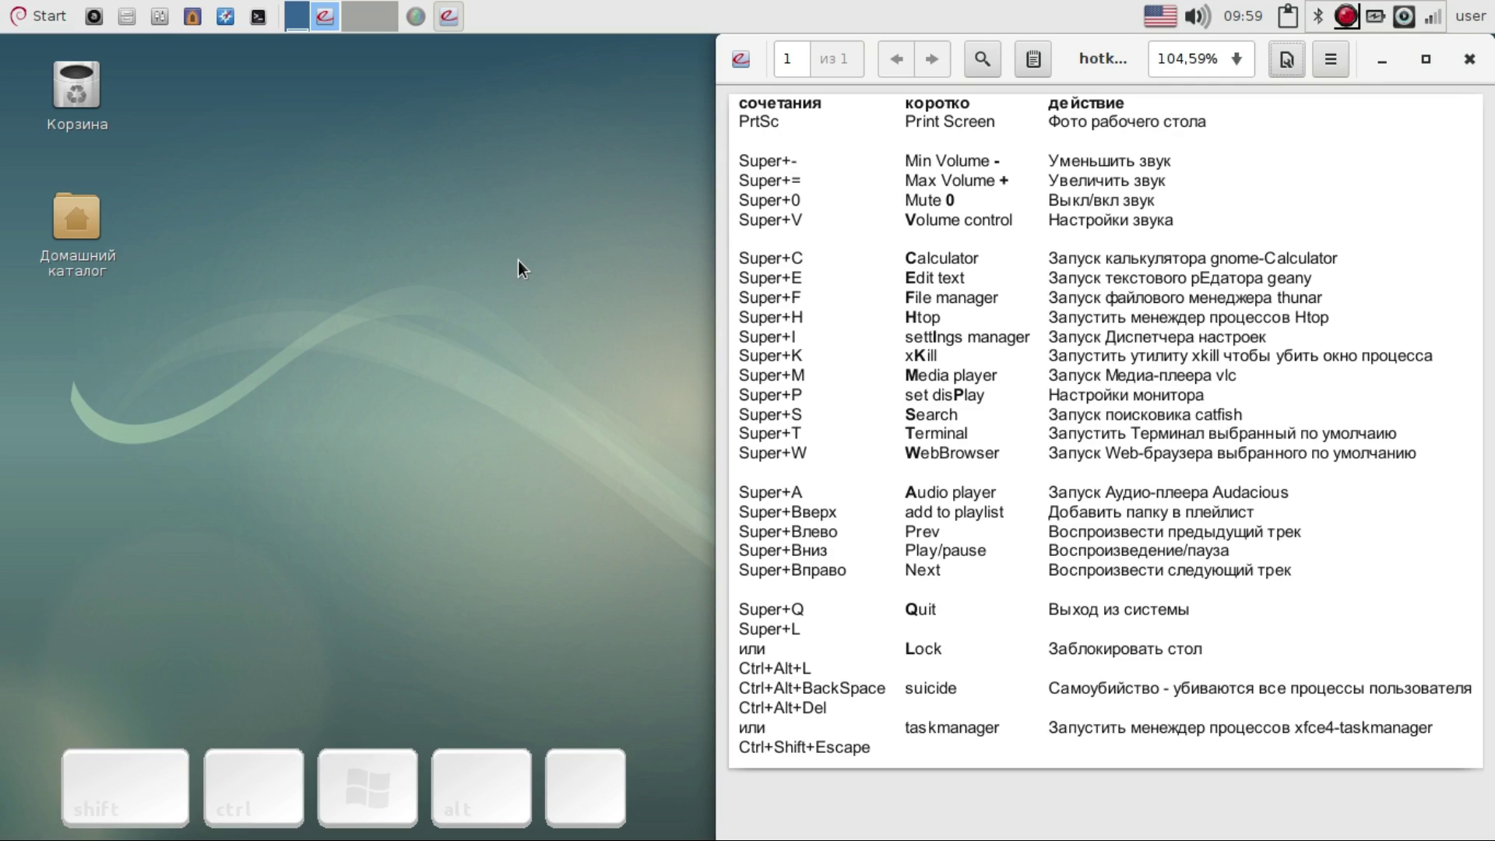
pyautogui.press('super')
pyautogui.press('super+v')
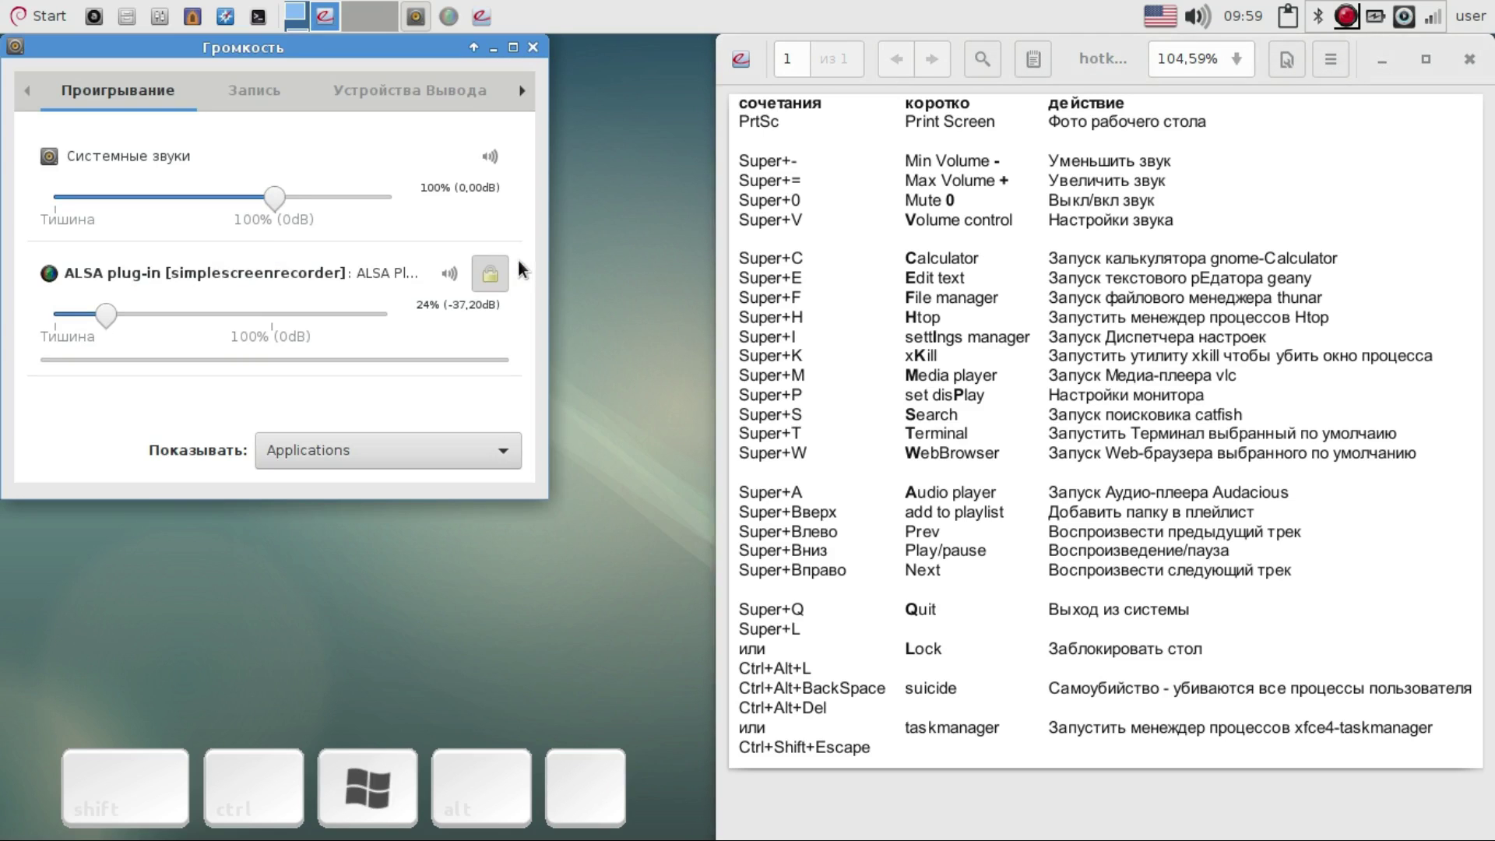
pyautogui.moveTo(274, 197)
pyautogui.mouseDown()
pyautogui.moveTo(335, 198)
pyautogui.moveTo(278, 200)
pyautogui.mouseUp()
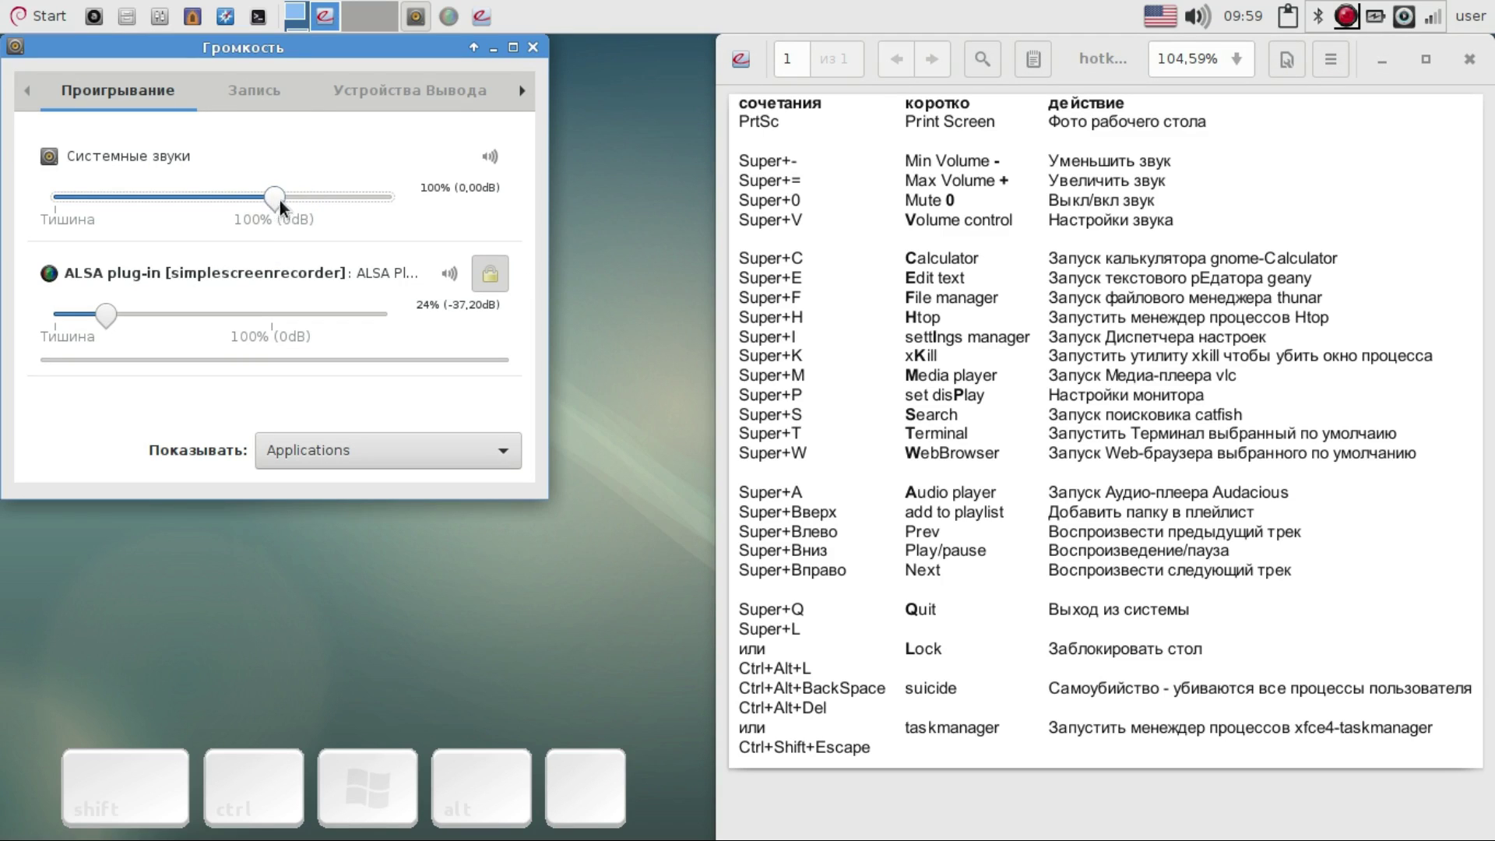
pyautogui.click(533, 48)
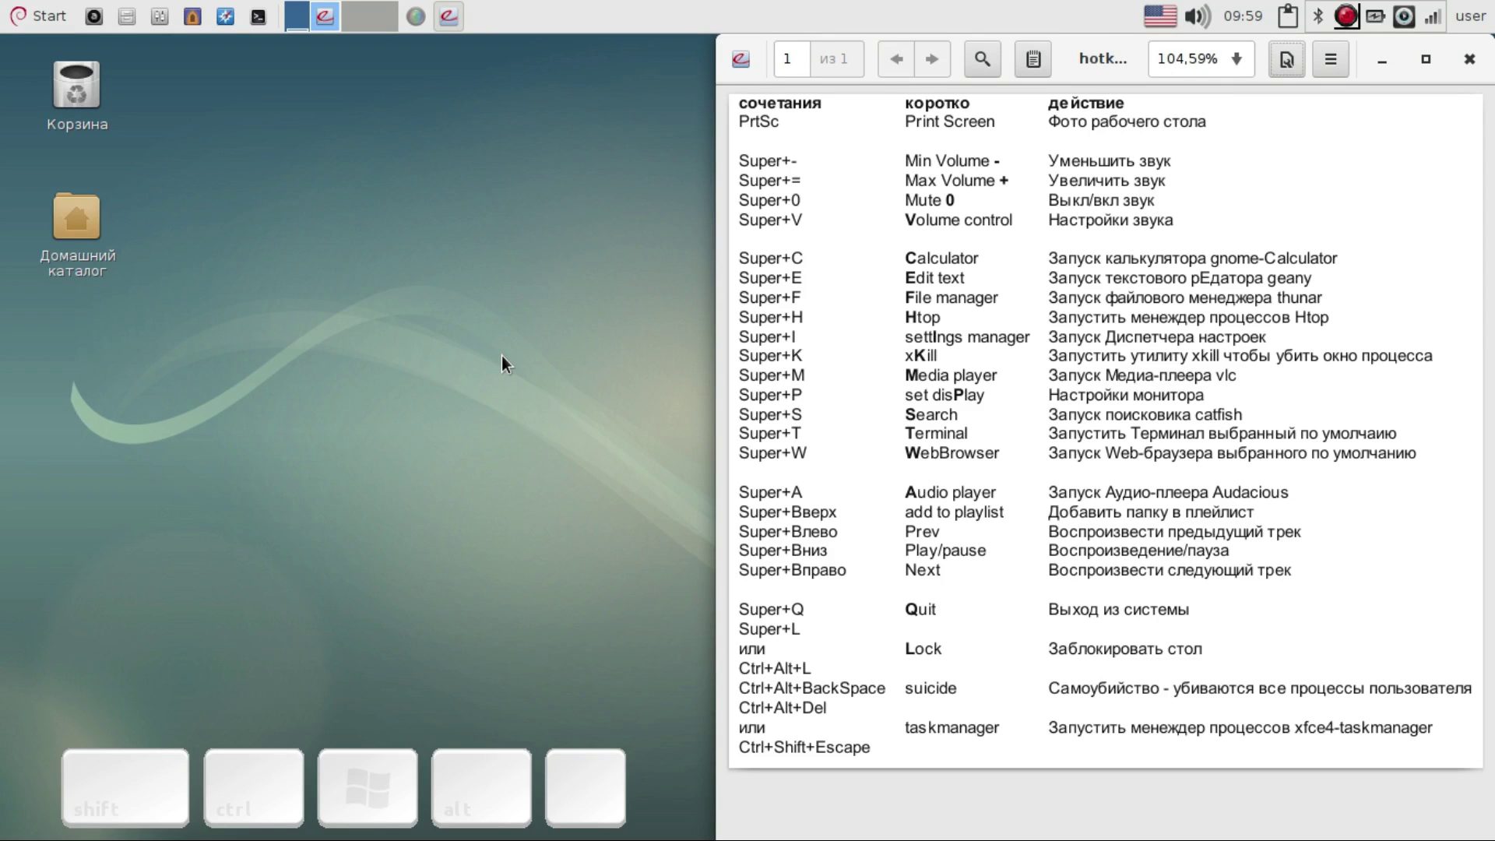
# - Launch the calculator, move its window clear of the shortcut list, and close it
pyautogui.press('super')
pyautogui.press('super+c')
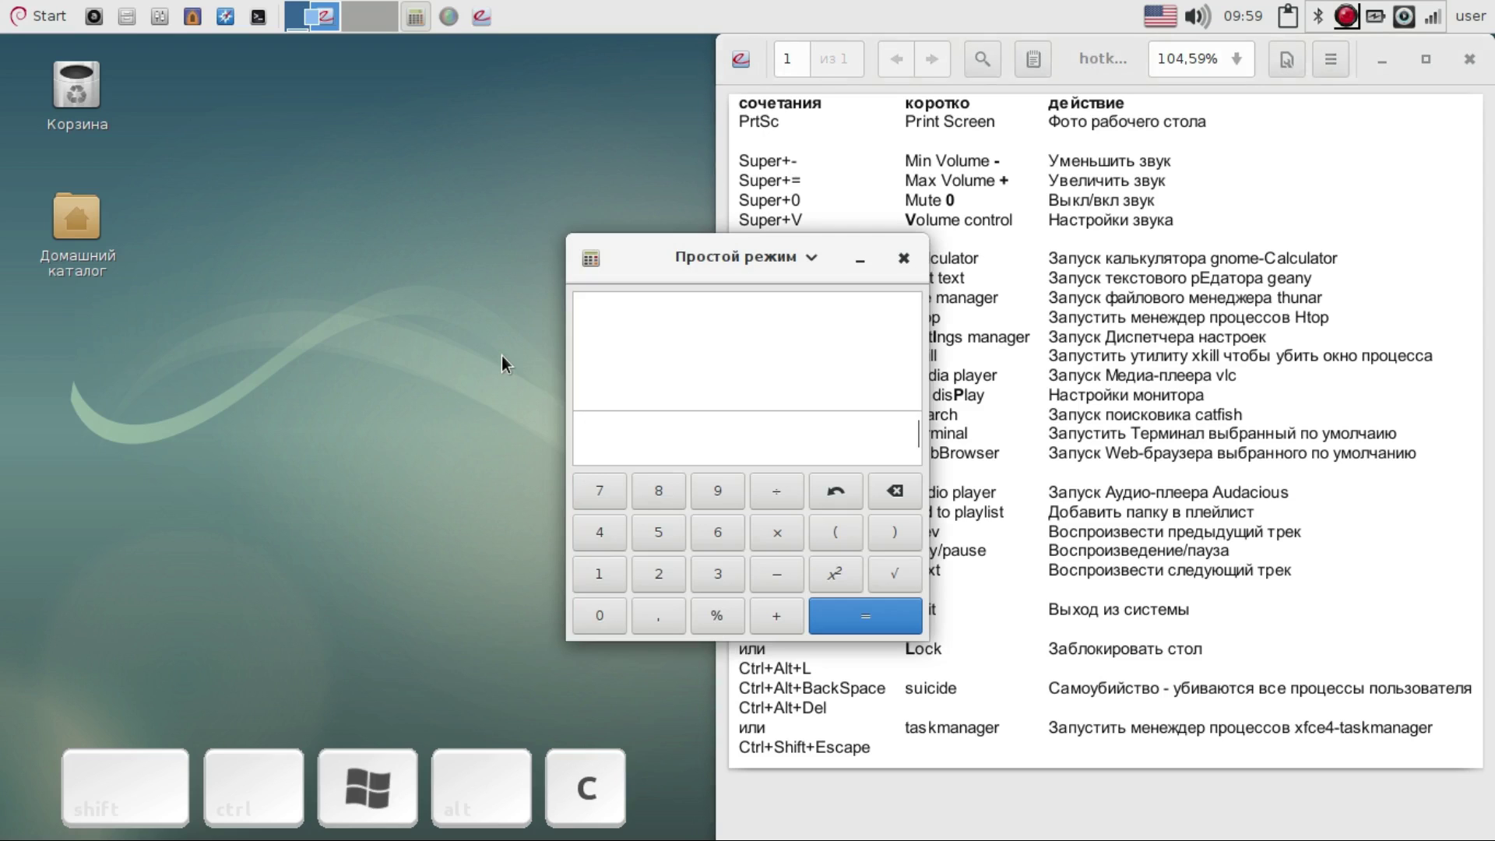
pyautogui.moveTo(759, 267); pyautogui.dragTo(487, 223)
pyautogui.click(618, 218)
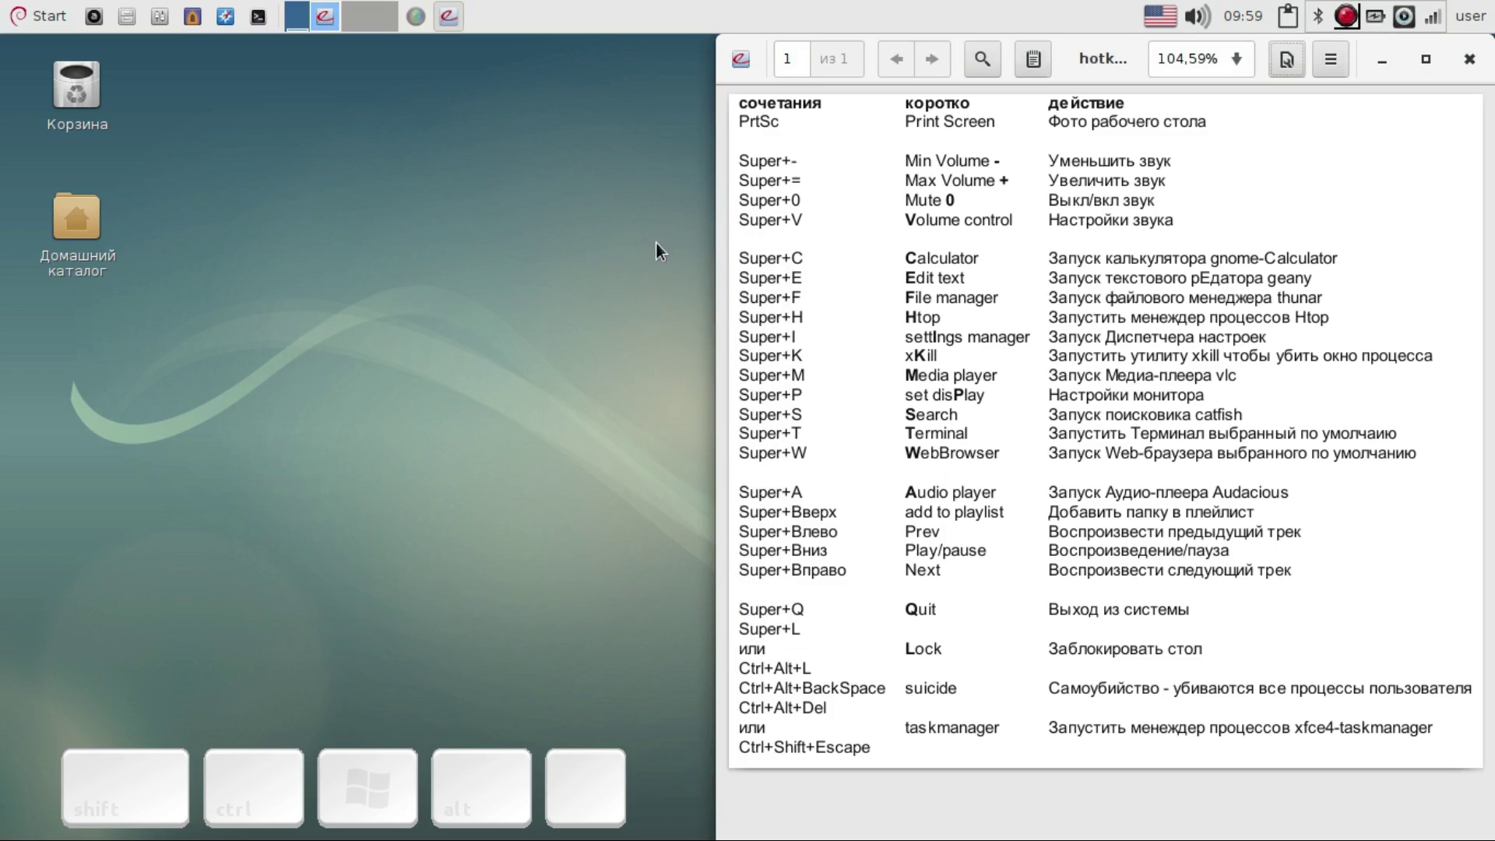
# - Launch the Geany text editor, move its window off the shortcut list, and close it without editing
pyautogui.press('super')
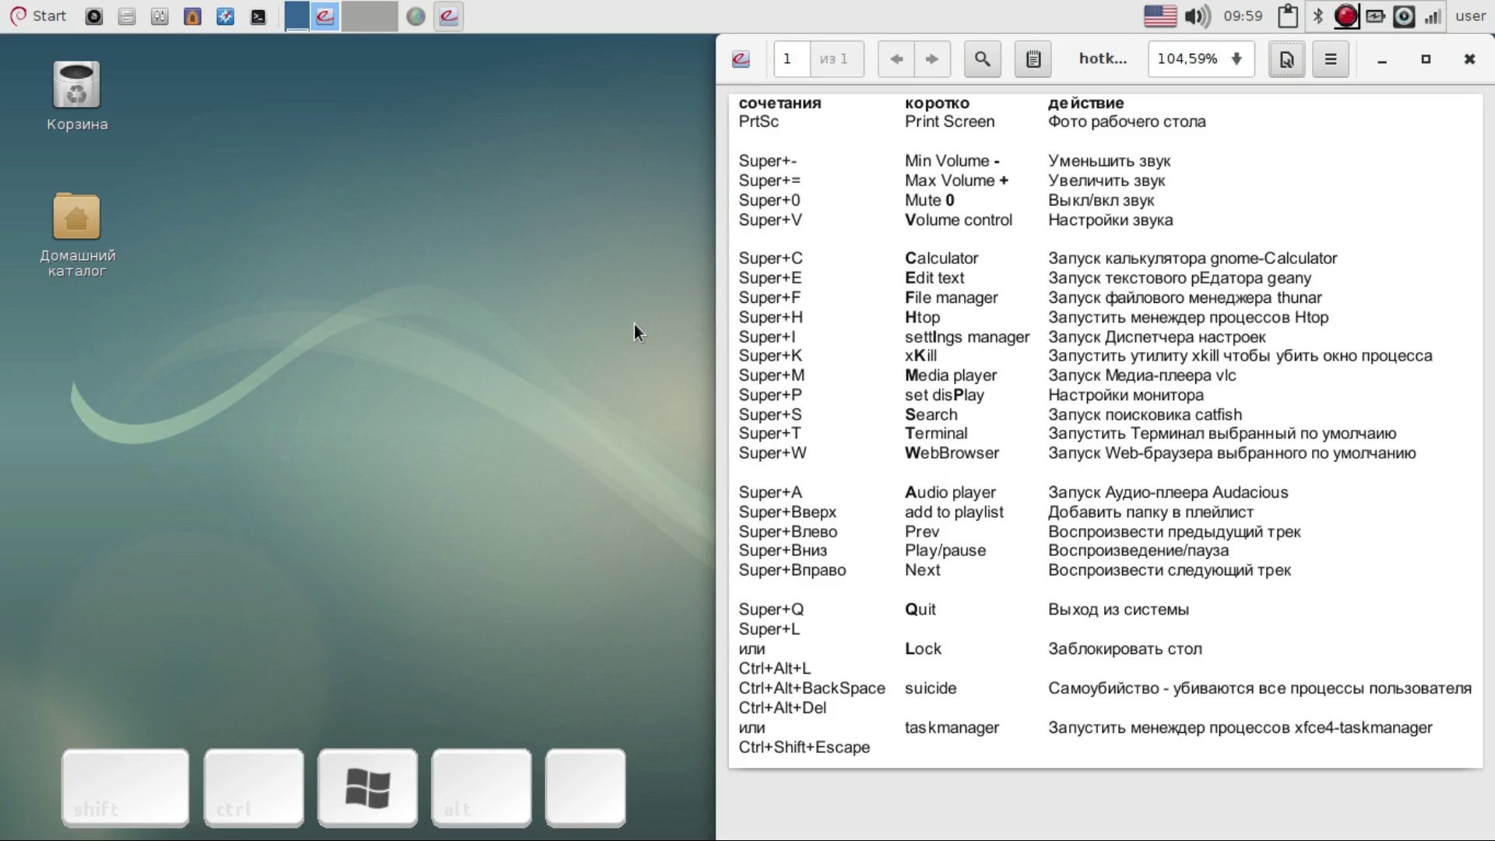
pyautogui.press('super+e')
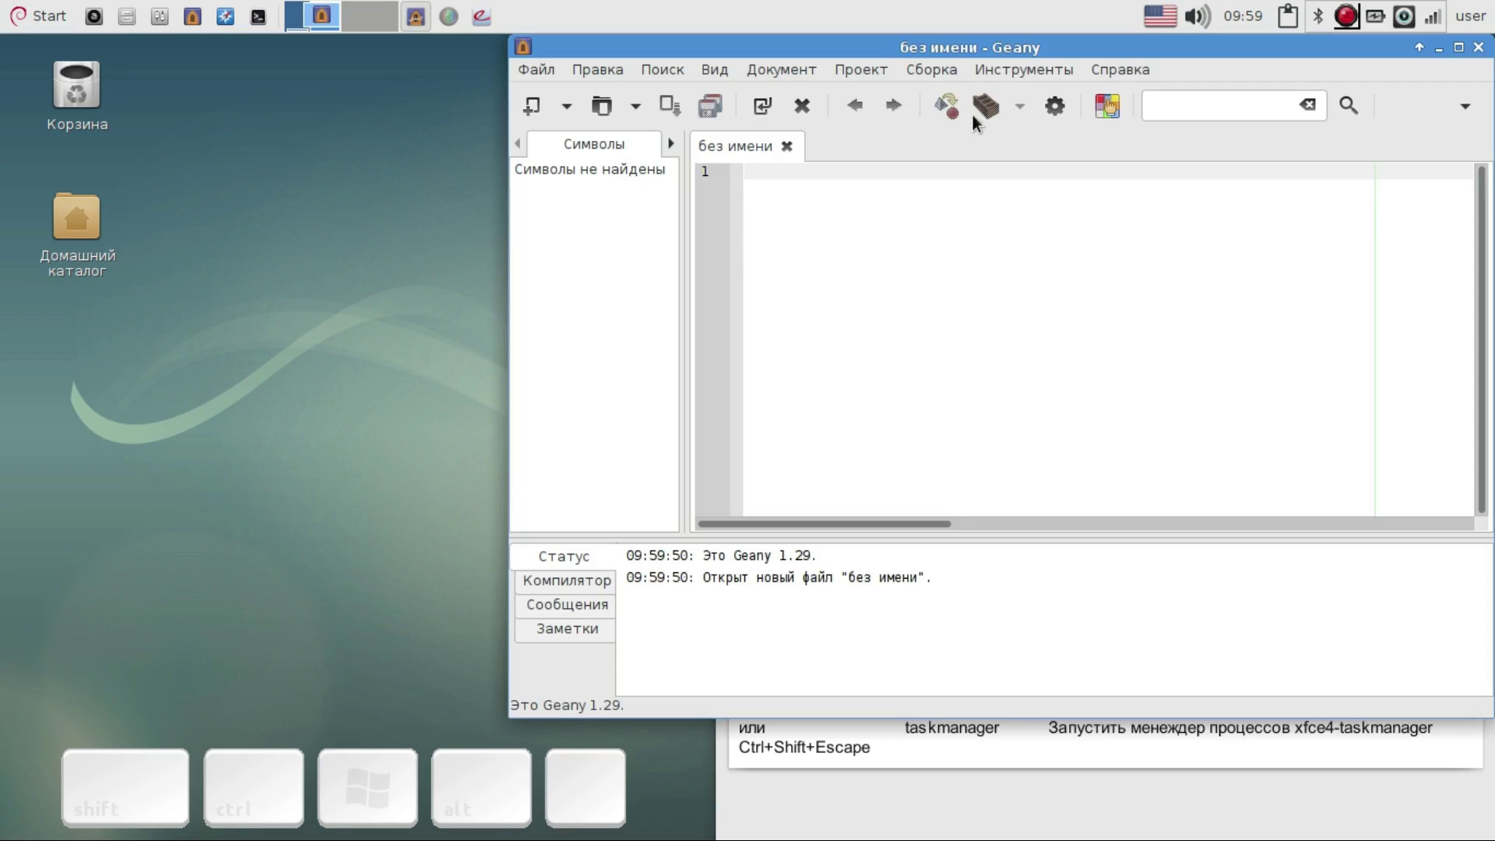
pyautogui.moveTo(1029, 56); pyautogui.dragTo(582, 56)
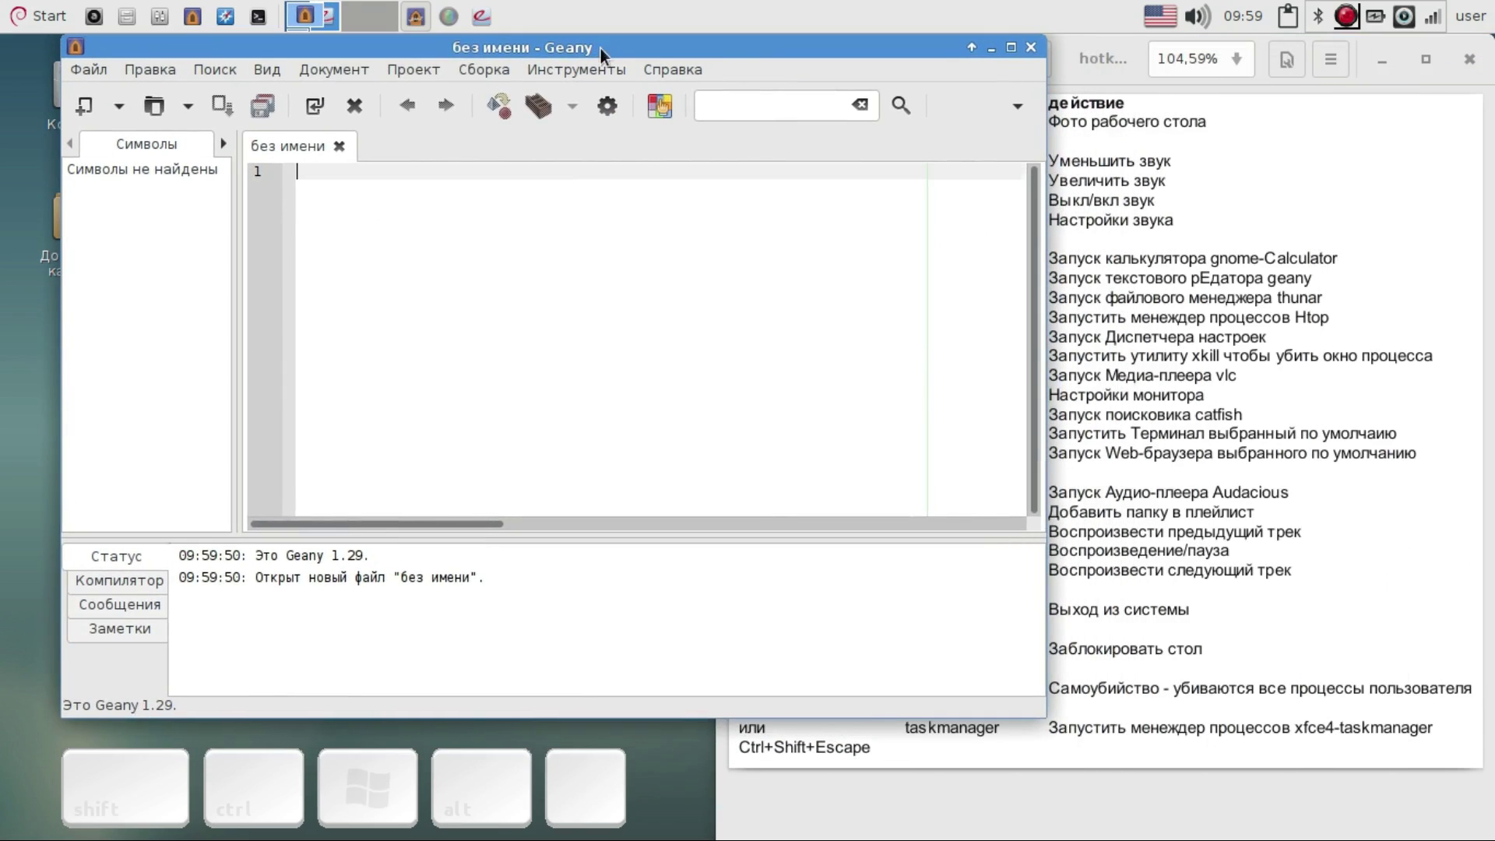
pyautogui.click(1031, 48)
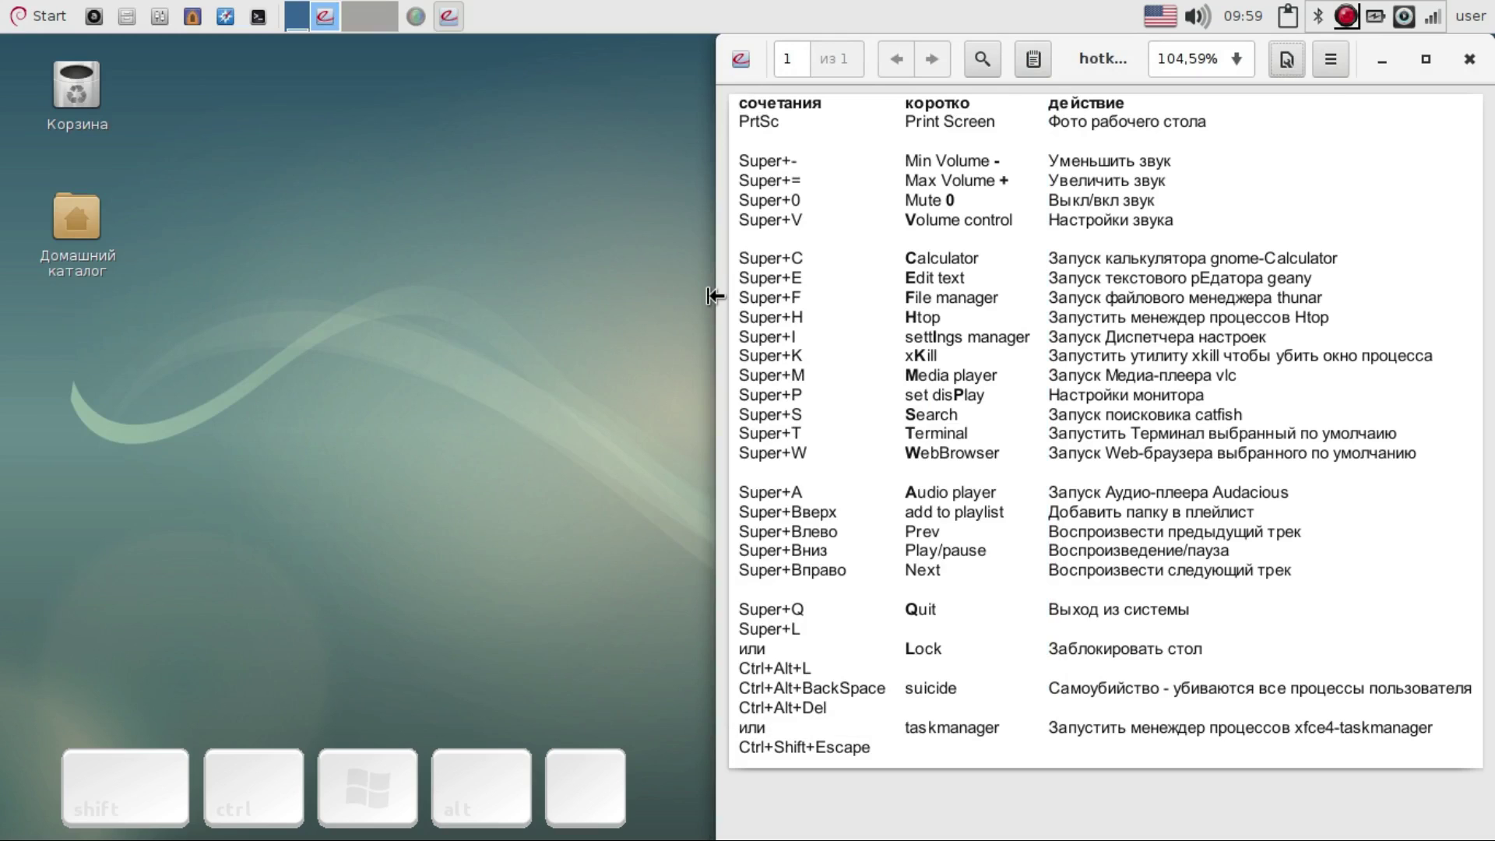
# - Open the Thunar file manager on the home folder and close it
pyautogui.press('super')
pyautogui.press('super+f')
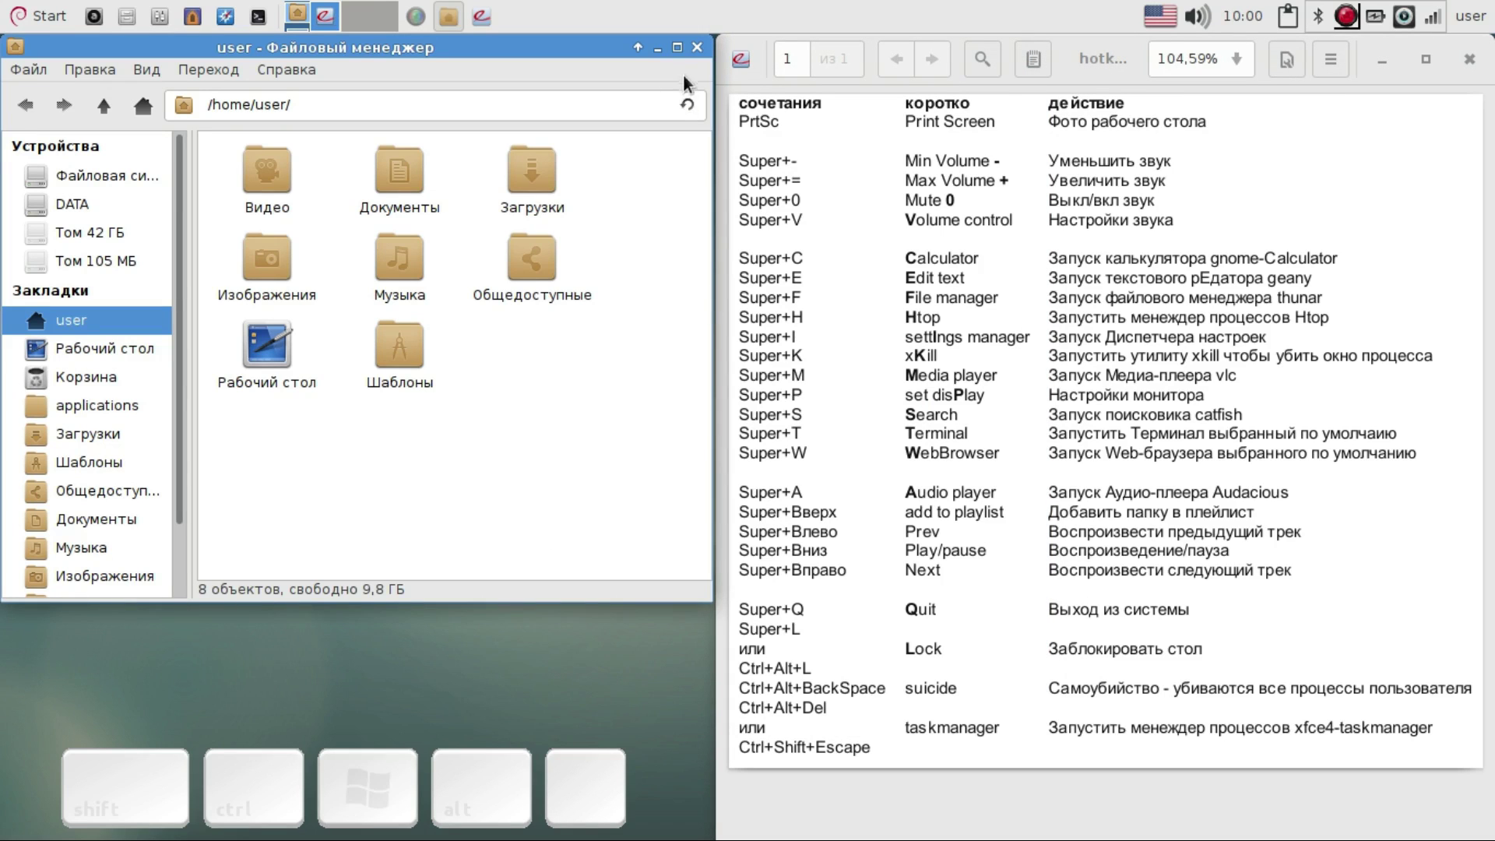
pyautogui.click(698, 47)
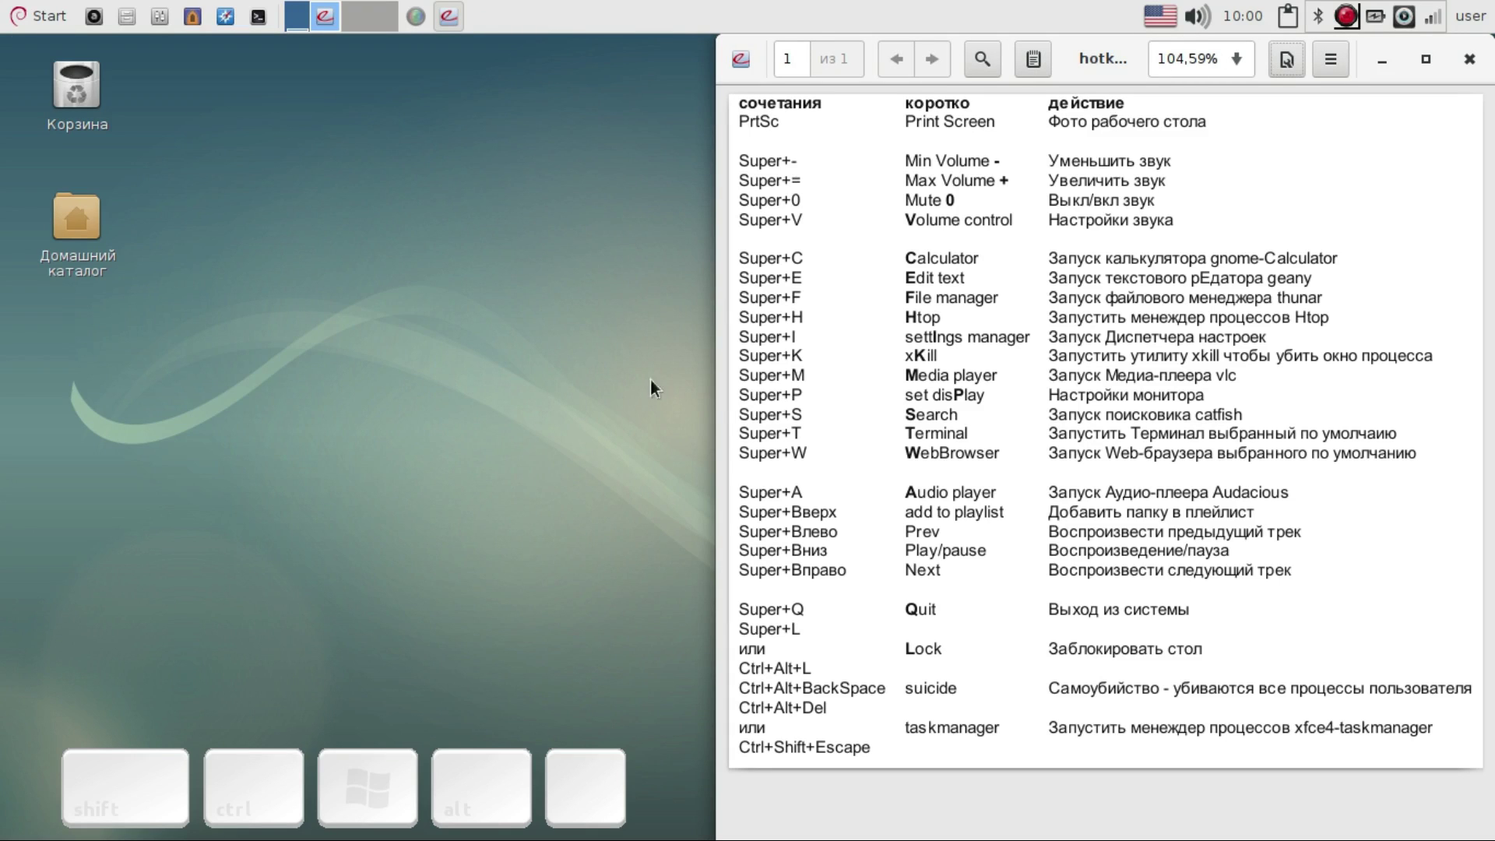
# - Open the Xfce settings manager and close it again
pyautogui.press('super')
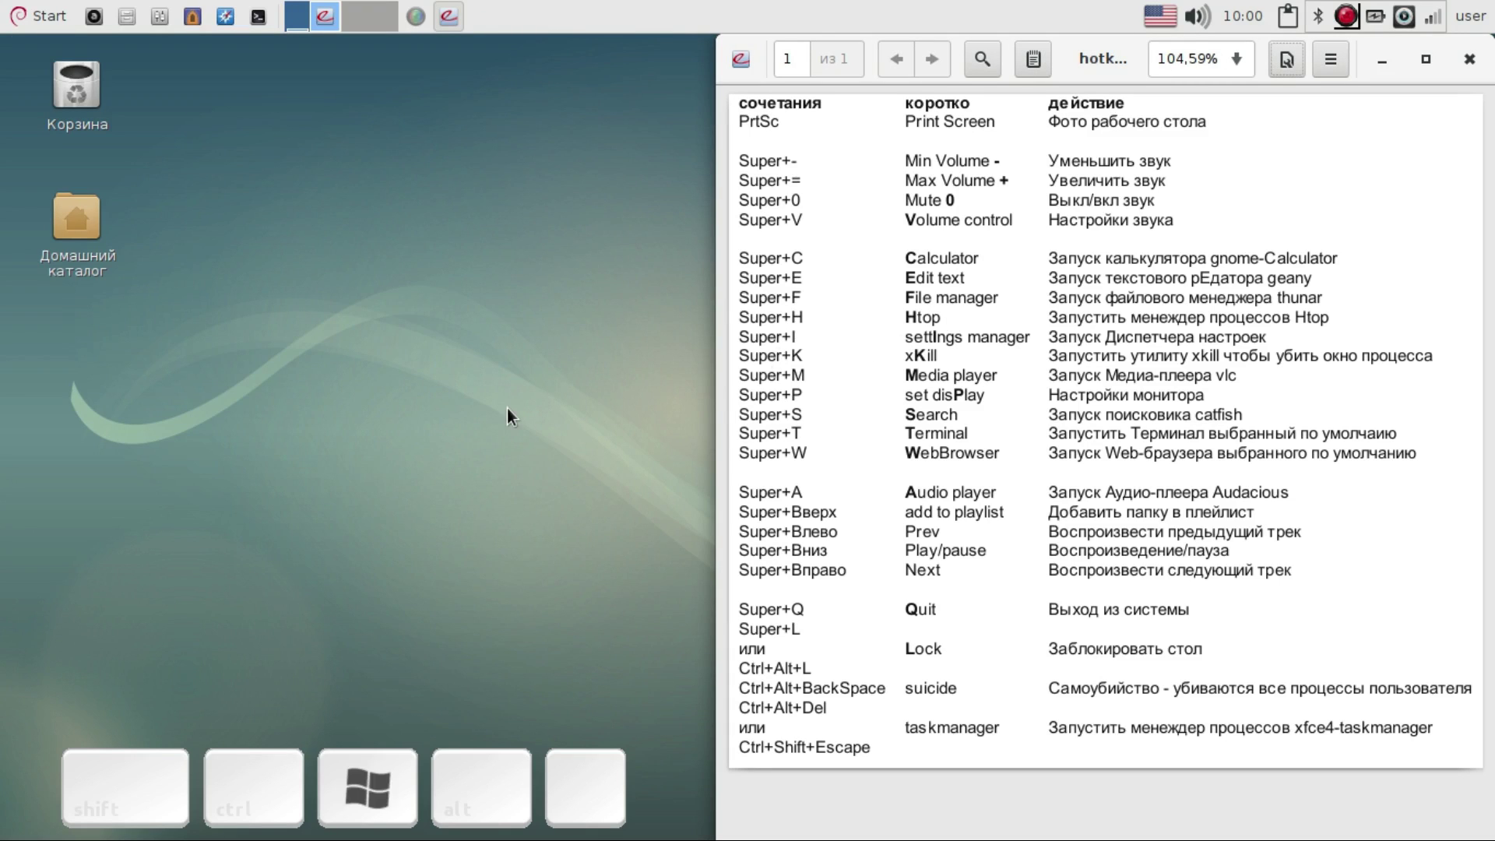
pyautogui.press('super+i')
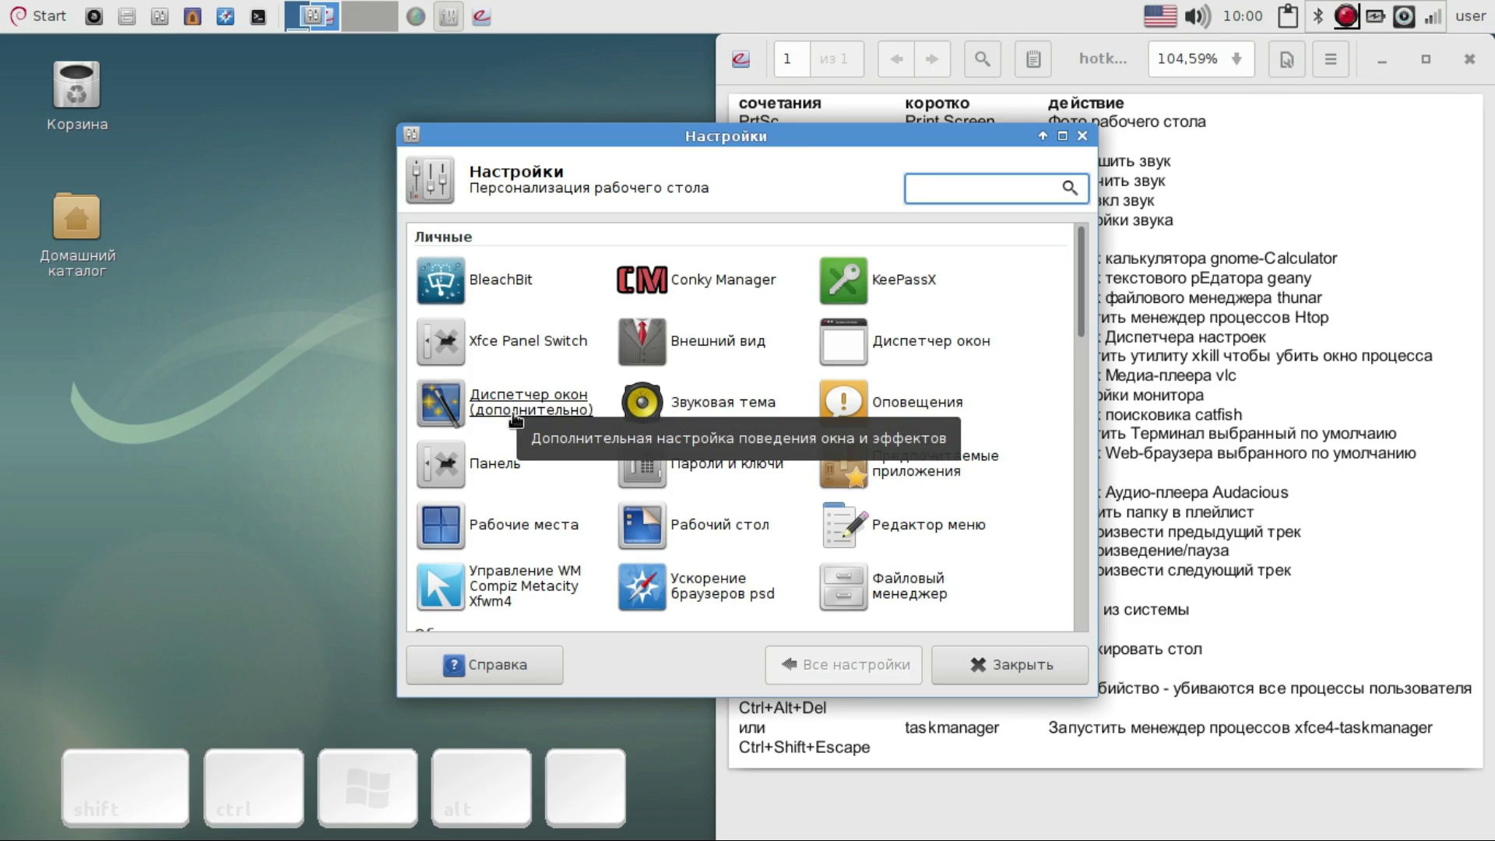
pyautogui.press('Escape')
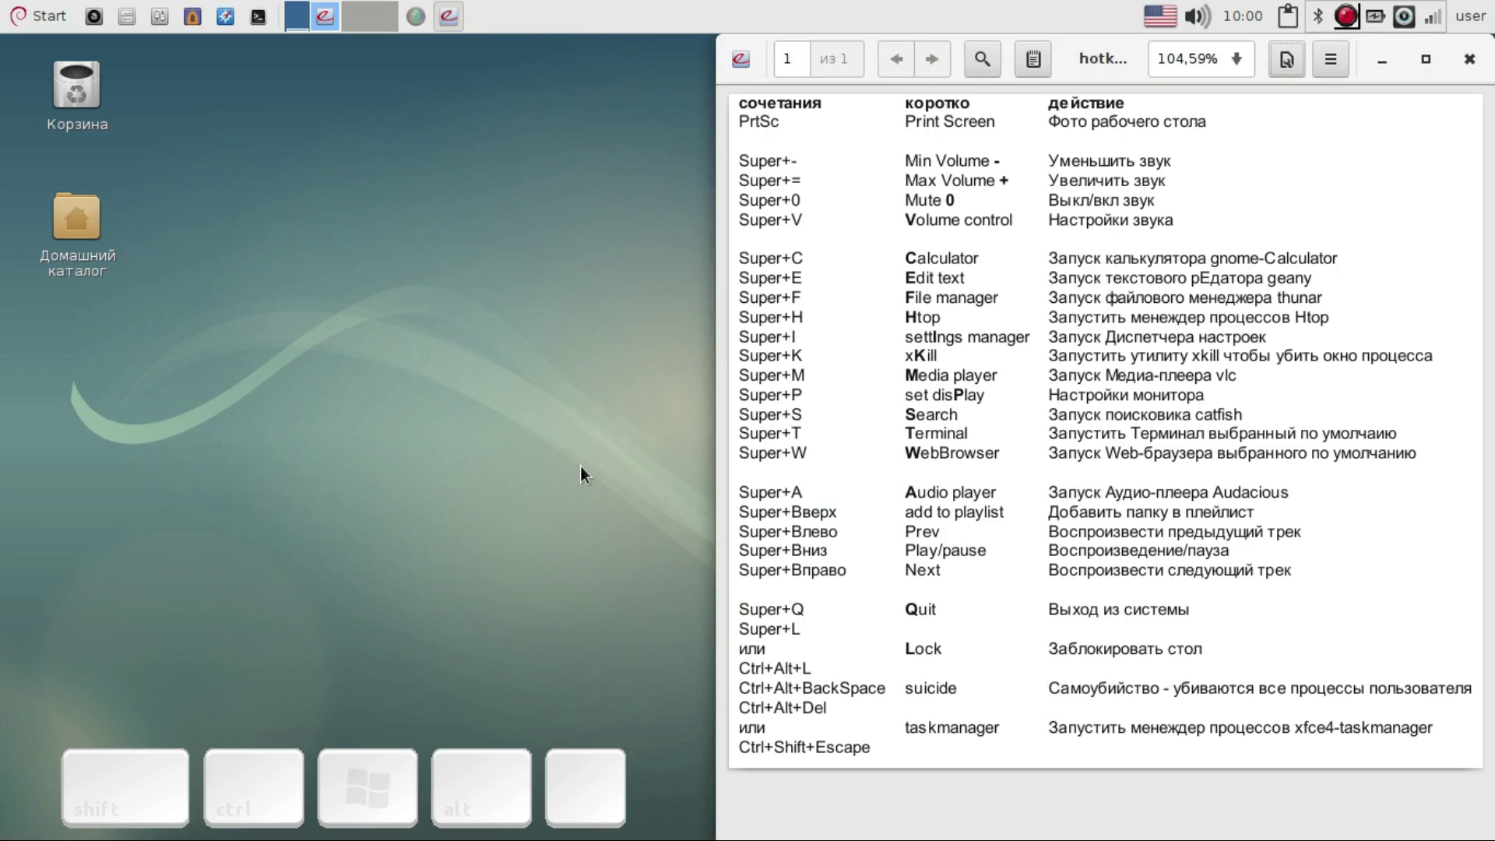
# - Reopen the settings manager and move its window clear of the shortcut list
pyautogui.press('super')
pyautogui.press('super+i')
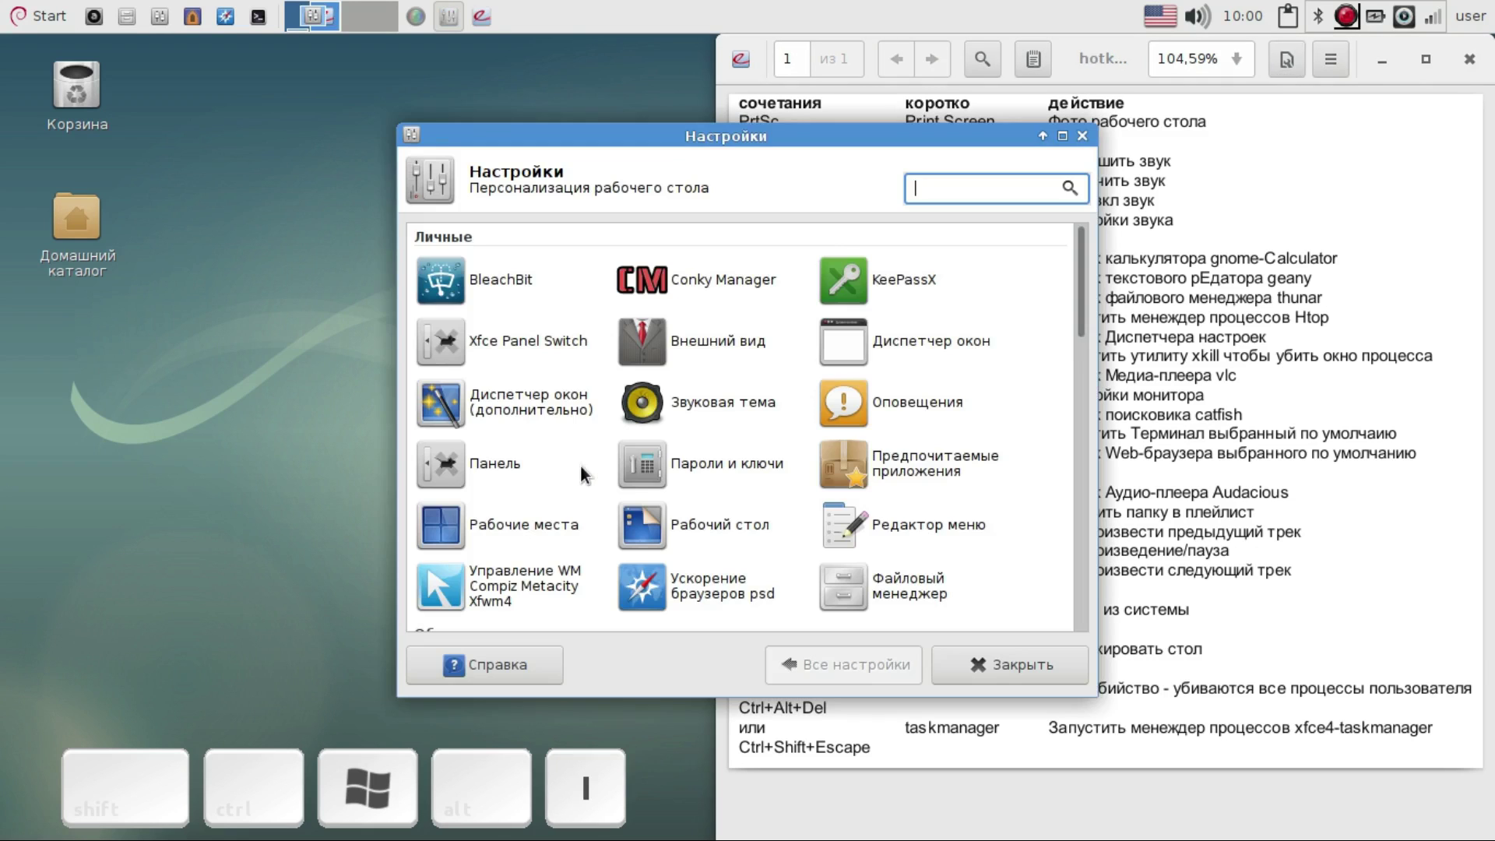
pyautogui.moveTo(948, 142); pyautogui.dragTo(551, 81)
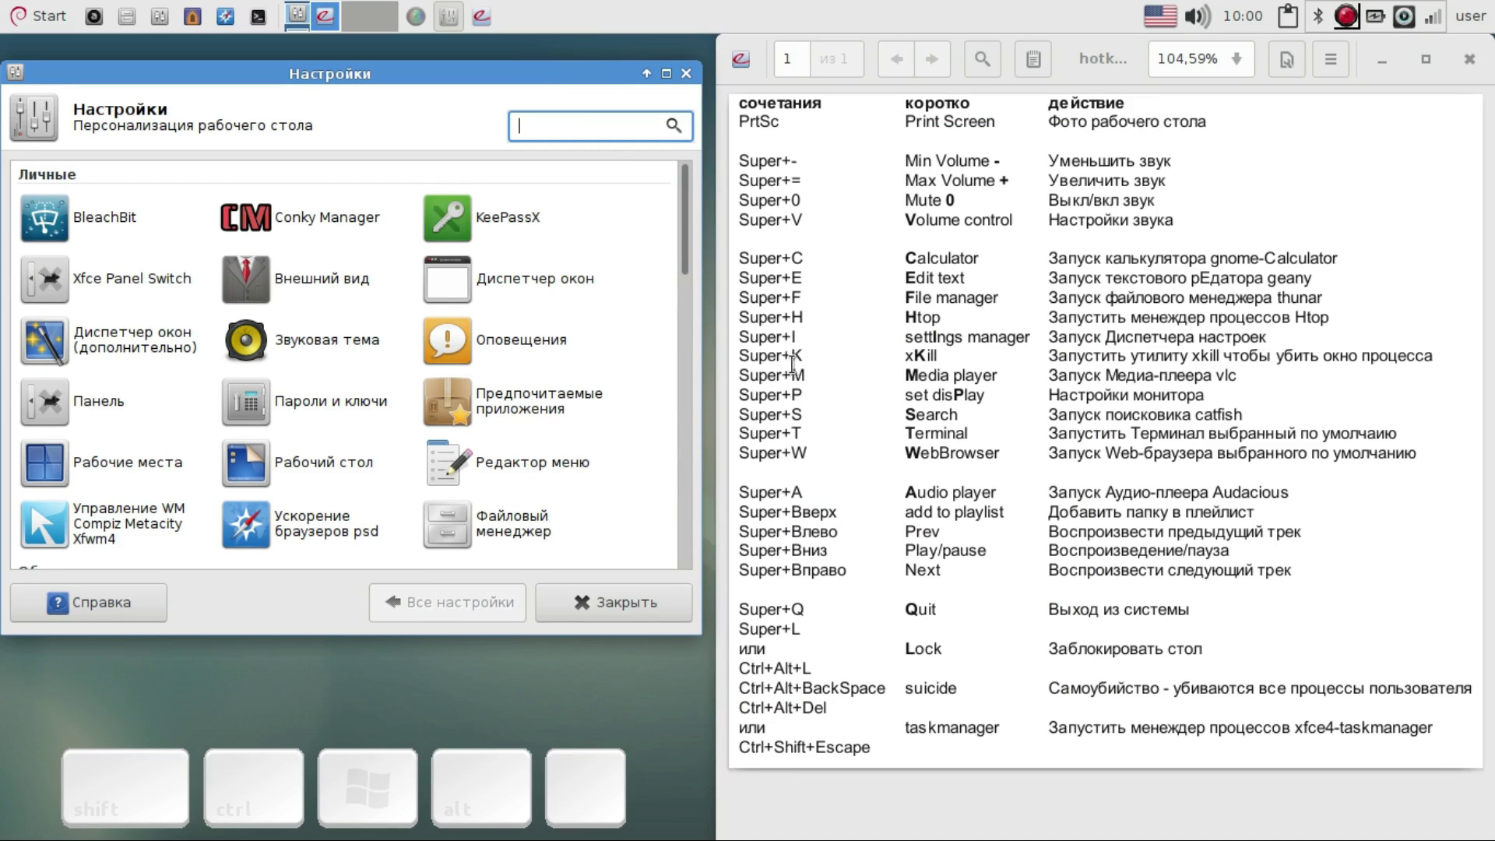
# - Start the xkill utility and use it to kill the open settings window
pyautogui.press('super')
pyautogui.press('super+k')
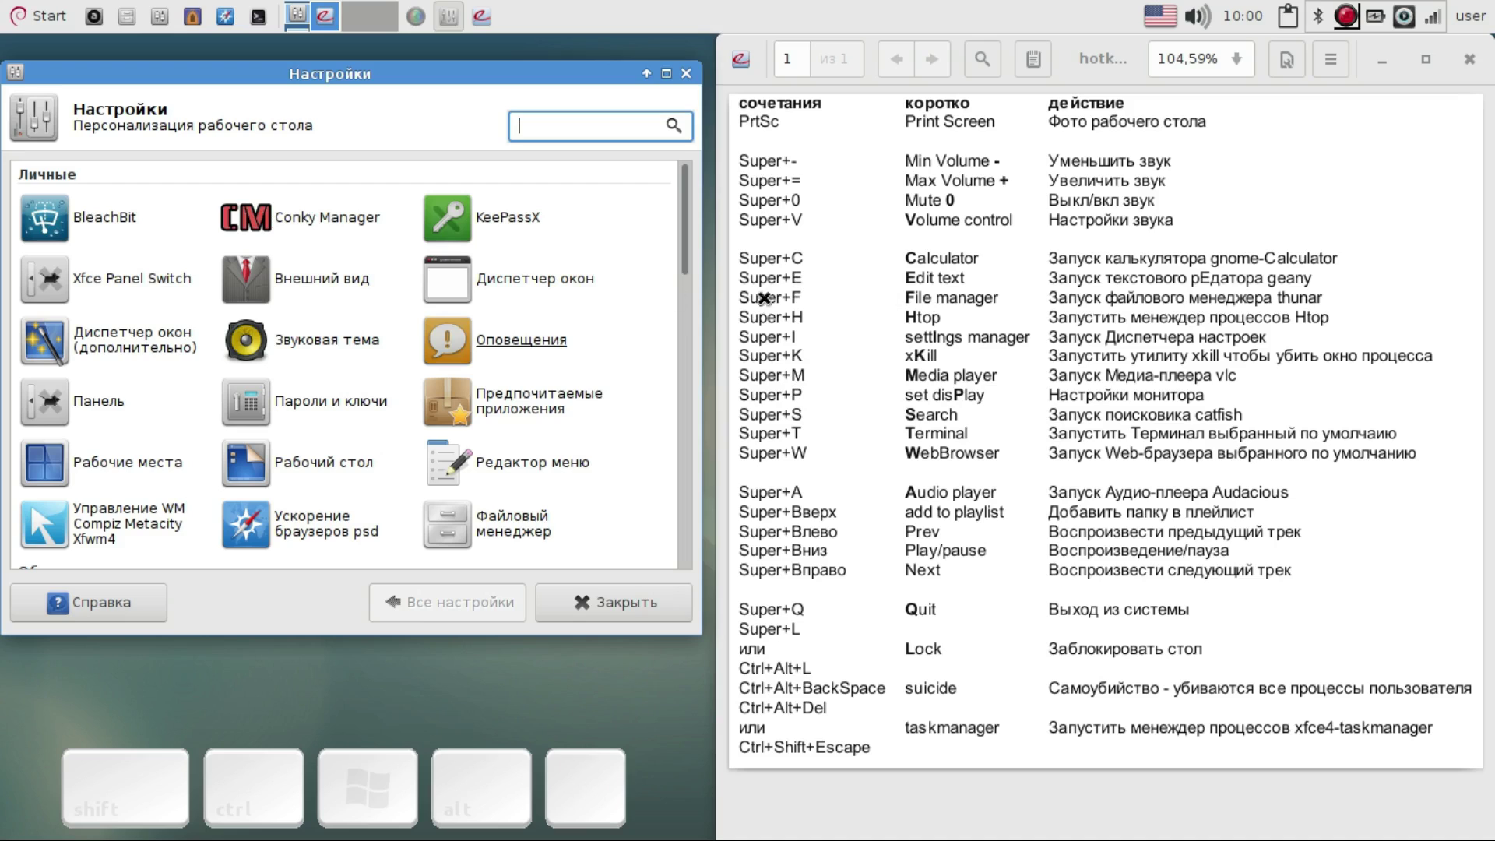
pyautogui.click(597, 246)
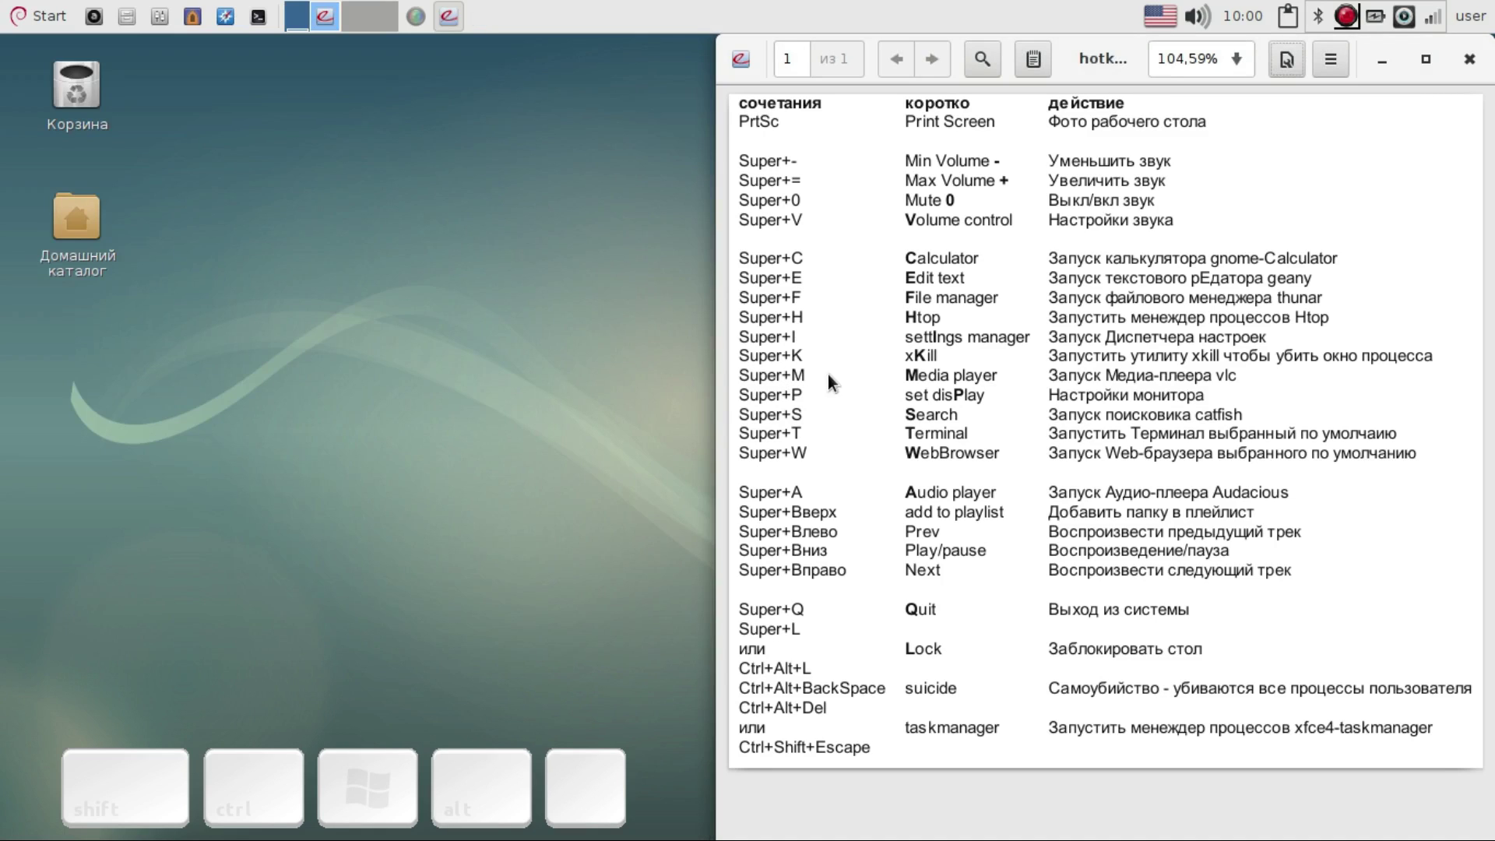
# - Launch the VLC media player, move its window clear of the shortcut list, and close it
pyautogui.press('super')
pyautogui.press('super+m')
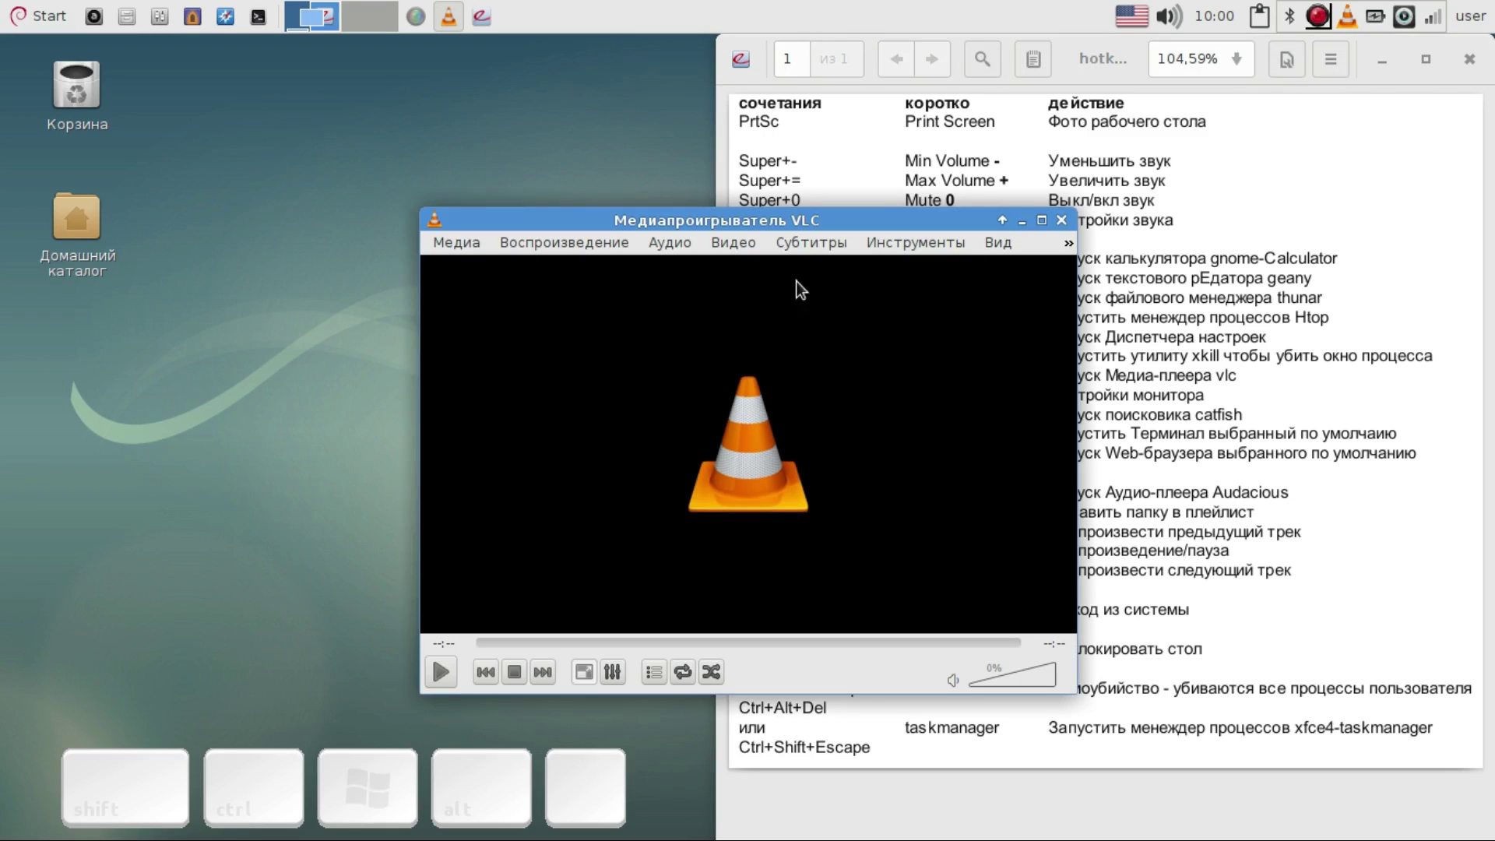
pyautogui.moveTo(895, 212); pyautogui.dragTo(516, 125)
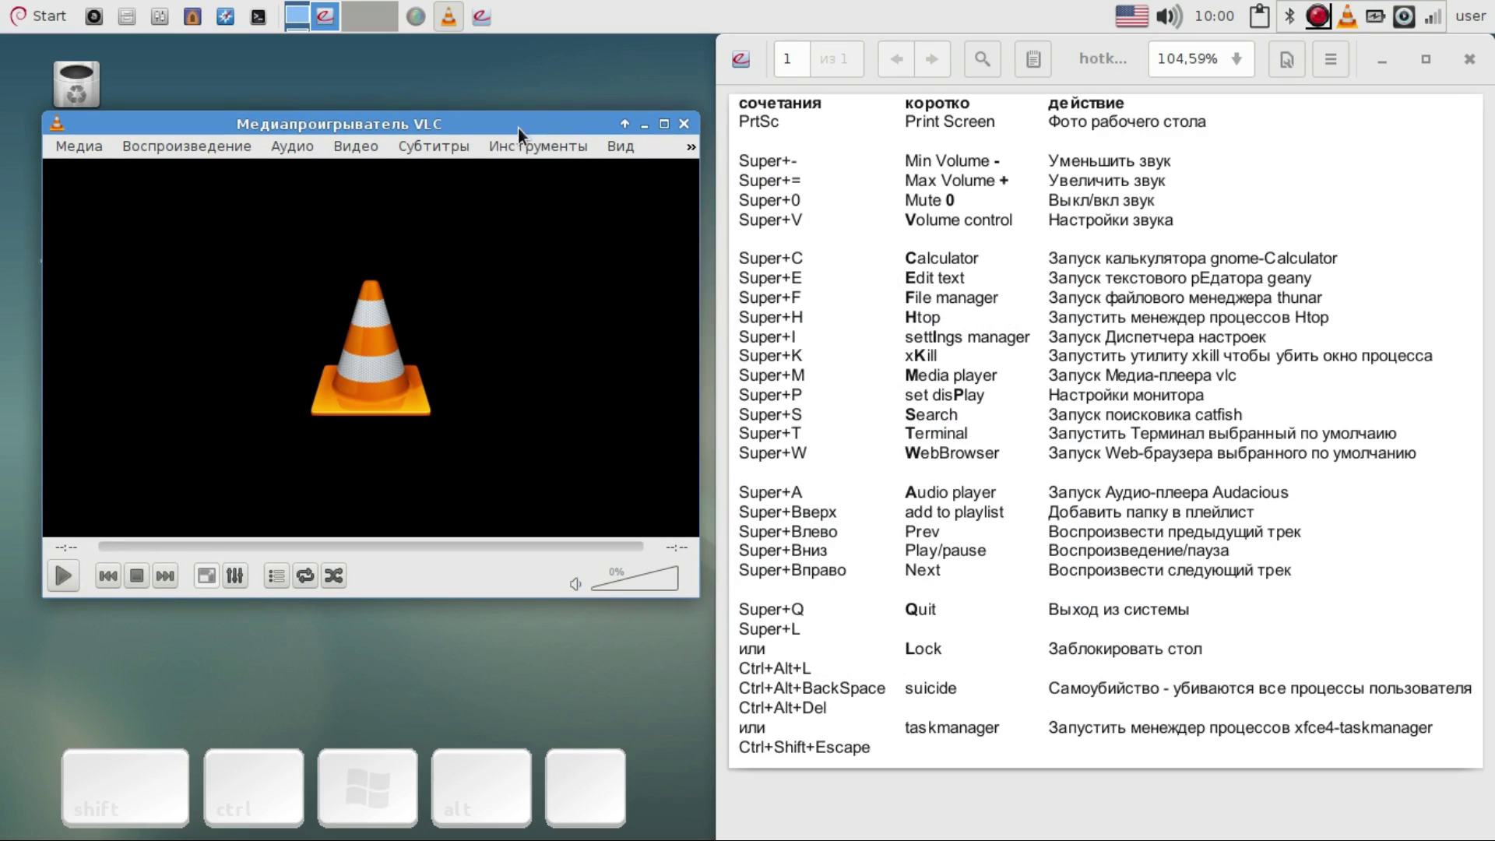
pyautogui.click(683, 124)
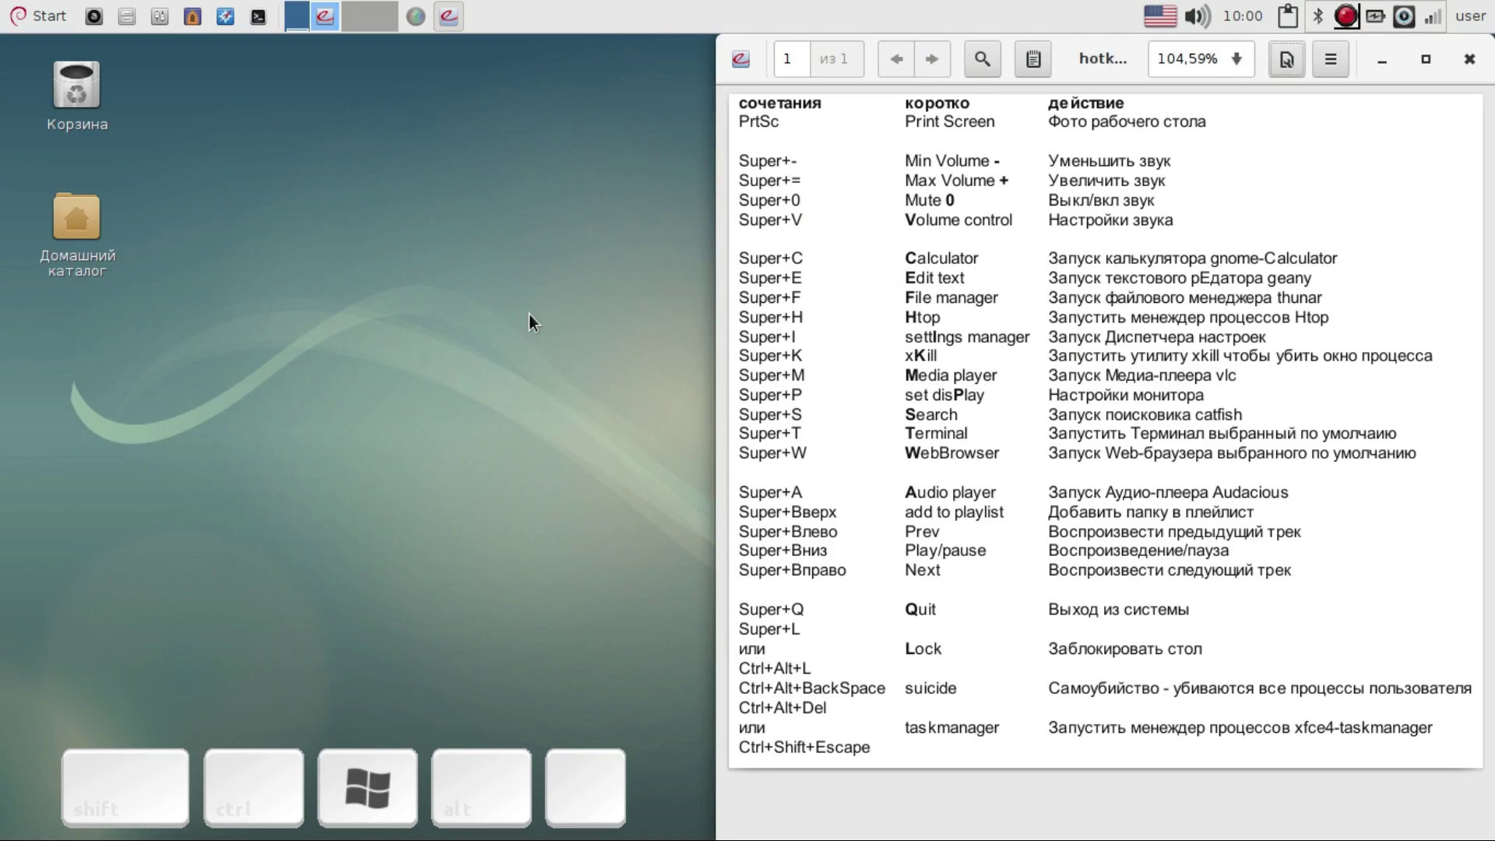
# - Open the display settings, look at the available screen resolutions, and close the dialog without changing anything
pyautogui.press('super+p')
pyautogui.moveTo(782, 203); pyautogui.dragTo(520, 129)
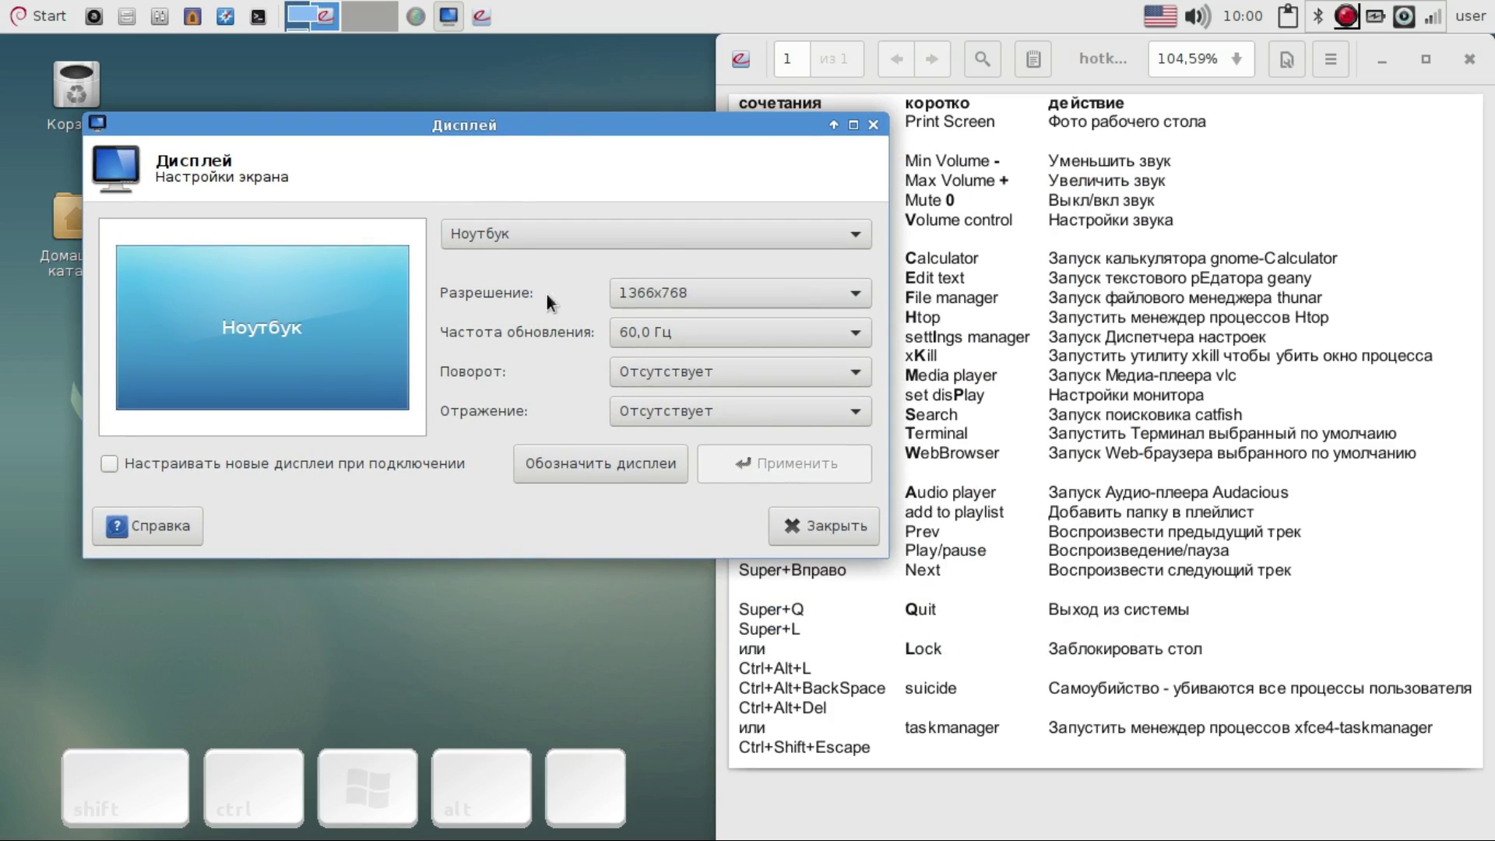
pyautogui.click(686, 290)
pyautogui.click(686, 290)
pyautogui.click(791, 525)
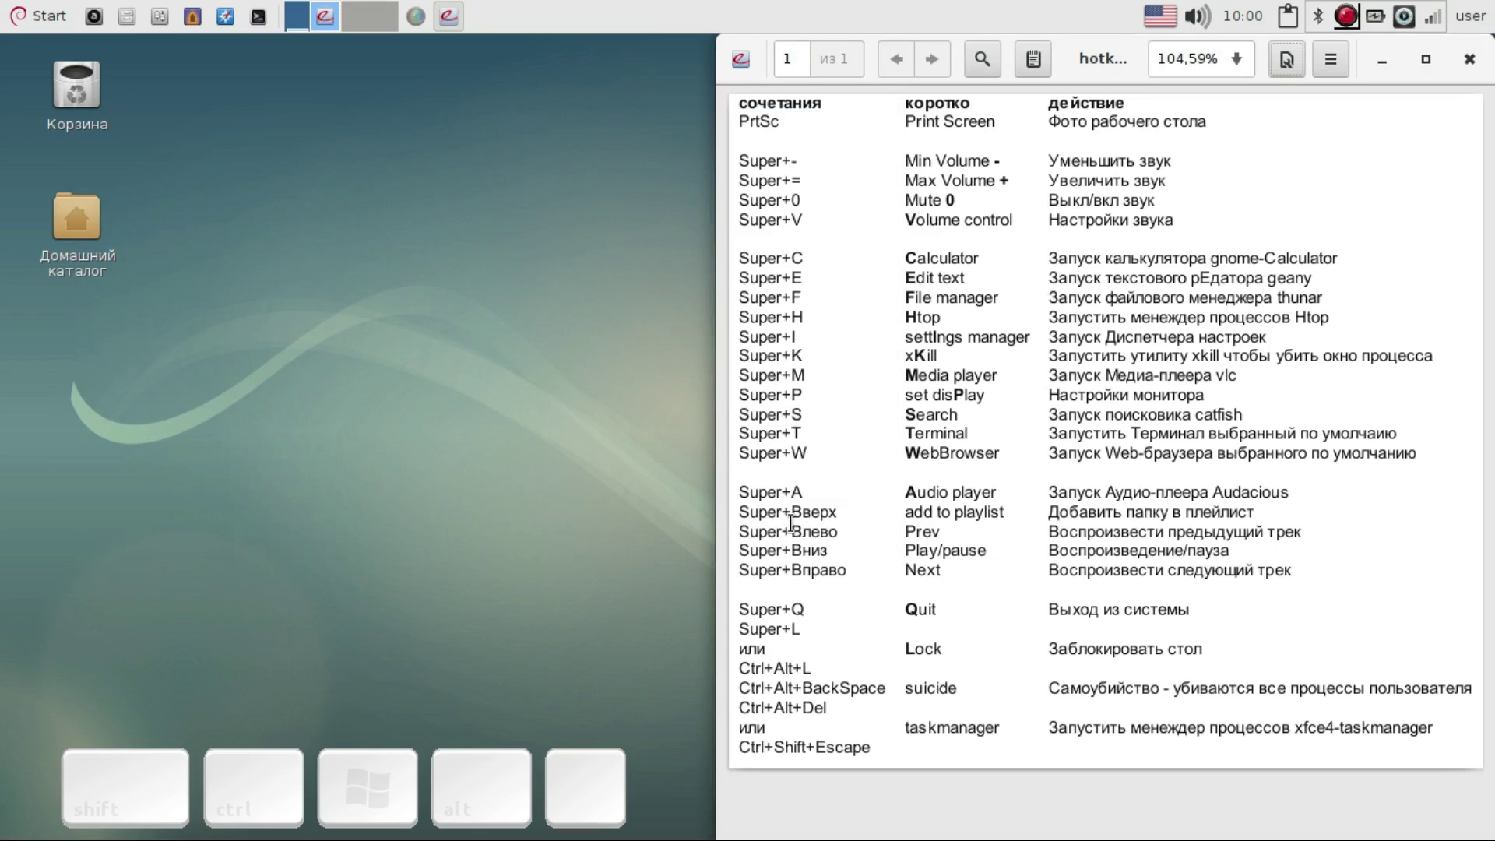
# - Search the user folder for "hot" with Catfish and close the search window
pyautogui.press('super+s')
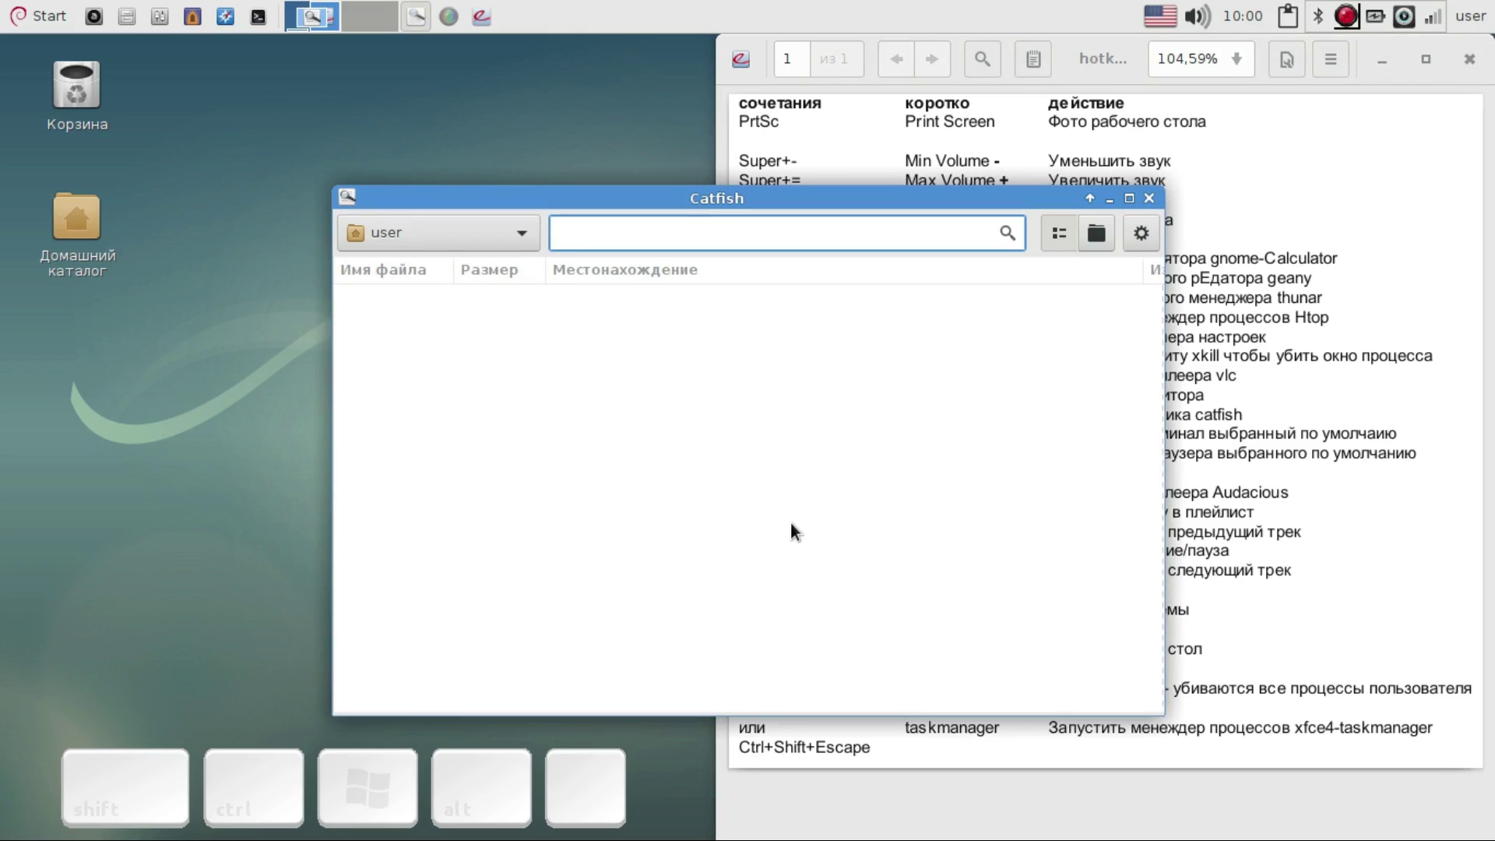
pyautogui.write('hot')
pyautogui.press('Return')
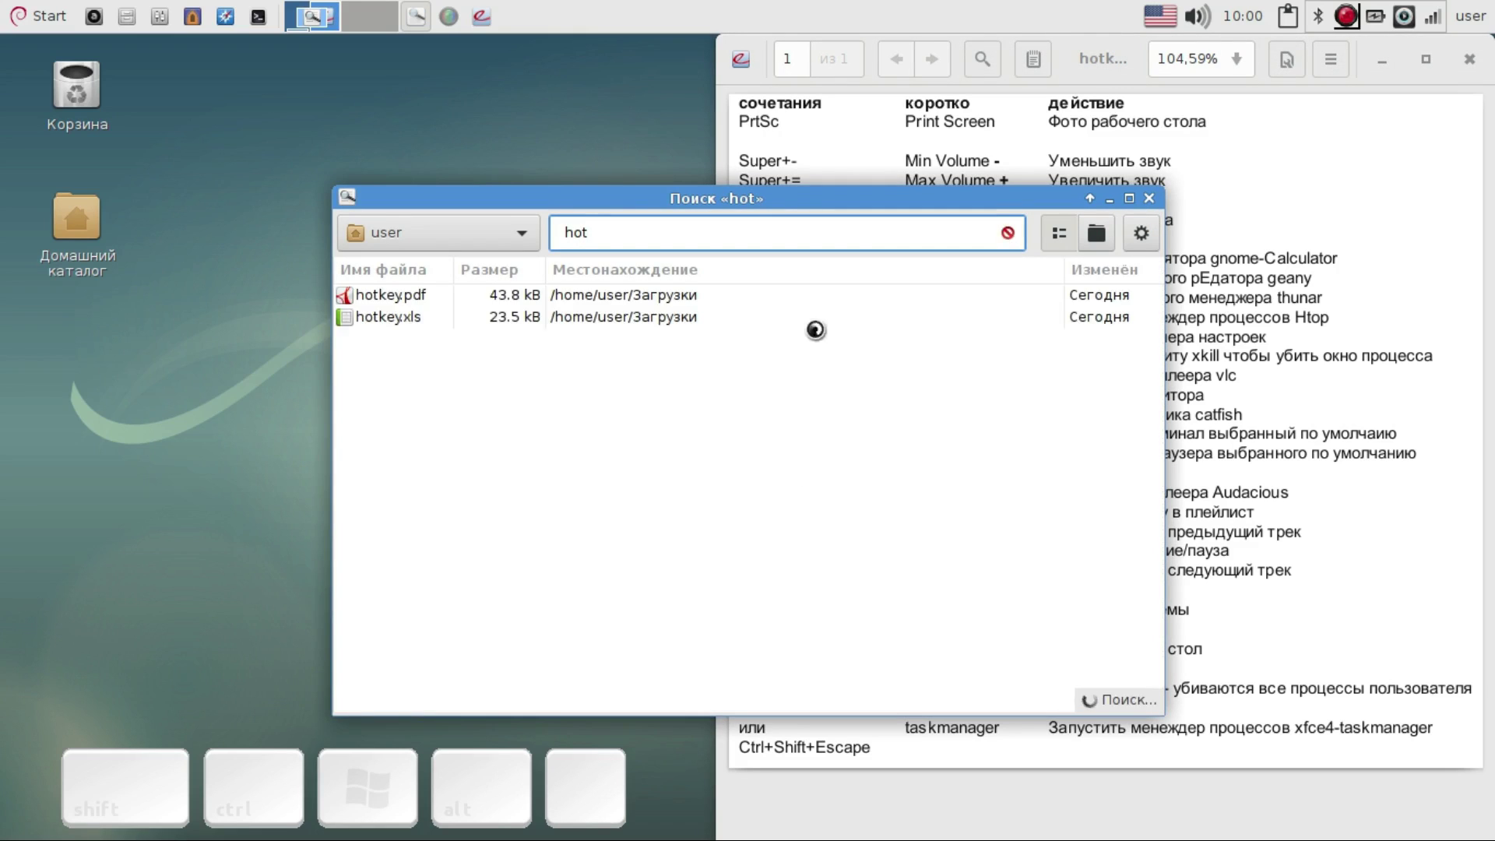
pyautogui.click(1149, 200)
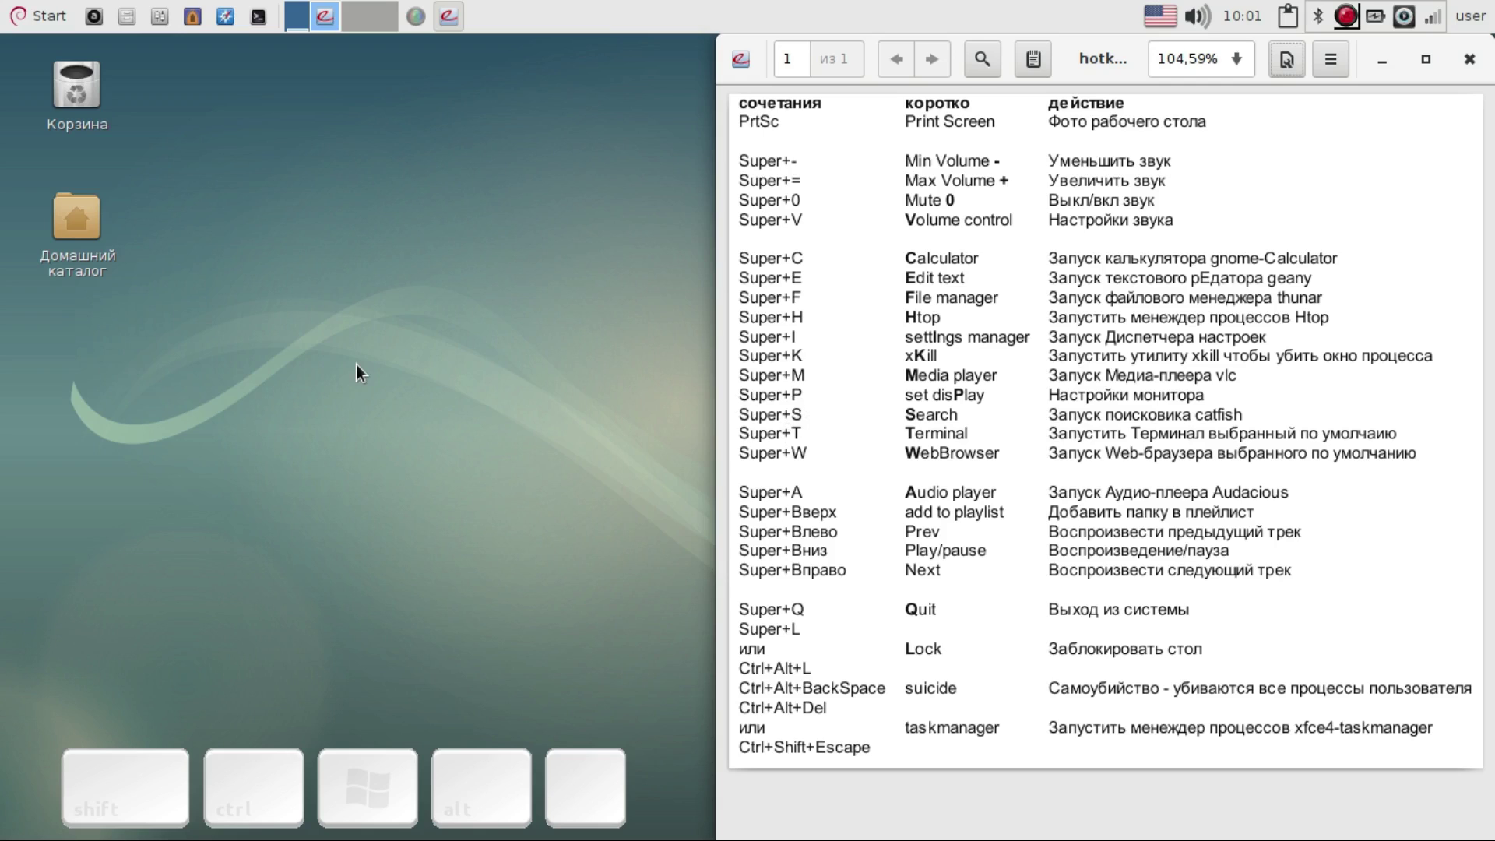
# - Open the default terminal, run htop to view the running processes, and close the terminal
pyautogui.press('super+t')
pyautogui.write('htop')
pyautogui.press('Return')
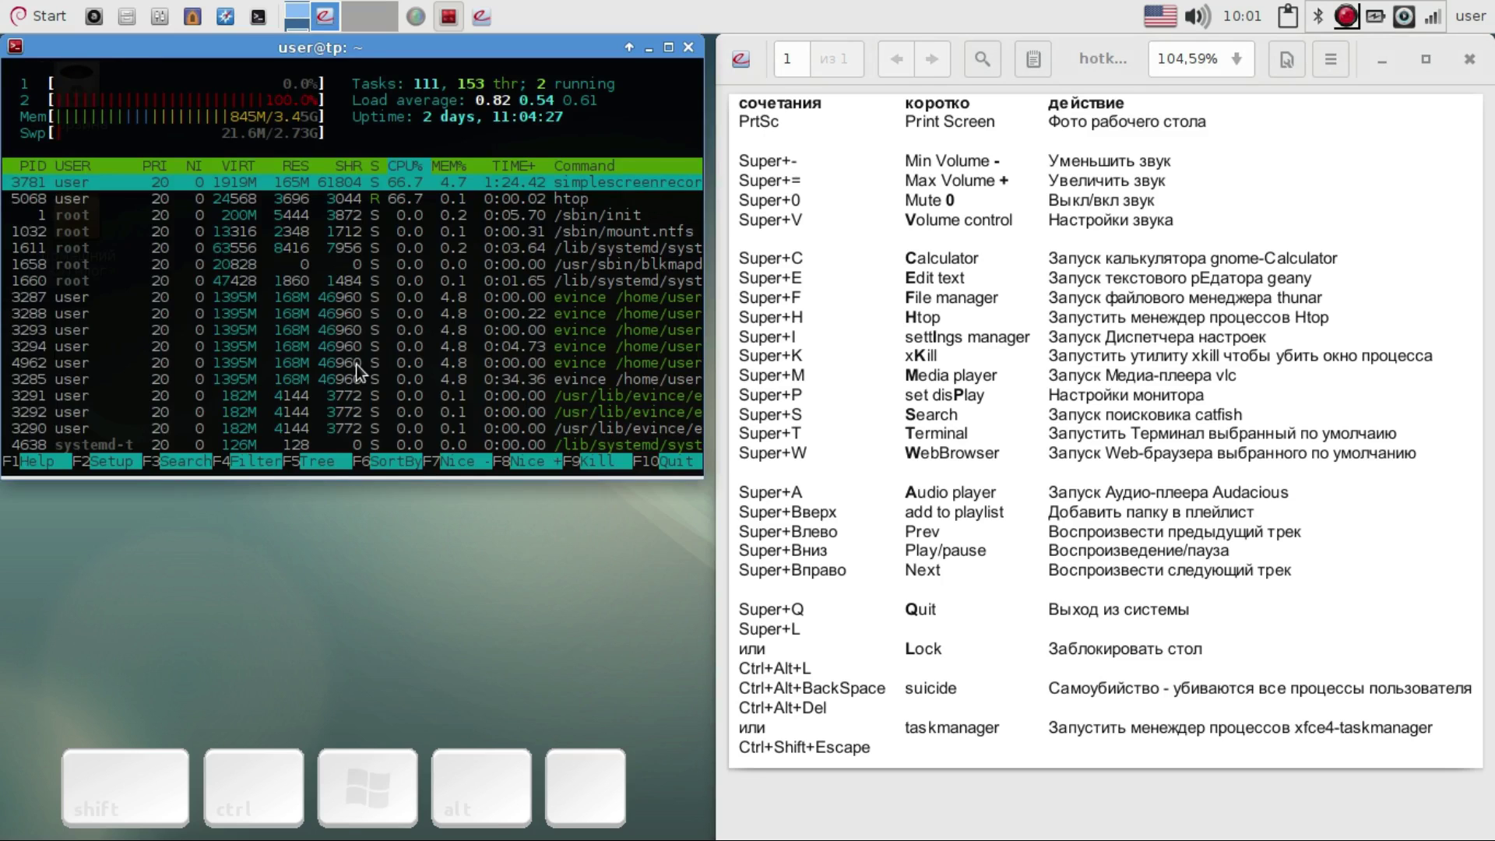
pyautogui.hotkey('alt', 'F4')
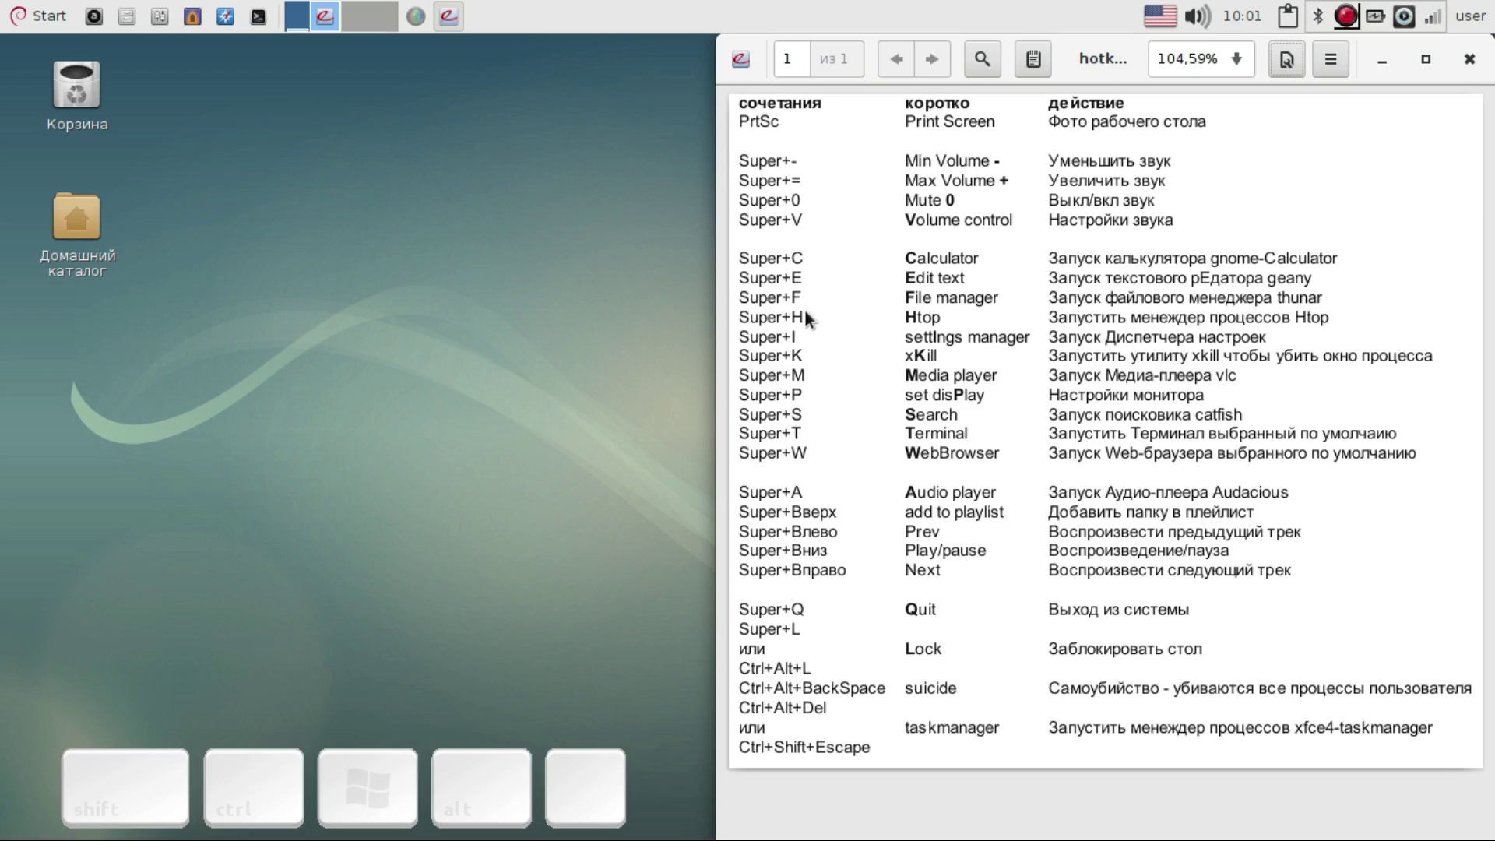
# - Launch the htop process manager with its dedicated shortcut and close its window
pyautogui.press('super')
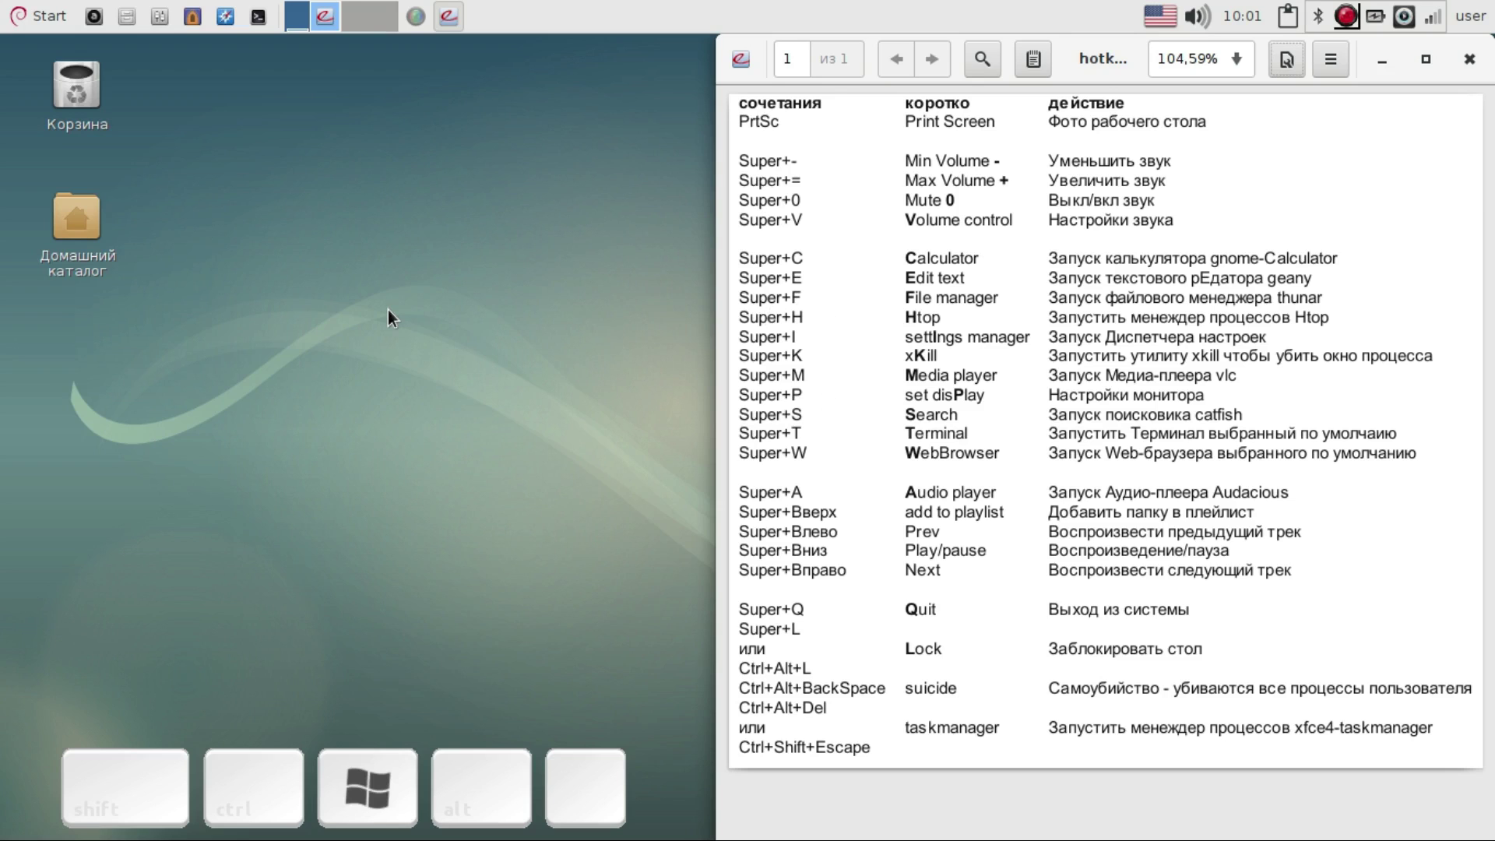
pyautogui.press('super+h')
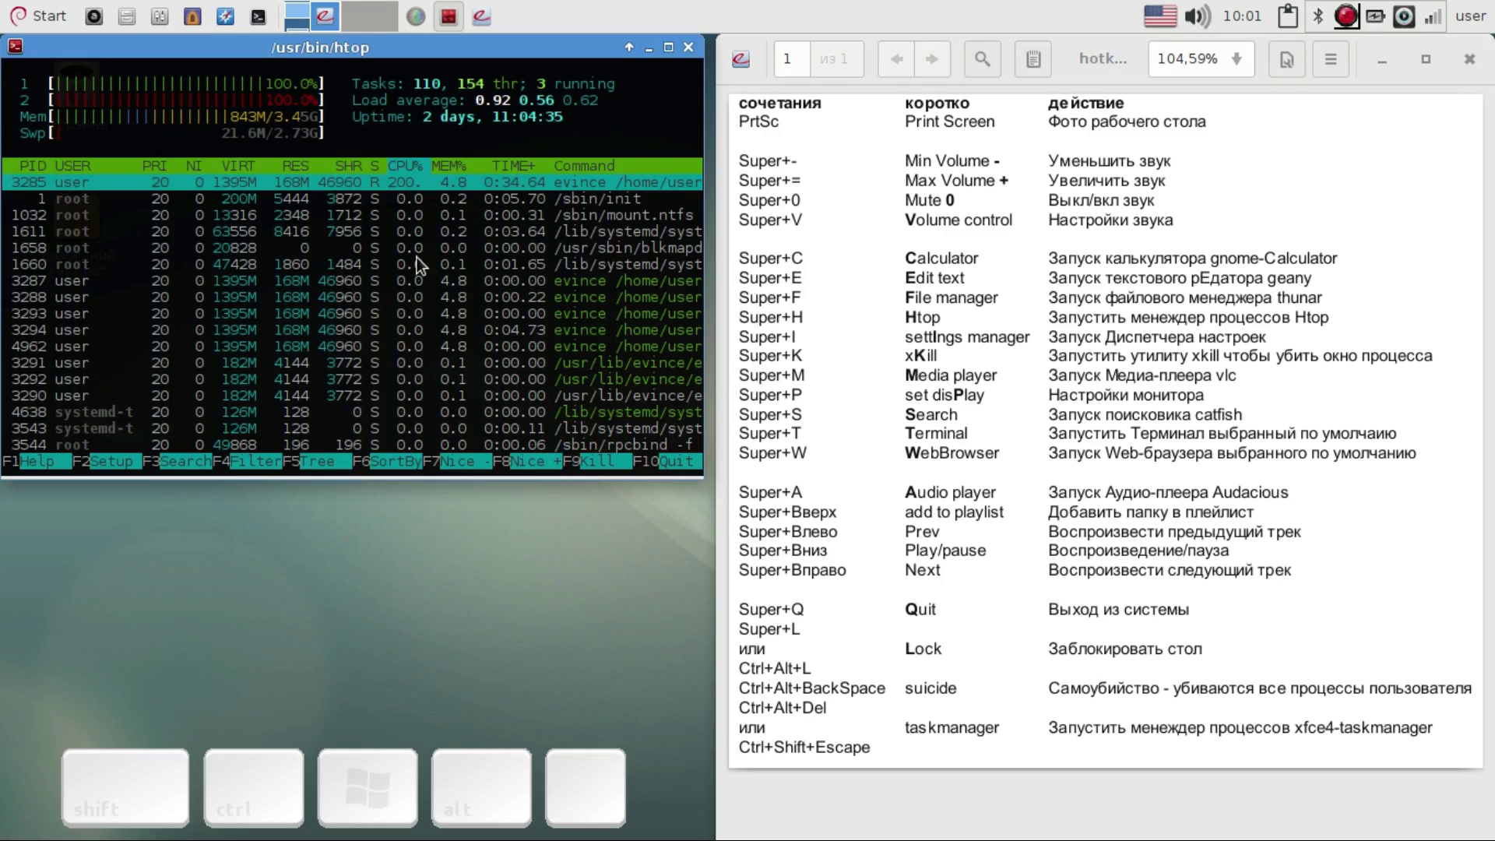
pyautogui.click(688, 49)
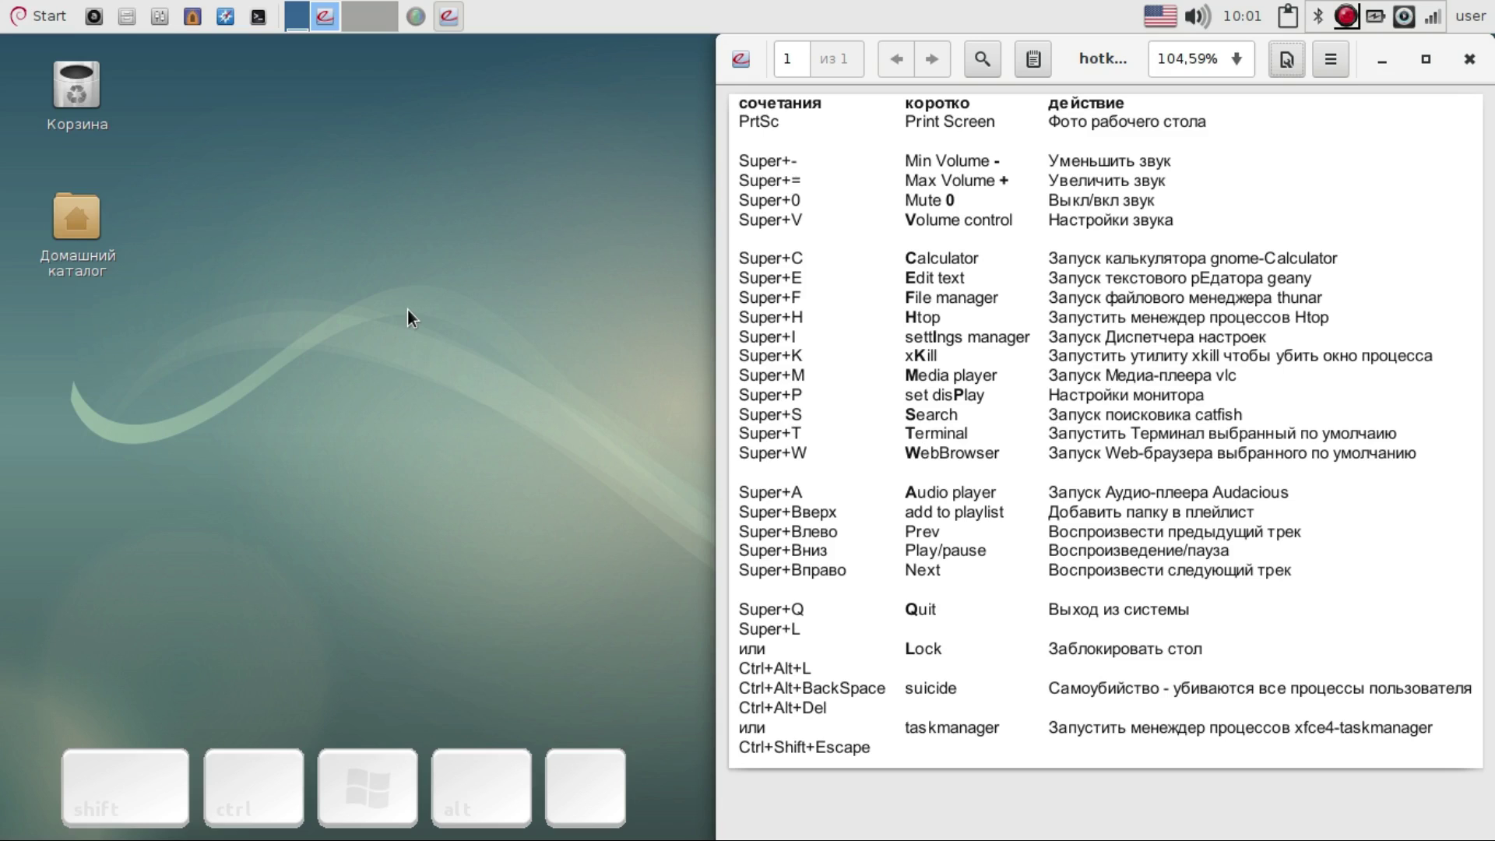
# - Launch the default web browser with its shortcut from the list and close it
pyautogui.press('super')
pyautogui.press('super+w')
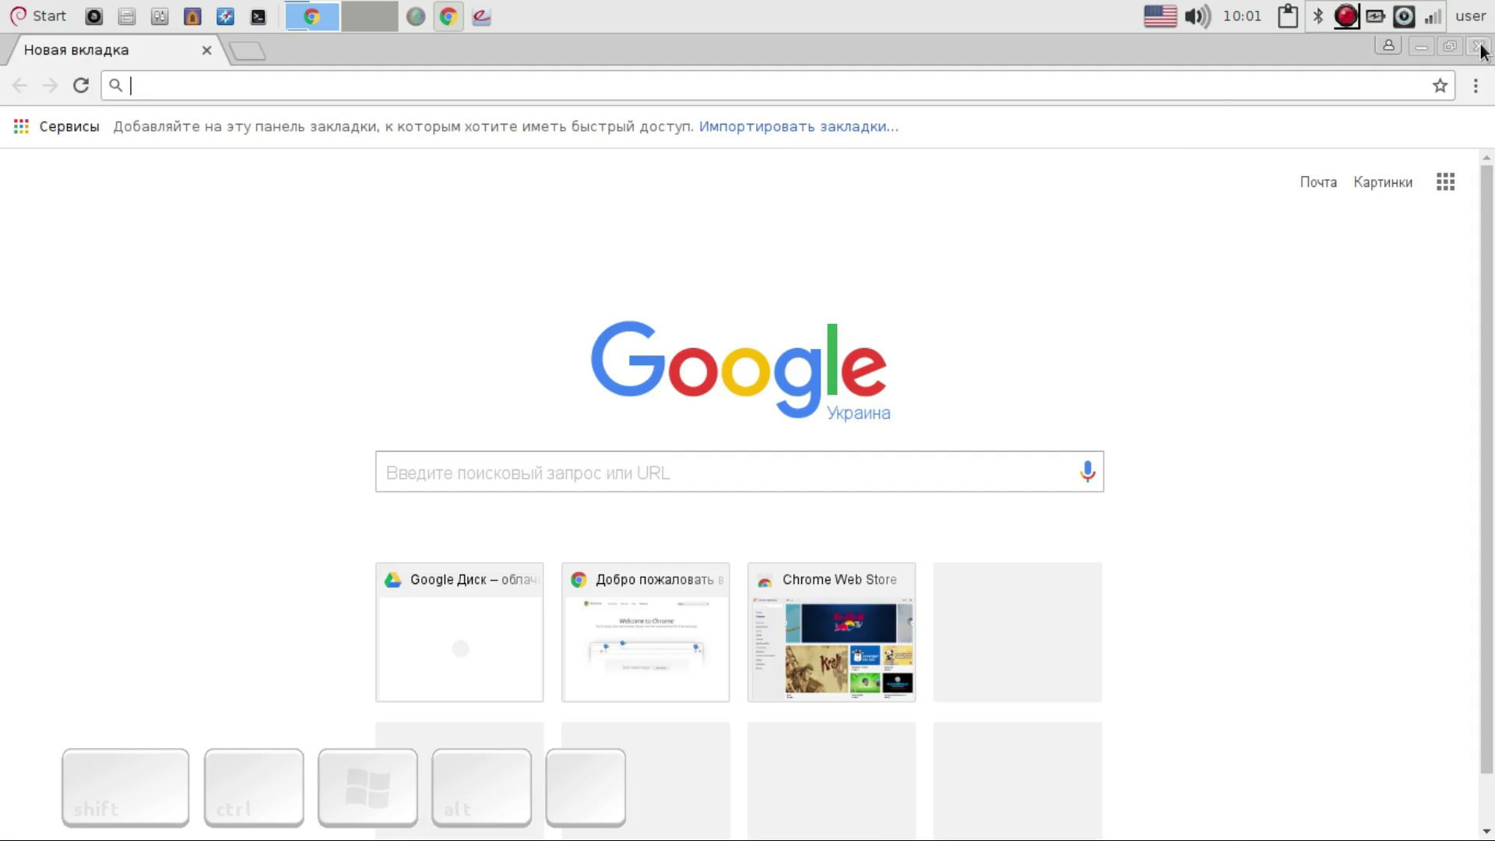
pyautogui.click(1479, 48)
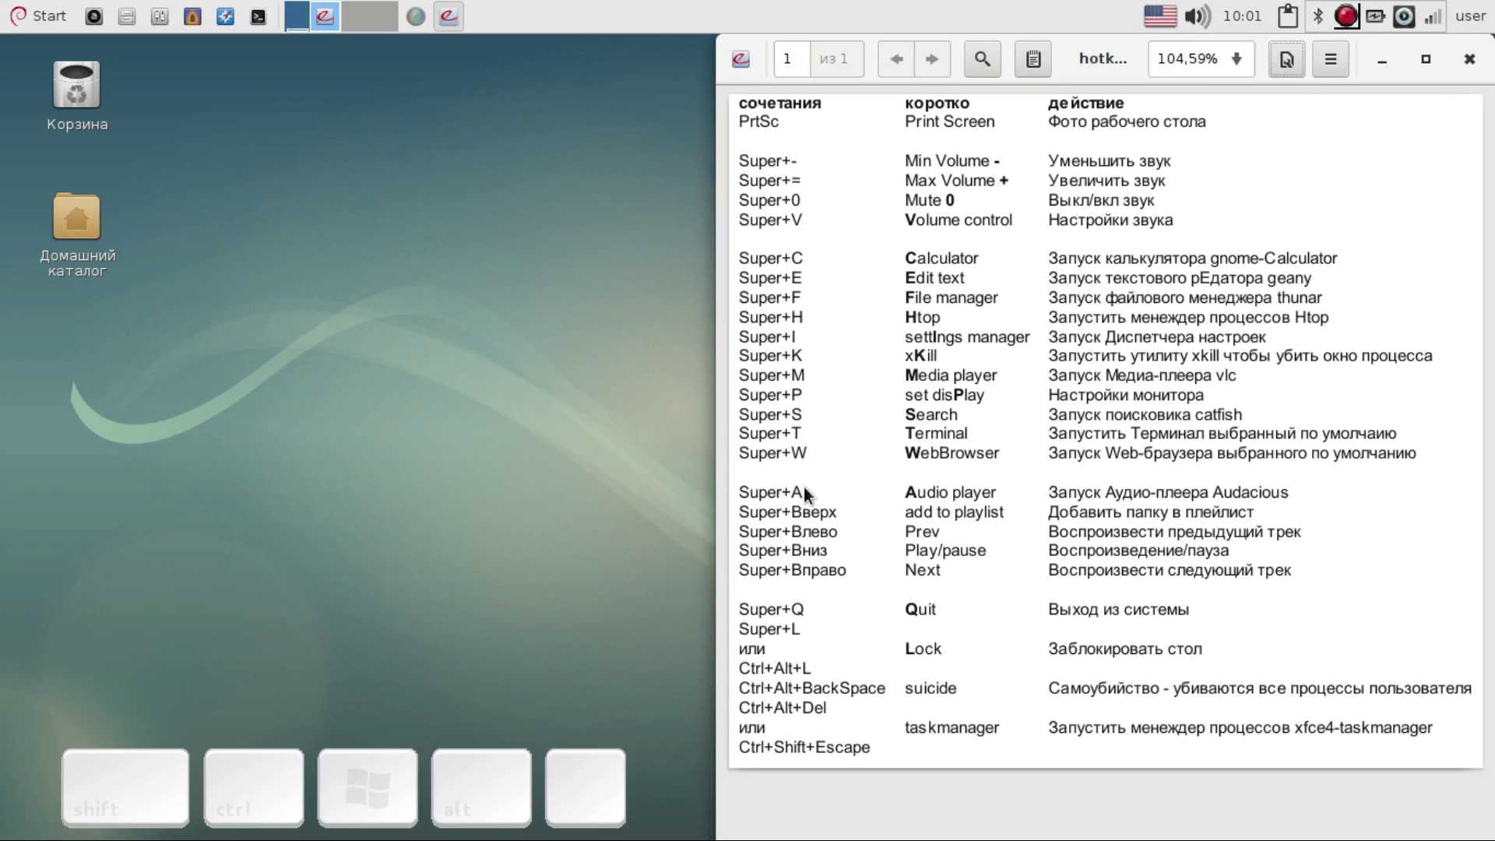
# - Highlight the audio player shortcuts in the list, launch Audacious, and clear the highlight
pyautogui.moveTo(756, 491); pyautogui.dragTo(950, 562)
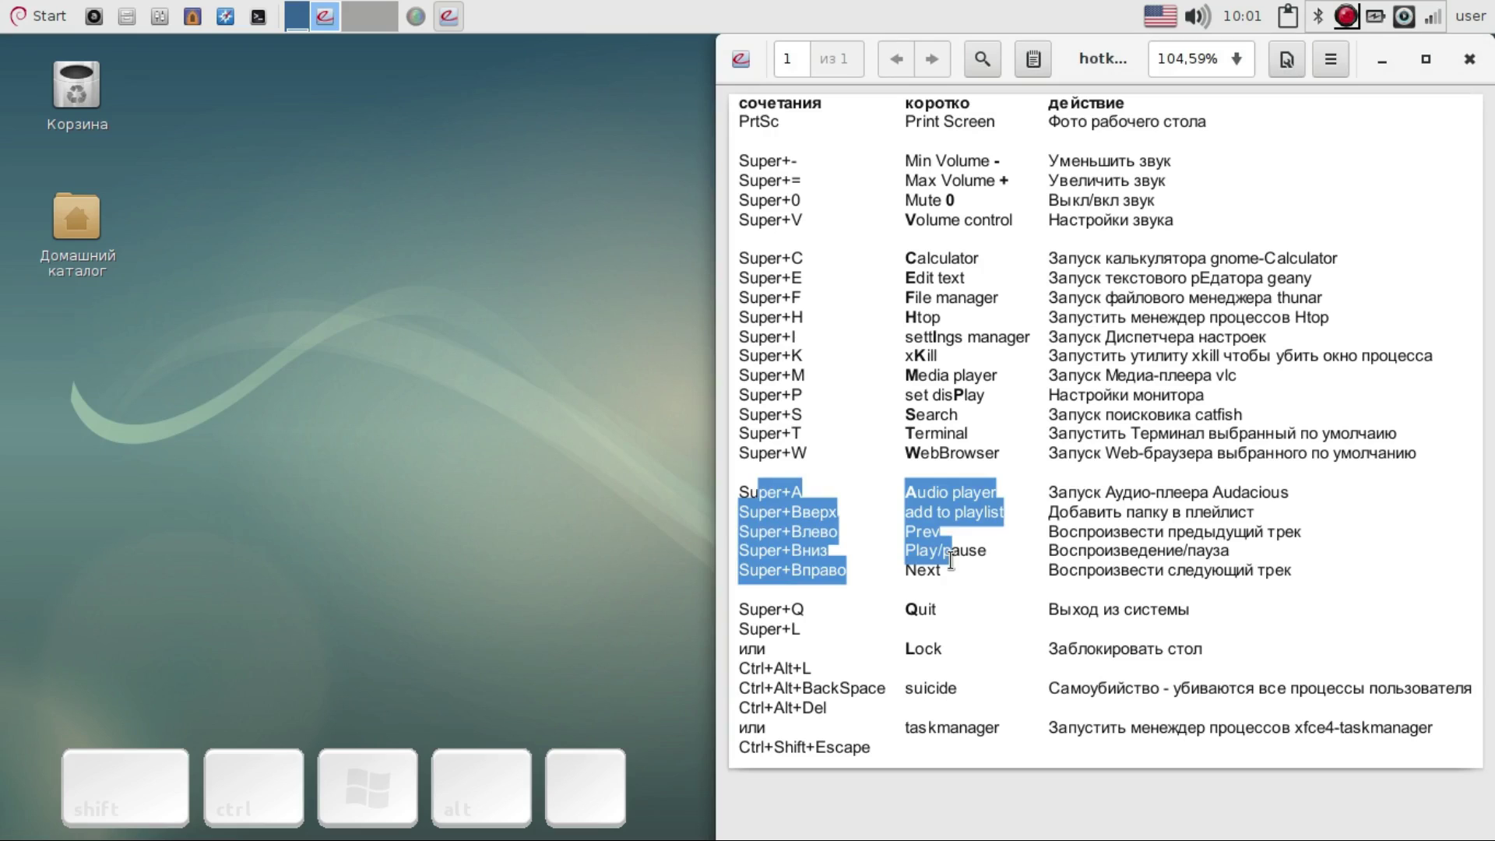
pyautogui.click(381, 440)
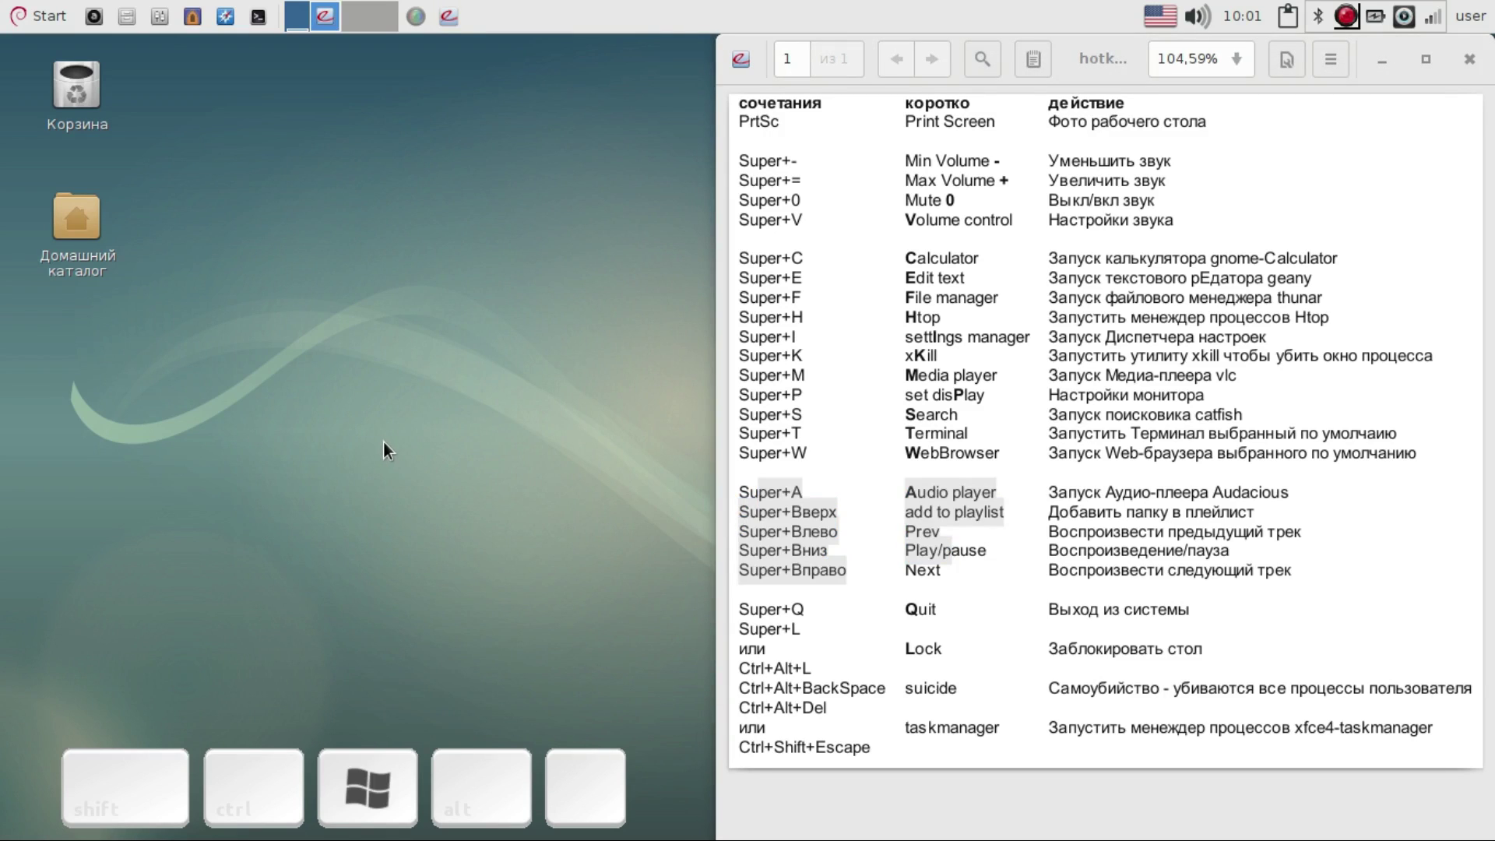
pyautogui.press('super+a')
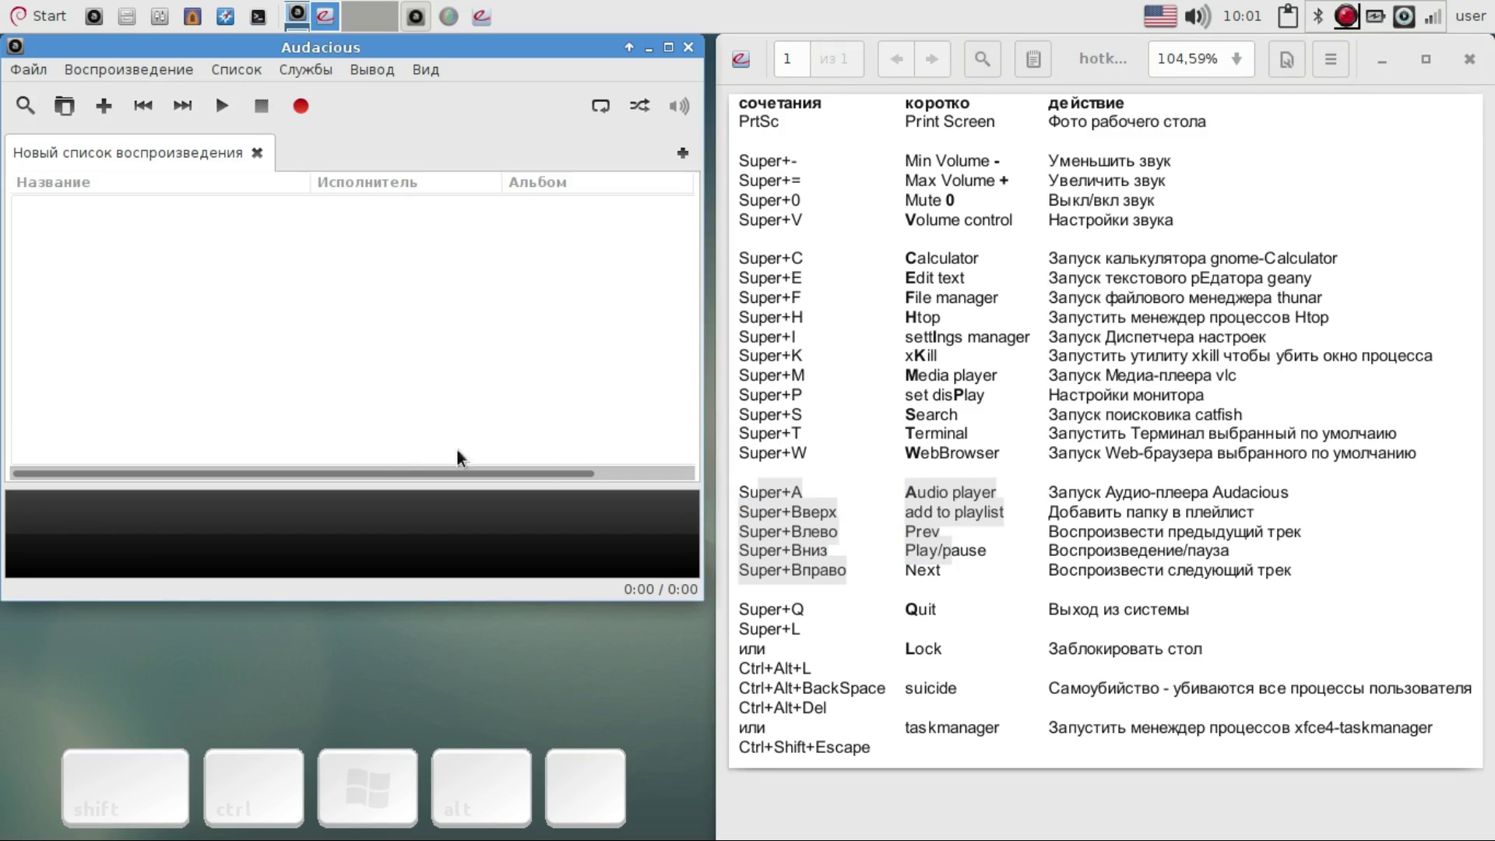
pyautogui.click(884, 540)
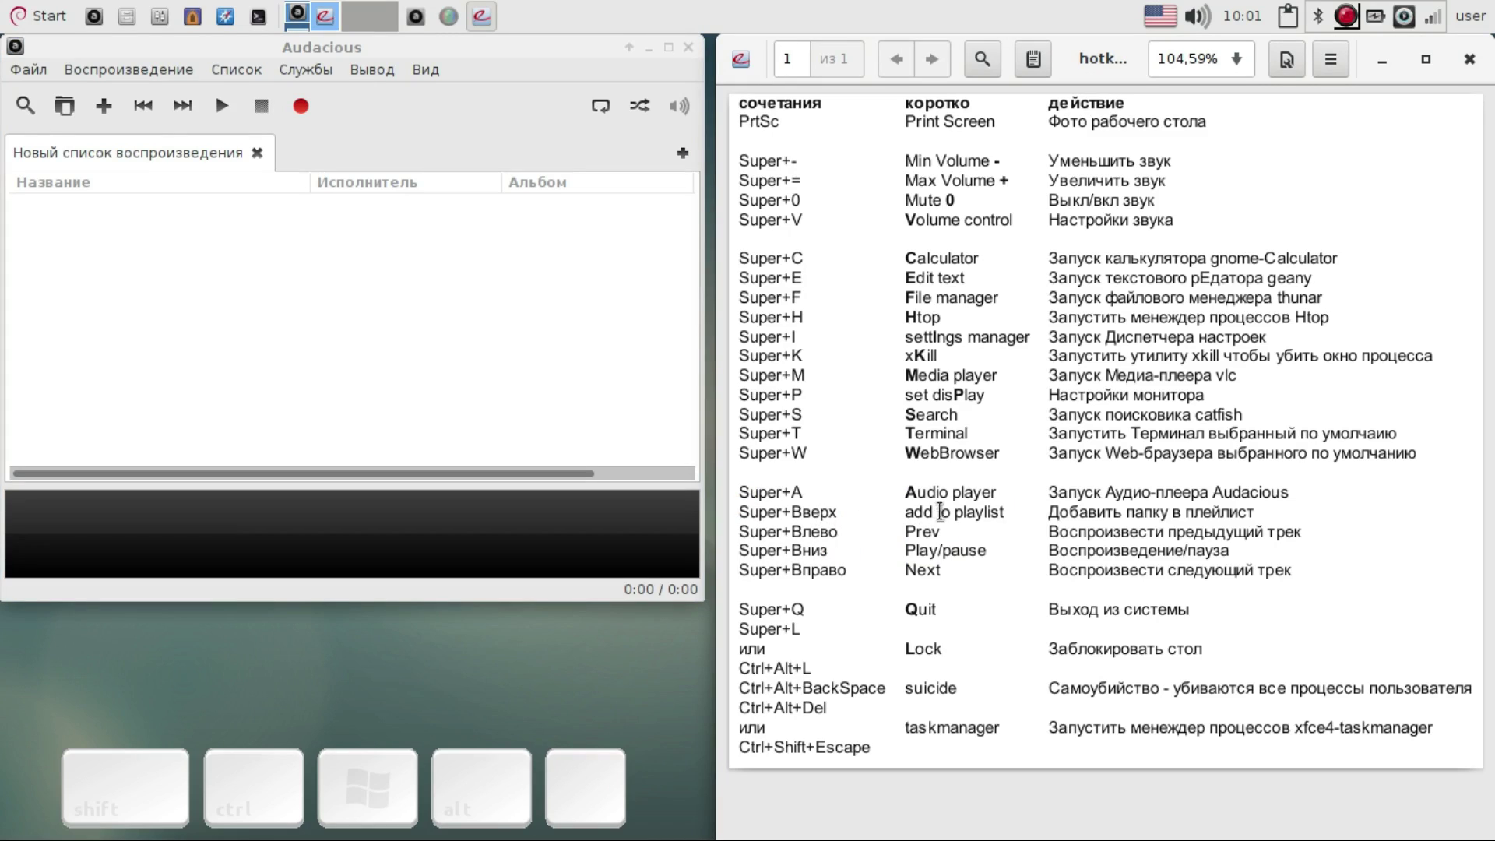
# - Add the The HARDKISS folder from the Музыка directory to the Audacious playlist using the add-to-playlist shortcut
pyautogui.press('super')
pyautogui.press('super+Up')
pyautogui.press('Down')
pyautogui.press('Up')
pyautogui.press('Return')
pyautogui.doubleClick(694, 449)
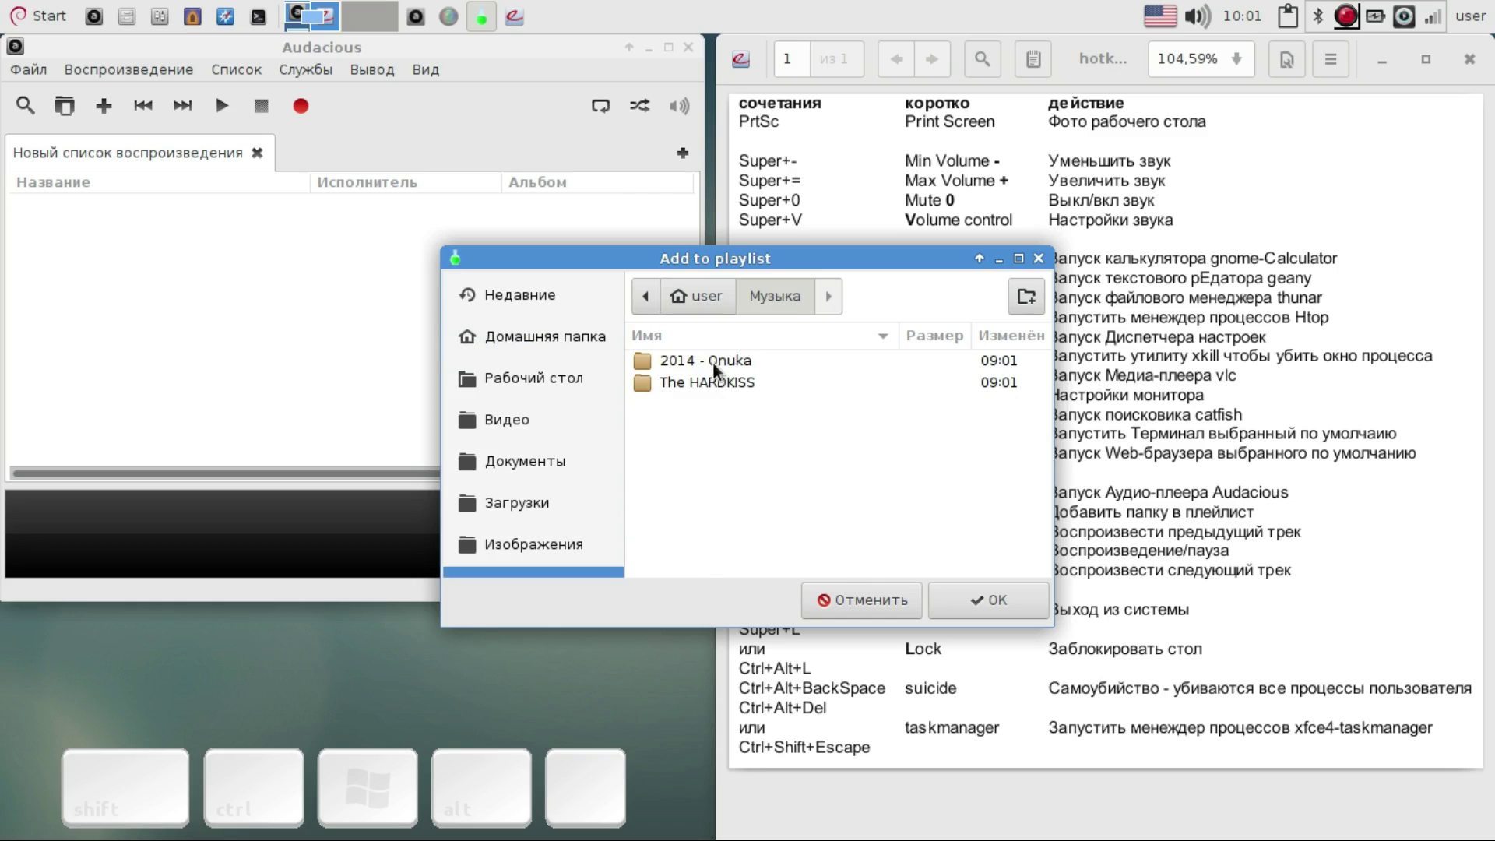
pyautogui.click(714, 369)
pyautogui.click(716, 383)
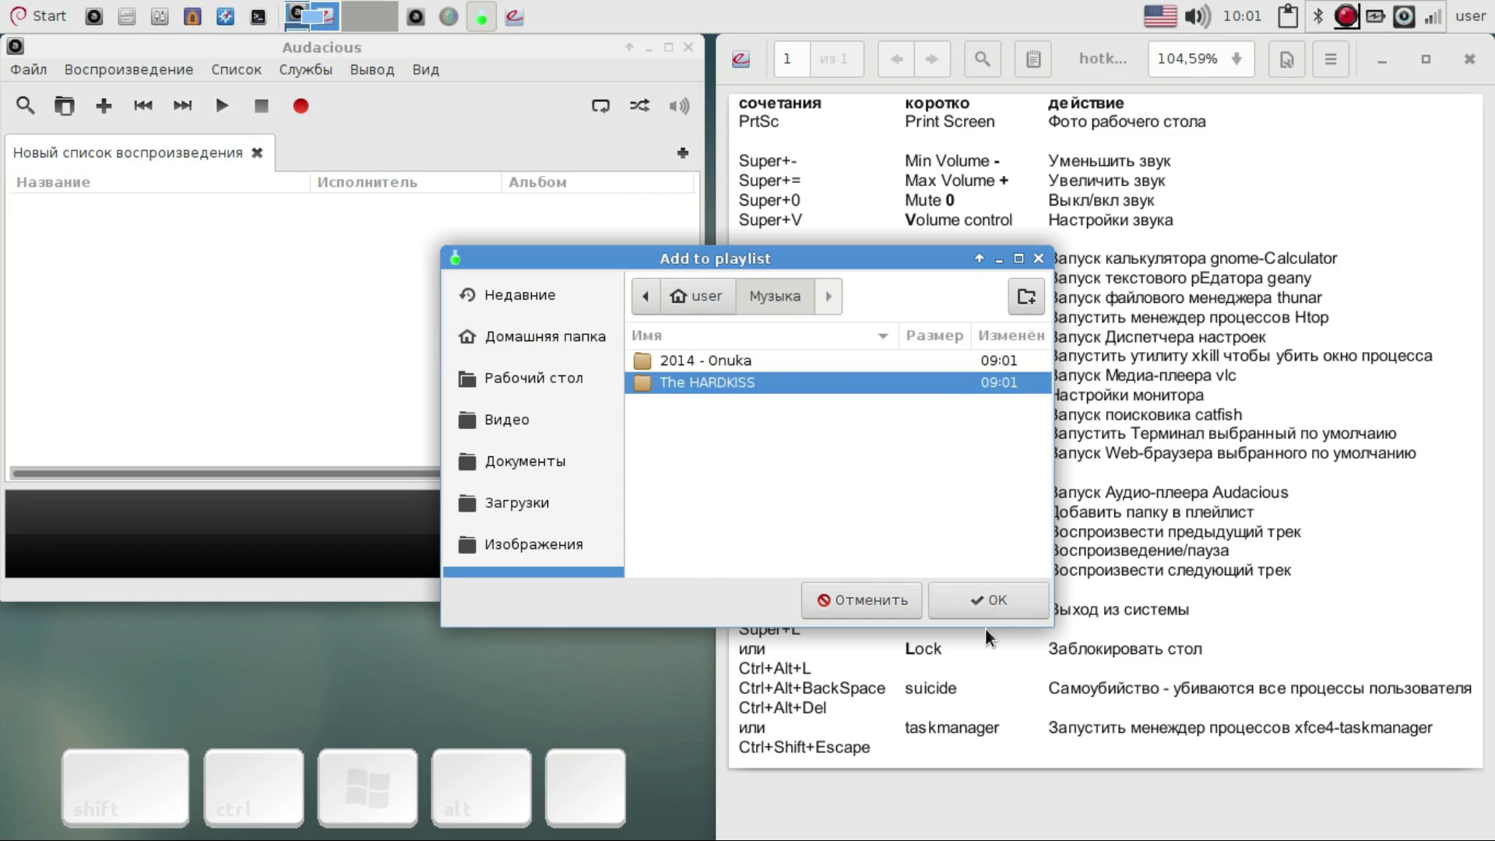
pyautogui.click(989, 605)
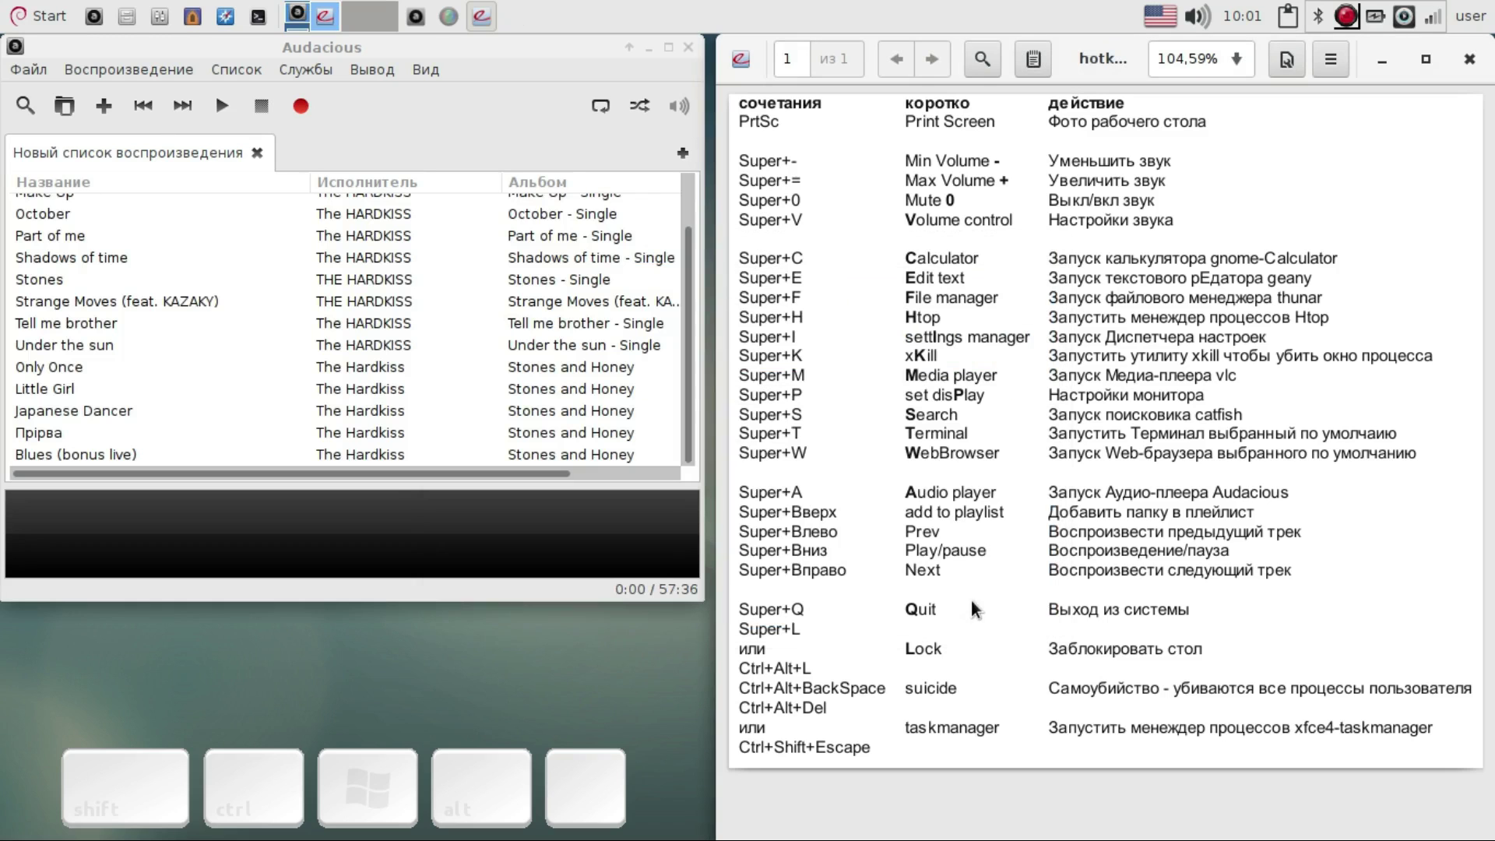
# - Play the track Stones from the playlist, and switch playback to Only Once
pyautogui.doubleClick(372, 279)
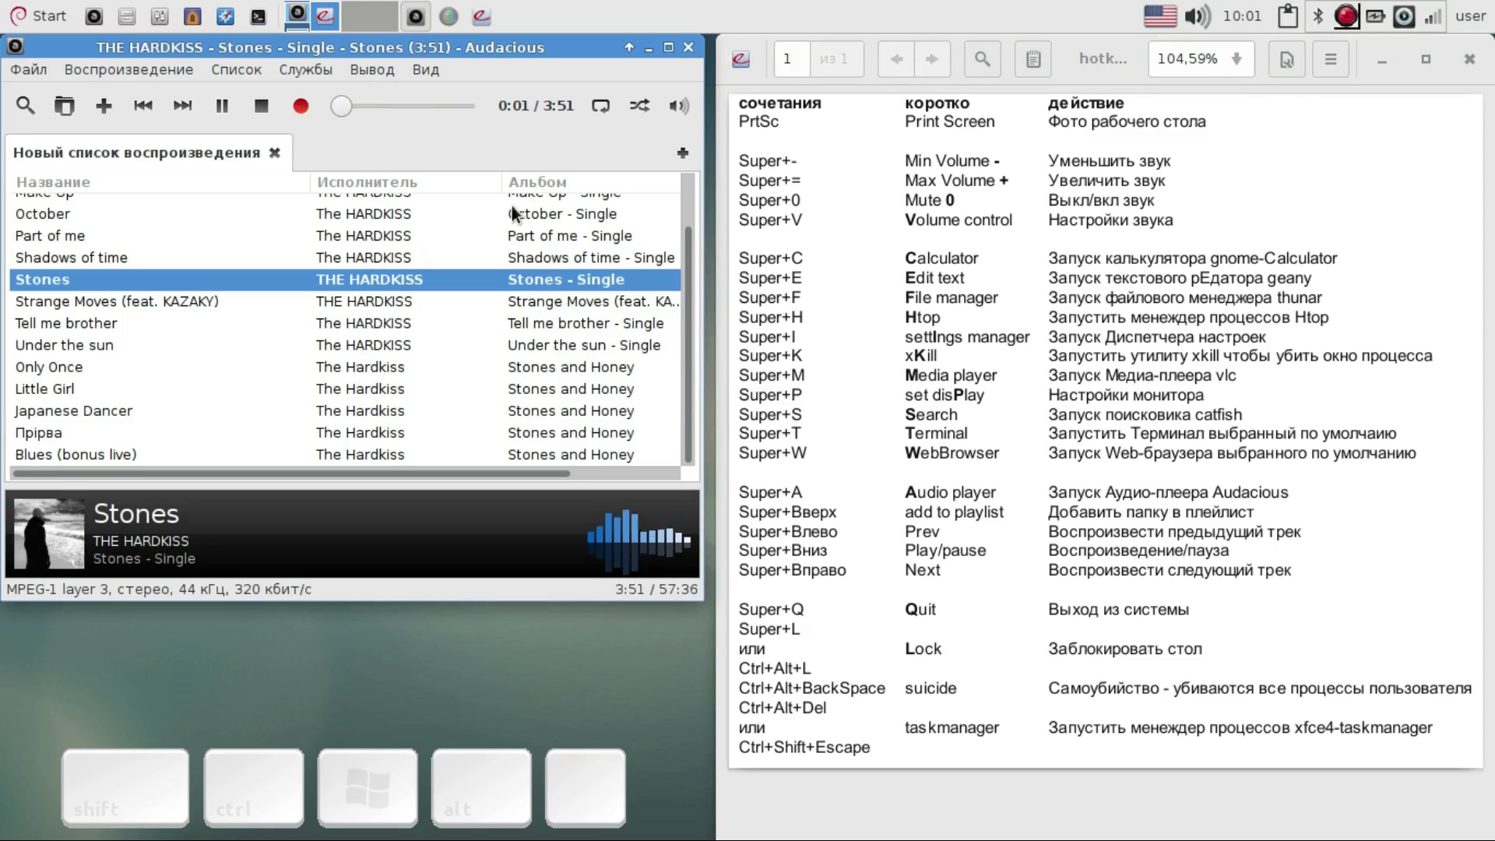
pyautogui.scroll(1, 1196, 17)
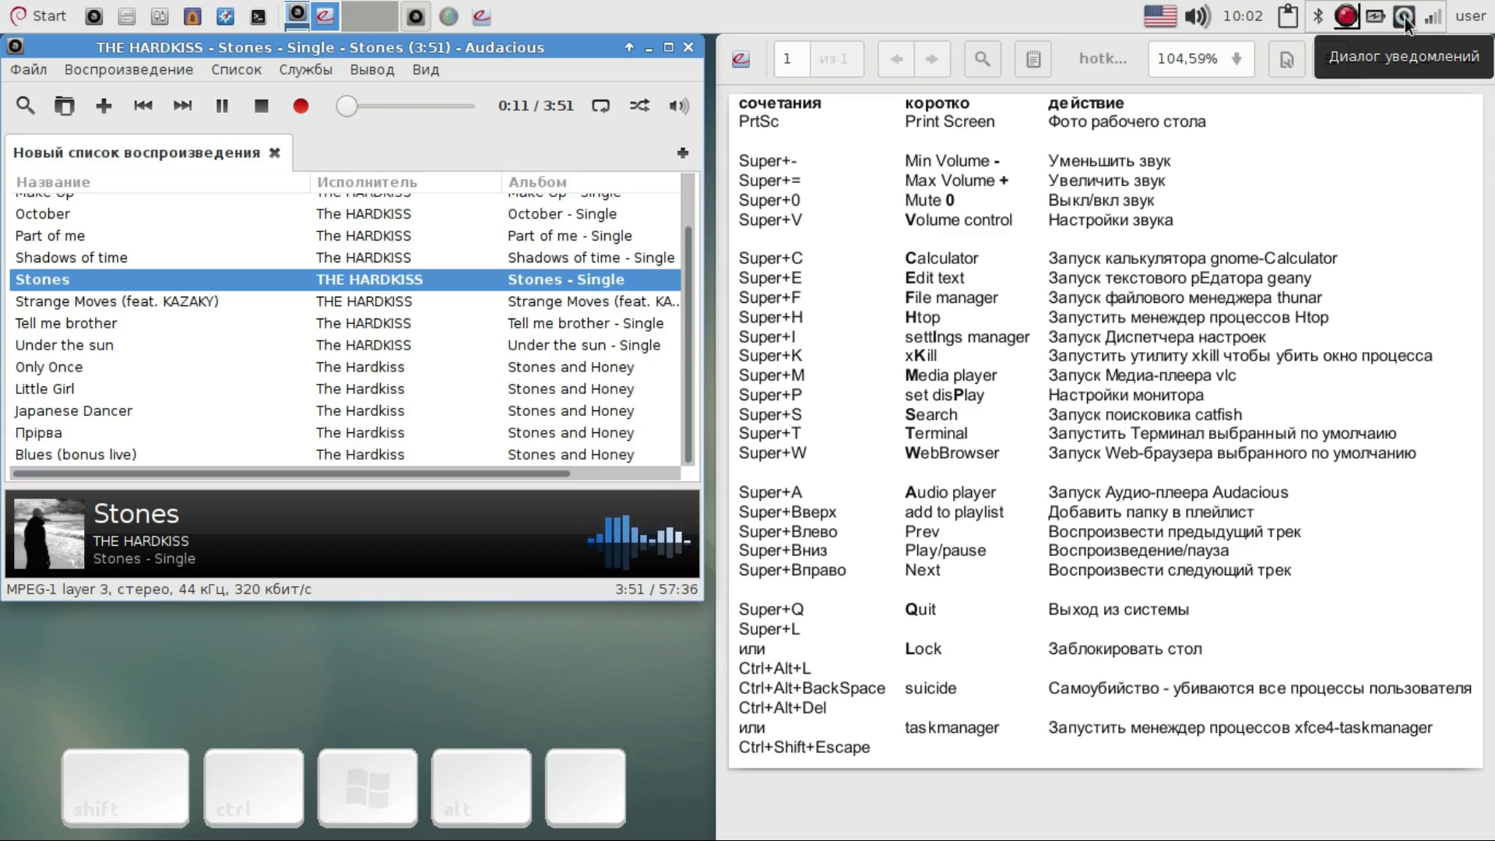
pyautogui.doubleClick(418, 370)
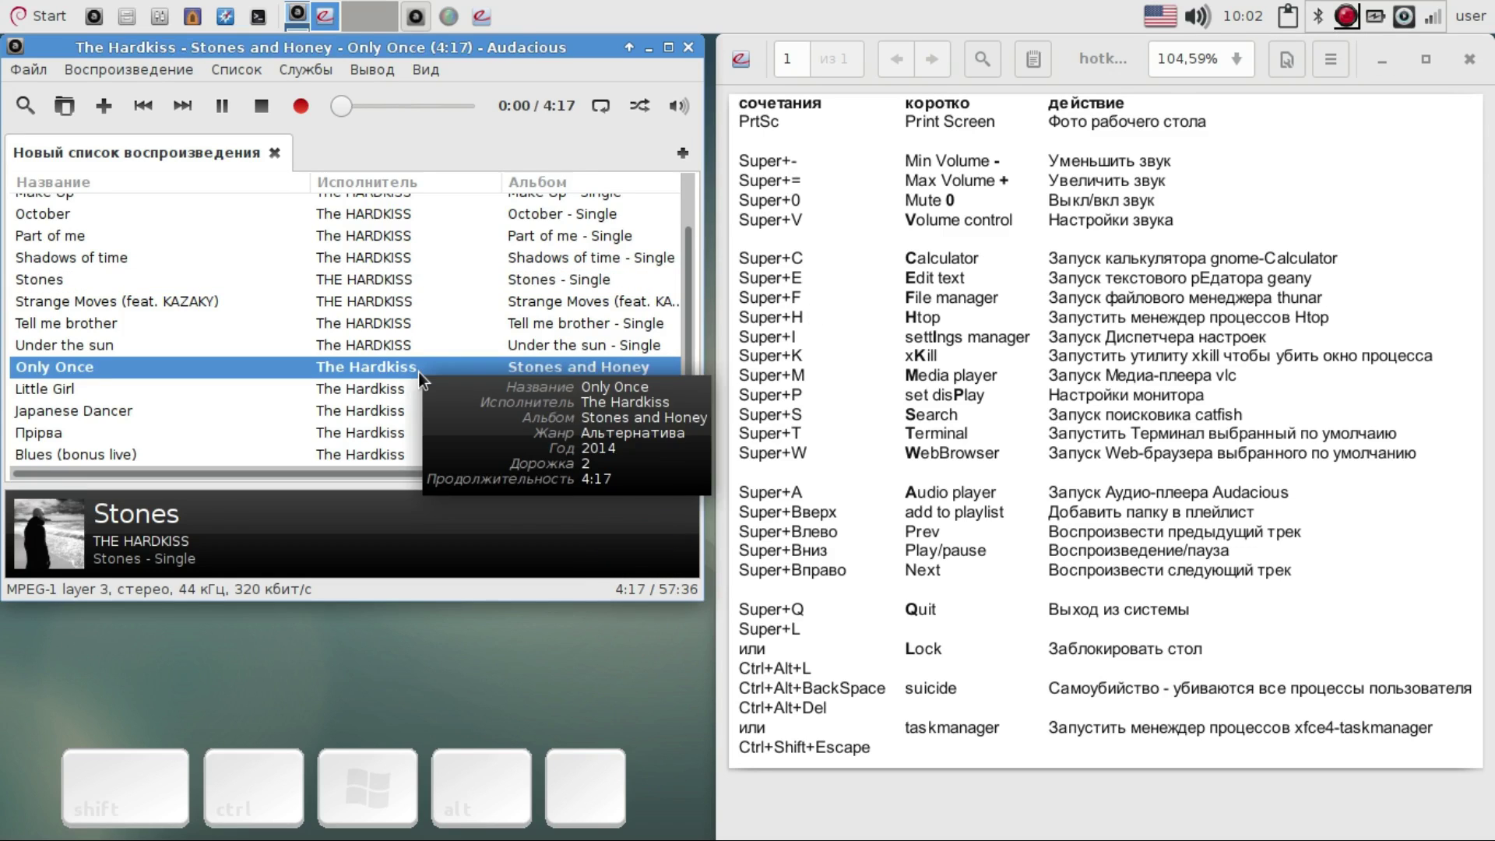
# - Decline closing moc-applet and choose stop server among the applet's playback commands
pyautogui.click(1404, 22)
pyautogui.click(671, 460)
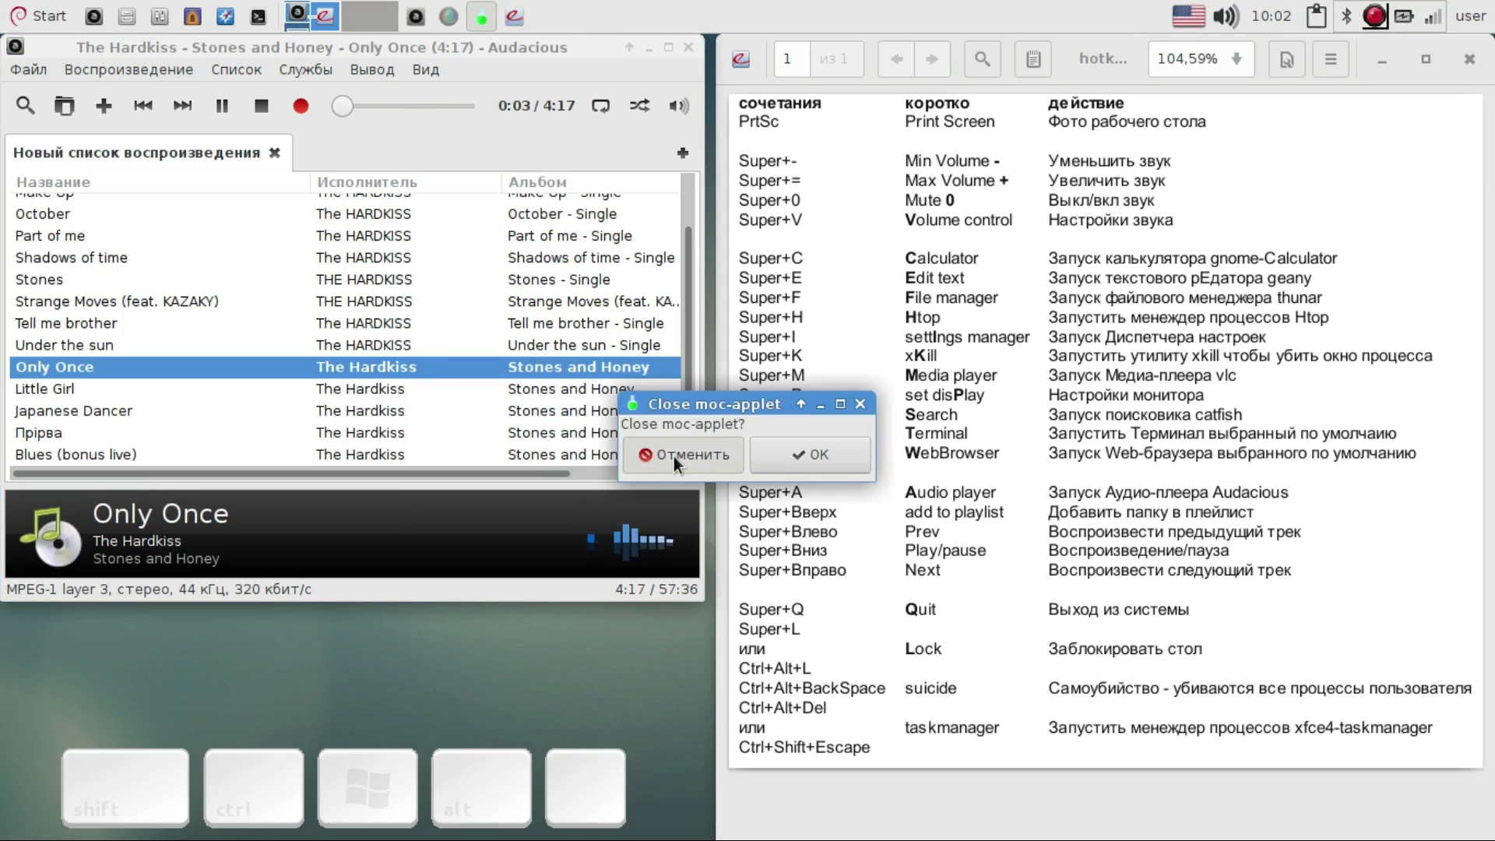
pyautogui.rightClick(1409, 18)
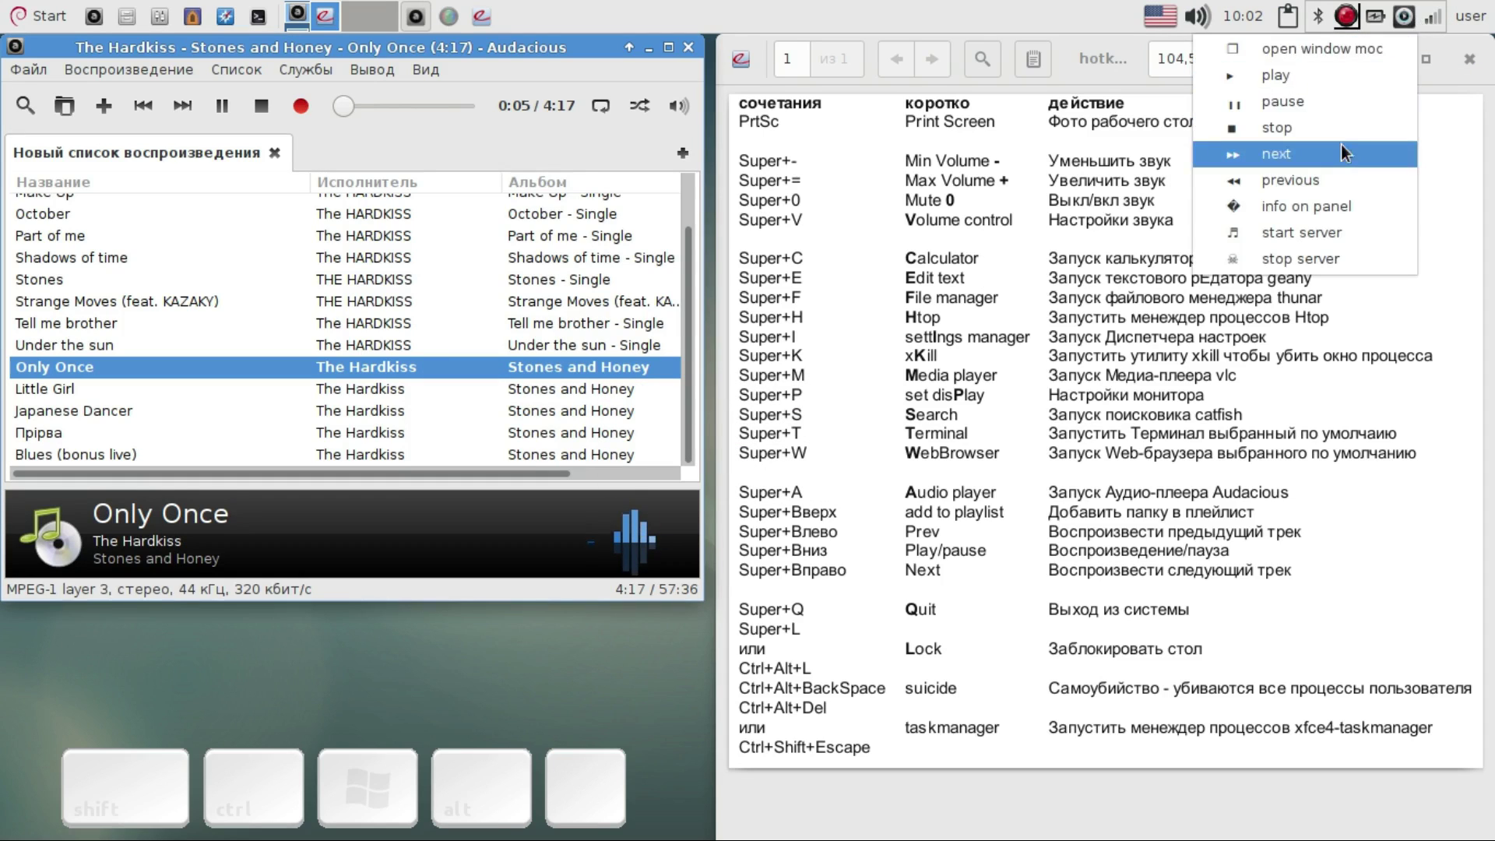
pyautogui.click(1300, 260)
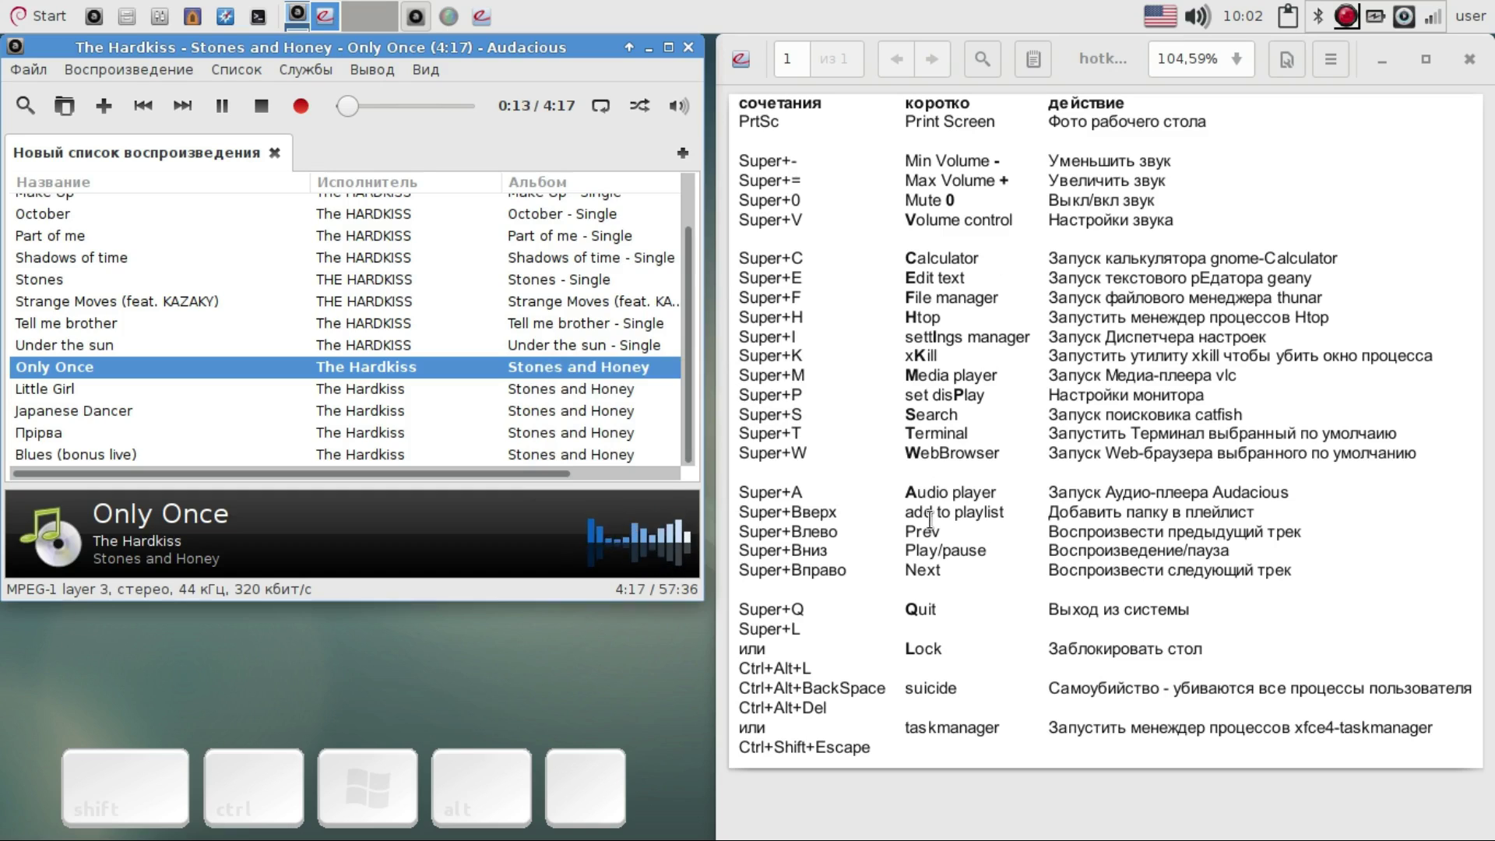
# - Highlight the previous, play/pause and next track shortcuts in the hotkey list
pyautogui.doubleClick(747, 531)
pyautogui.moveTo(830, 530); pyautogui.dragTo(978, 550)
pyautogui.moveTo(1111, 560); pyautogui.dragTo(1291, 572)
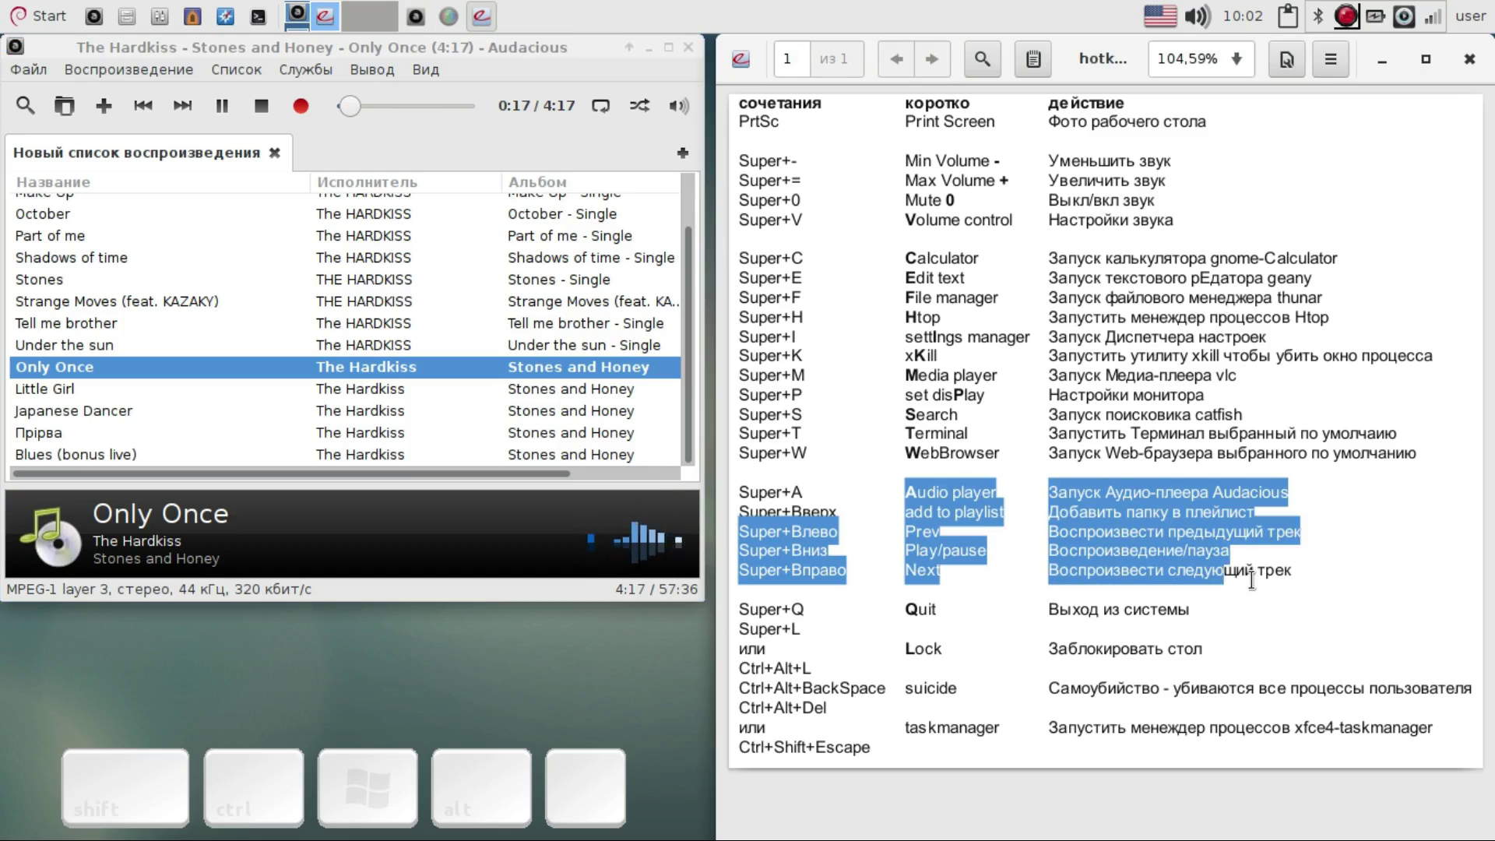
pyautogui.click(583, 634)
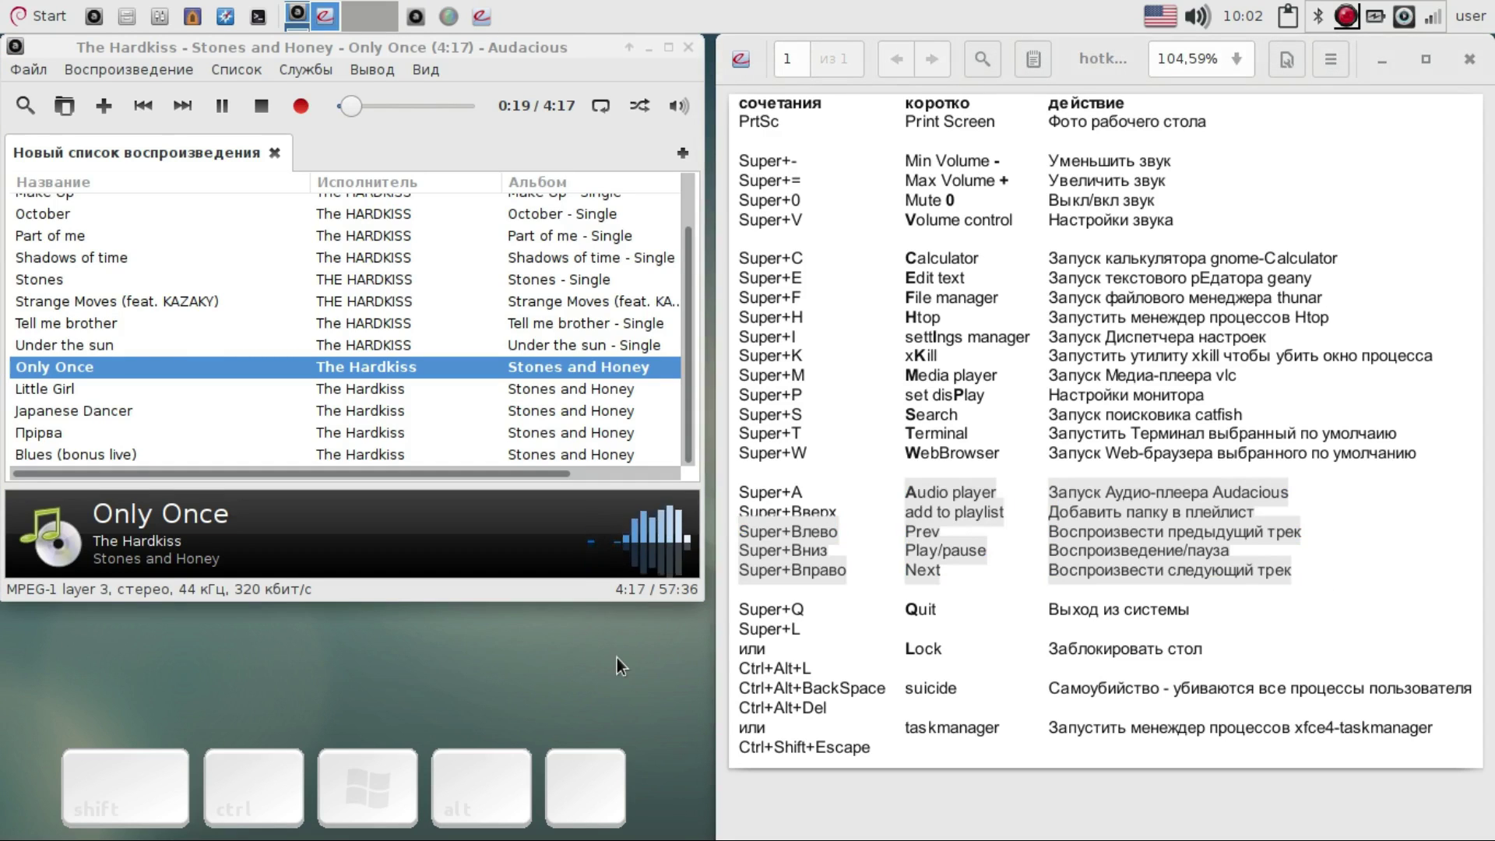
# - Skip forward through the Audacious playlist from Only Once to Blues (bonus live) with the next-track shortcut
pyautogui.press('super')
pyautogui.press('super+Right')
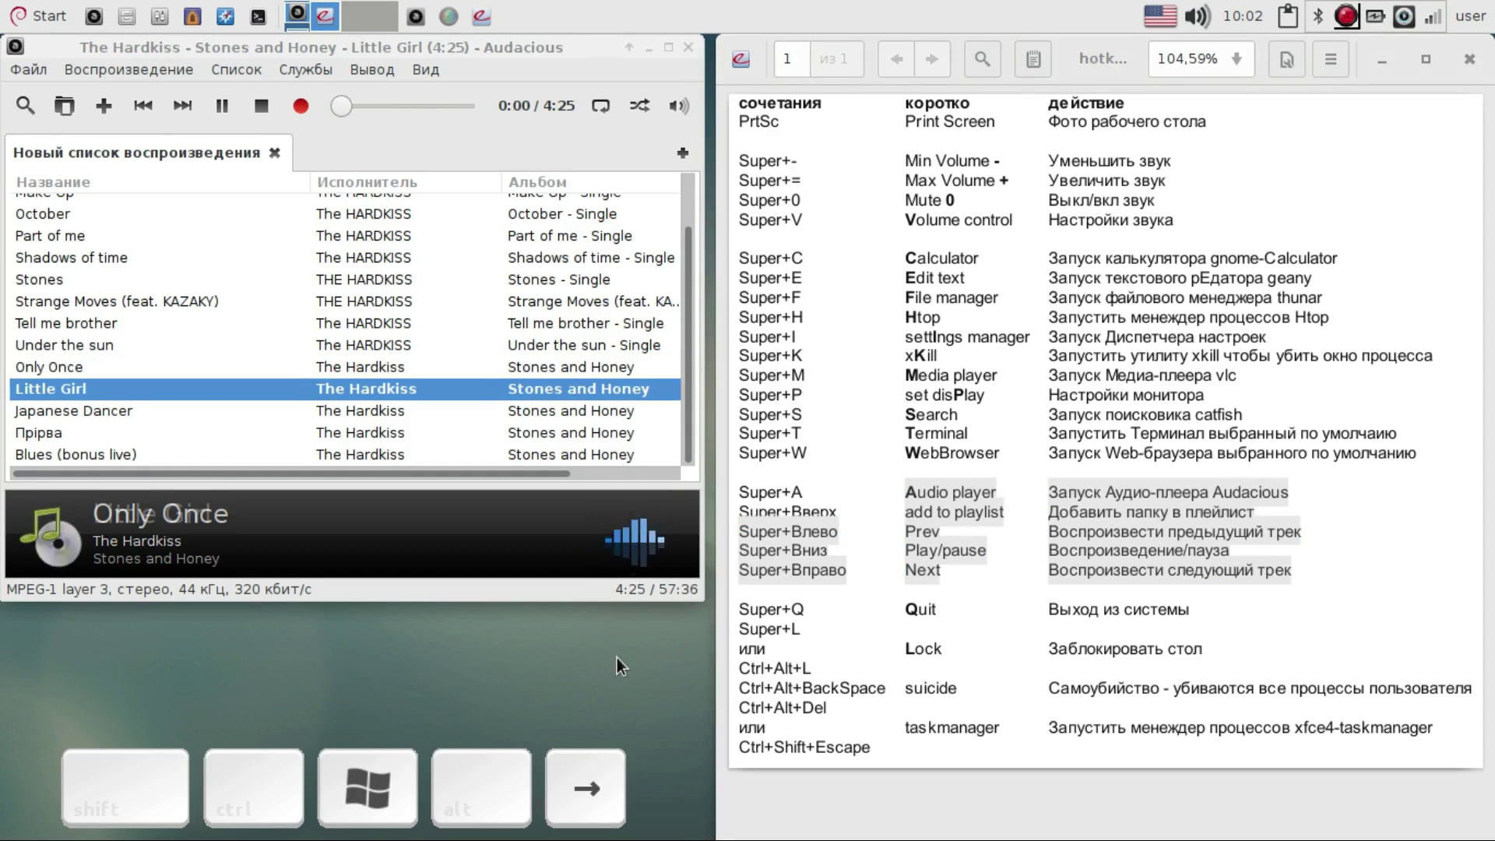
pyautogui.press('super+Right')
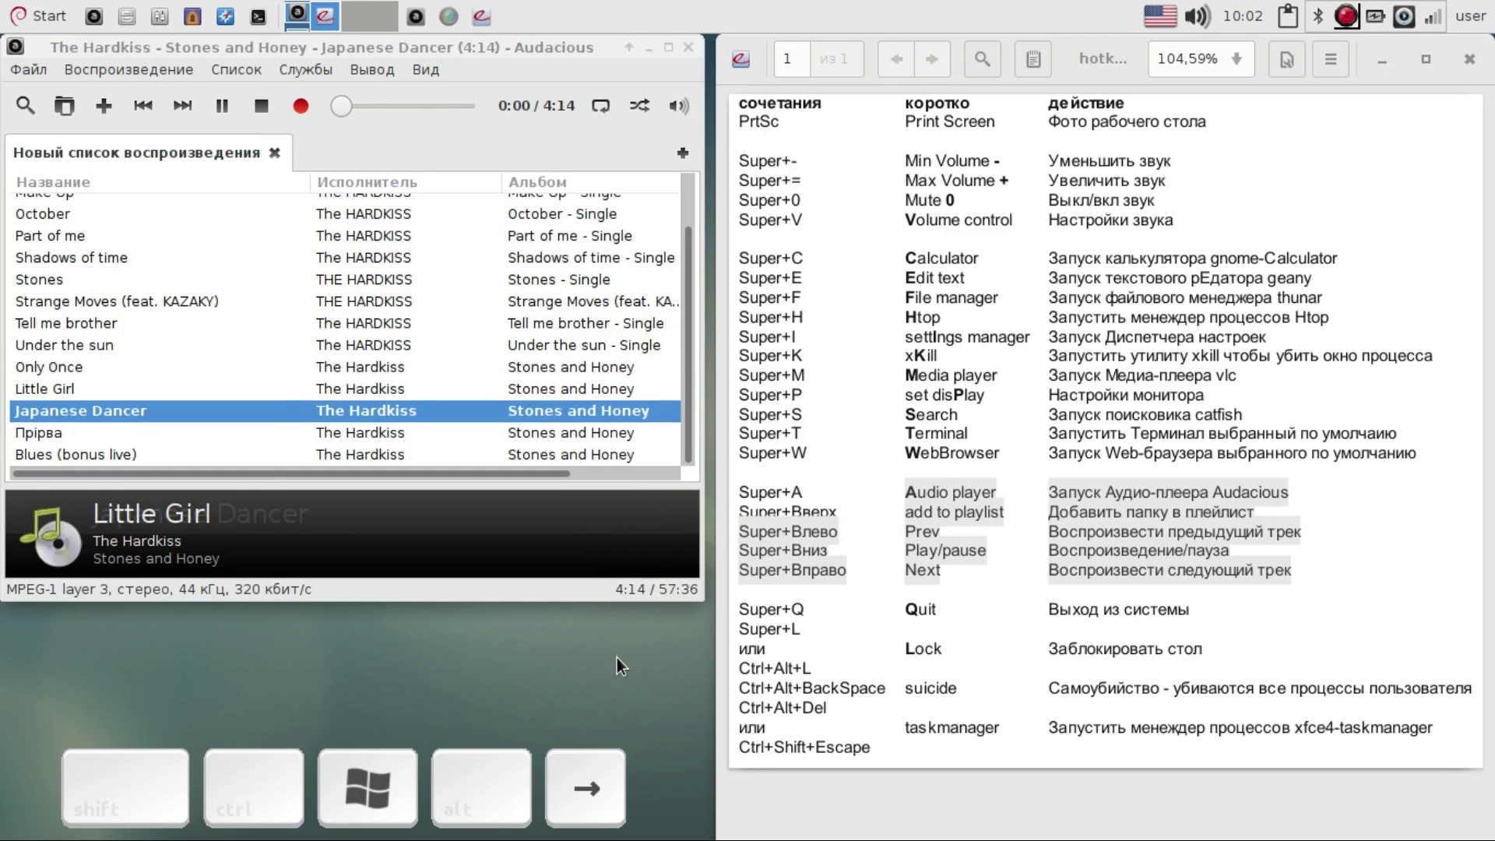
pyautogui.press('super+Right')
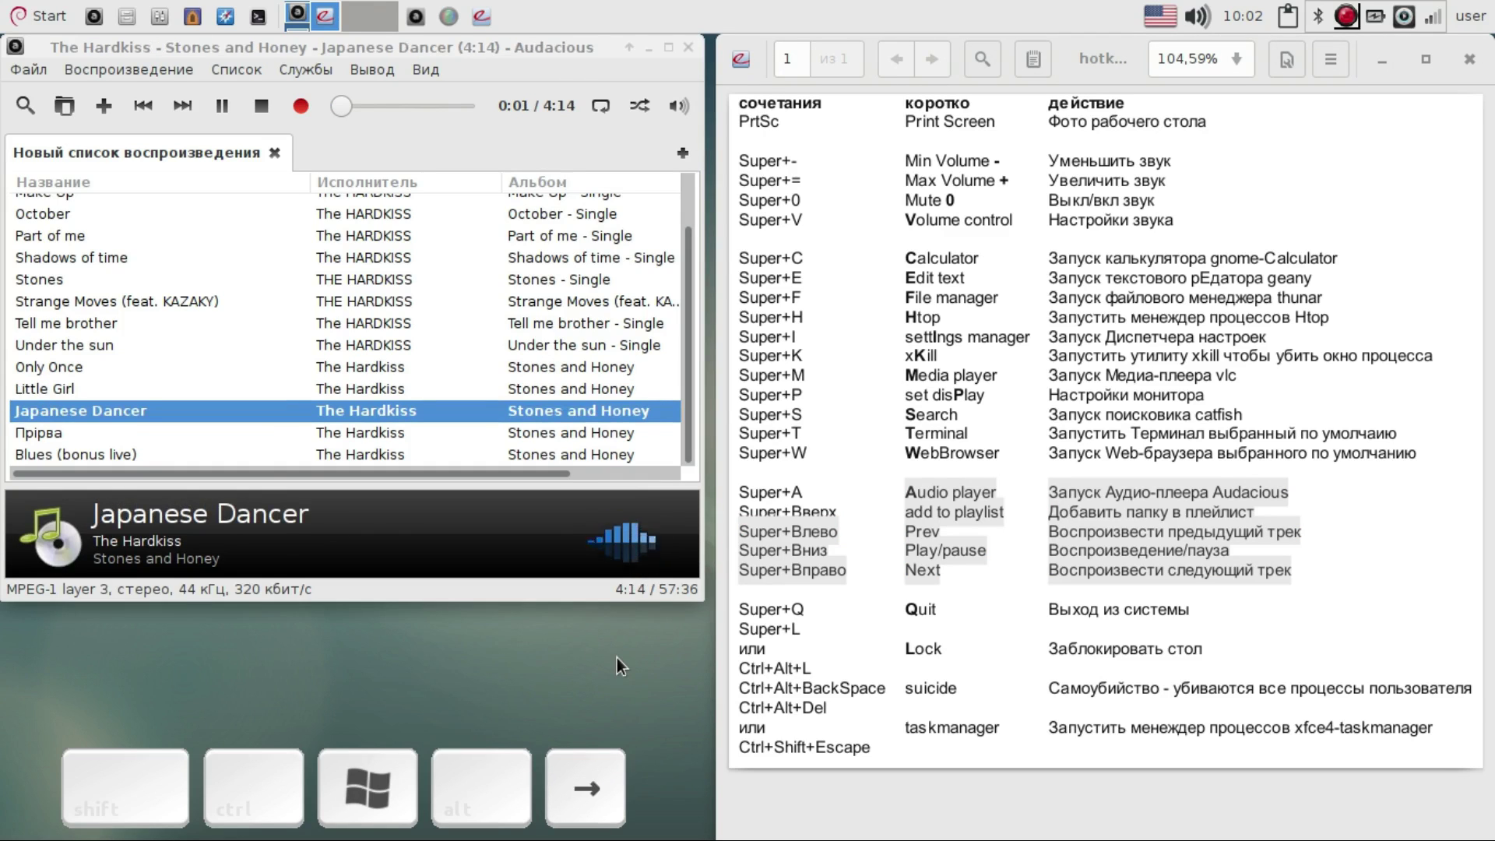
pyautogui.press('super+Right')
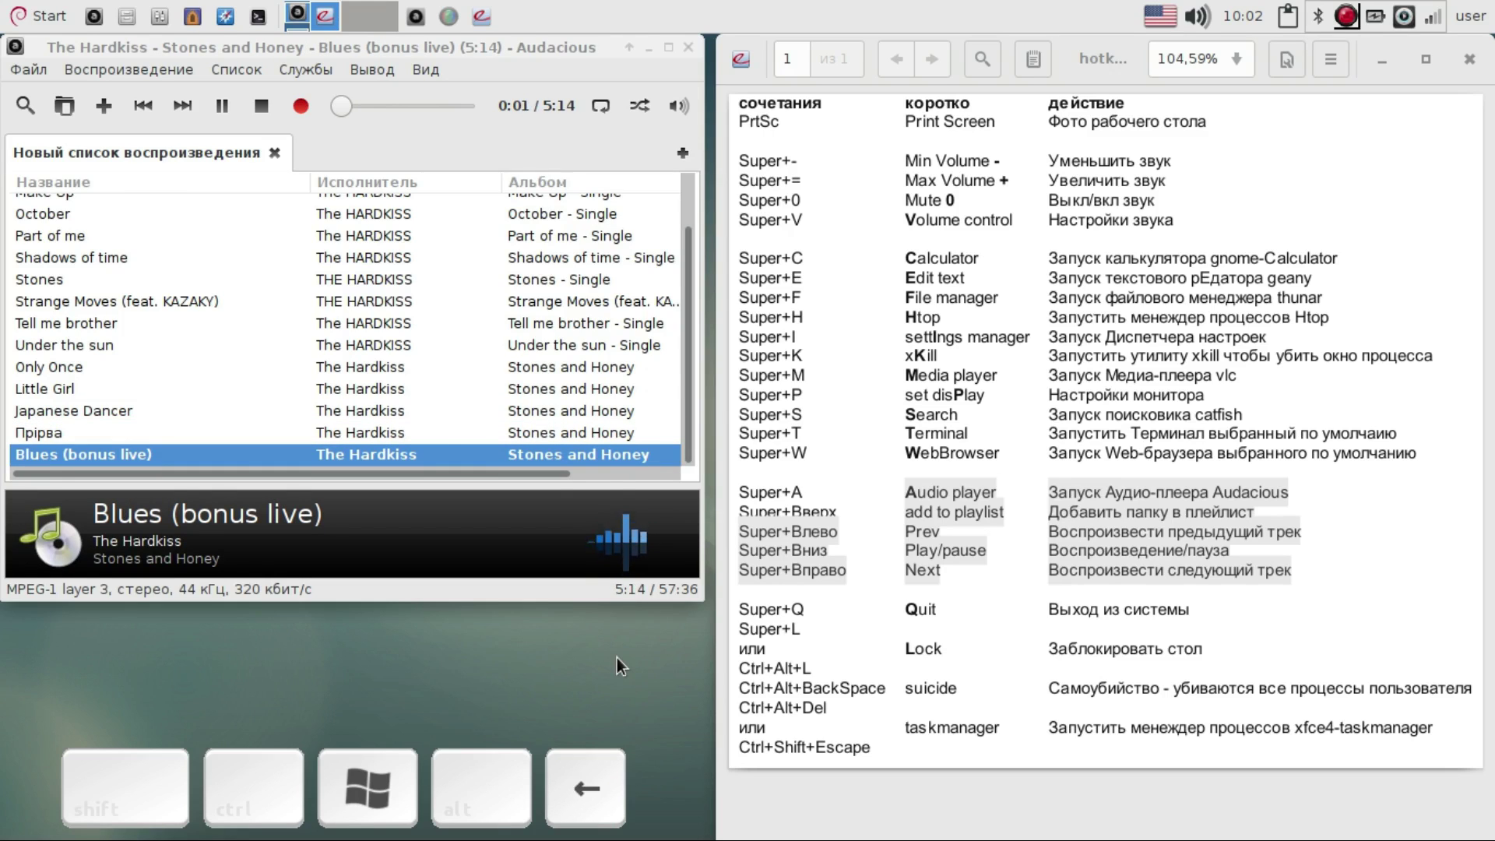
# - Go back to Japanese Dancer with the track shortcuts, and pause and resume its playback
pyautogui.press('super+Left')
pyautogui.press('super+Left')
pyautogui.press('super+Right')
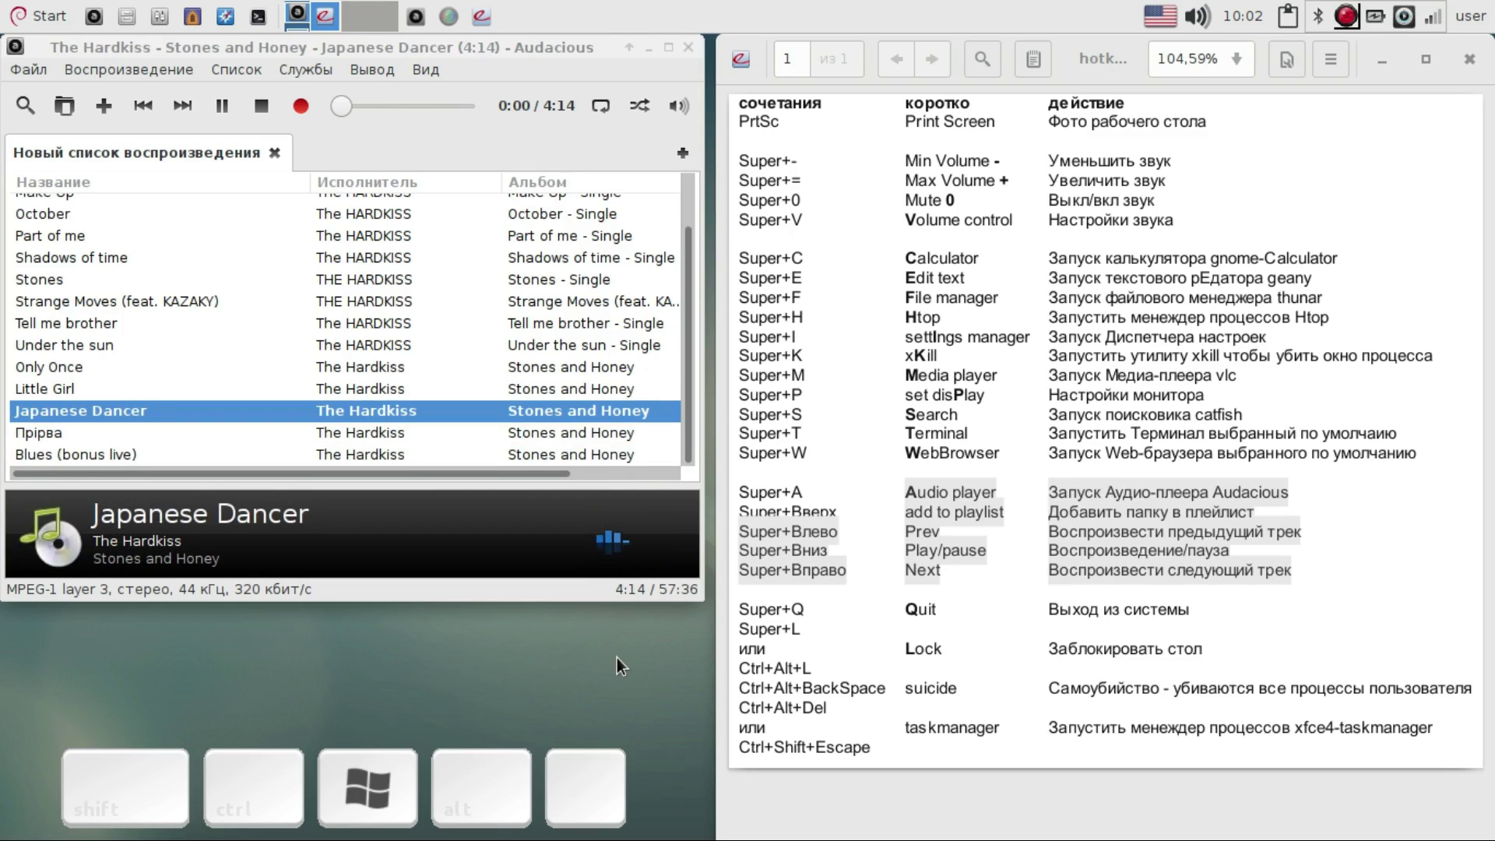
pyautogui.press('super+Left')
pyautogui.press('super+Down')
pyautogui.press('super+Down')
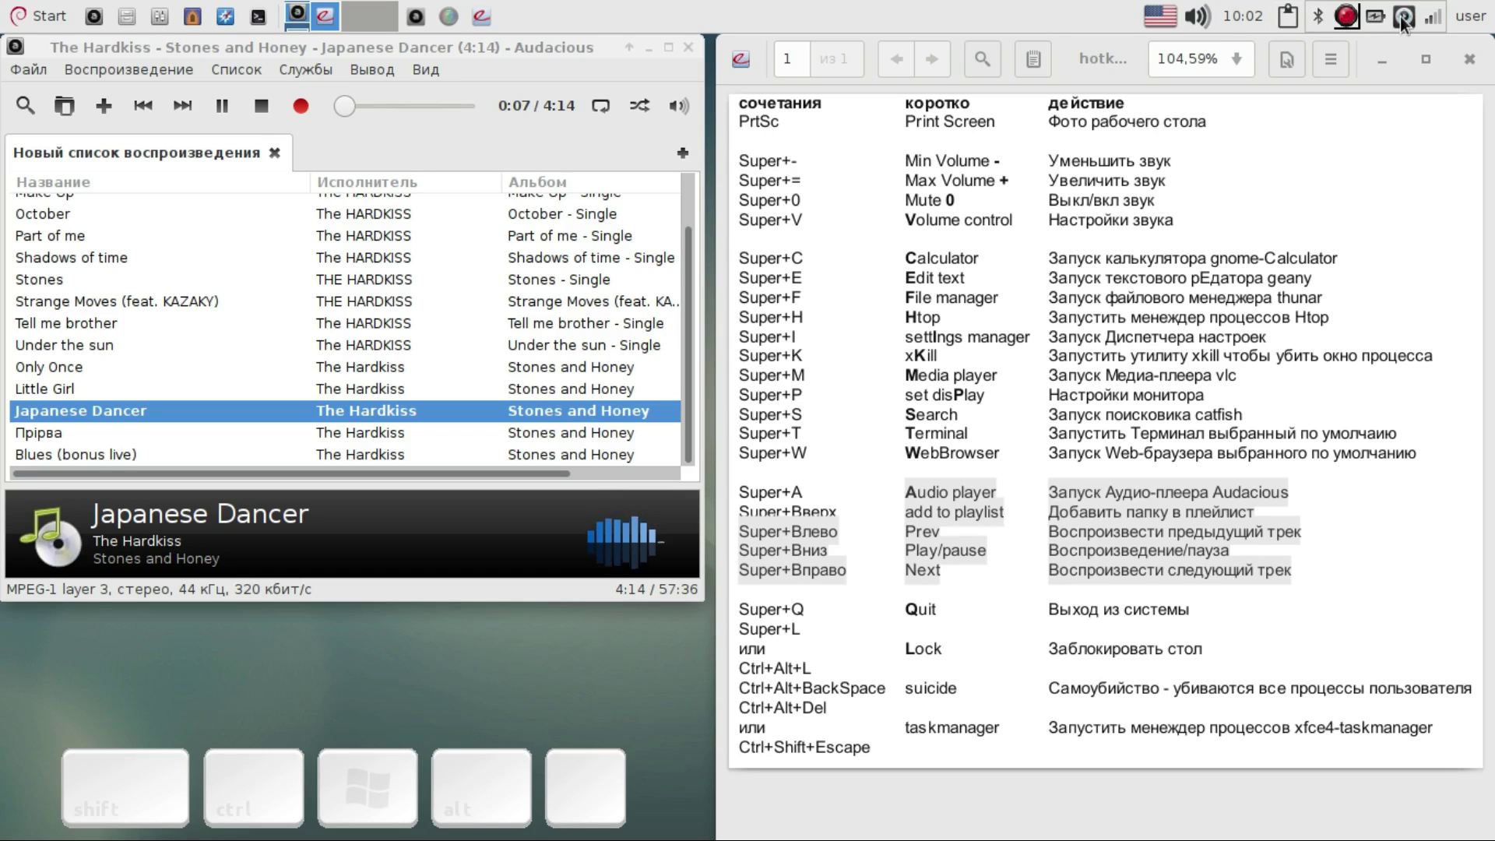
# - Open the MOC player, move its window beside Audacious, and play 02 - Around Me.mp3
pyautogui.press('super+m')
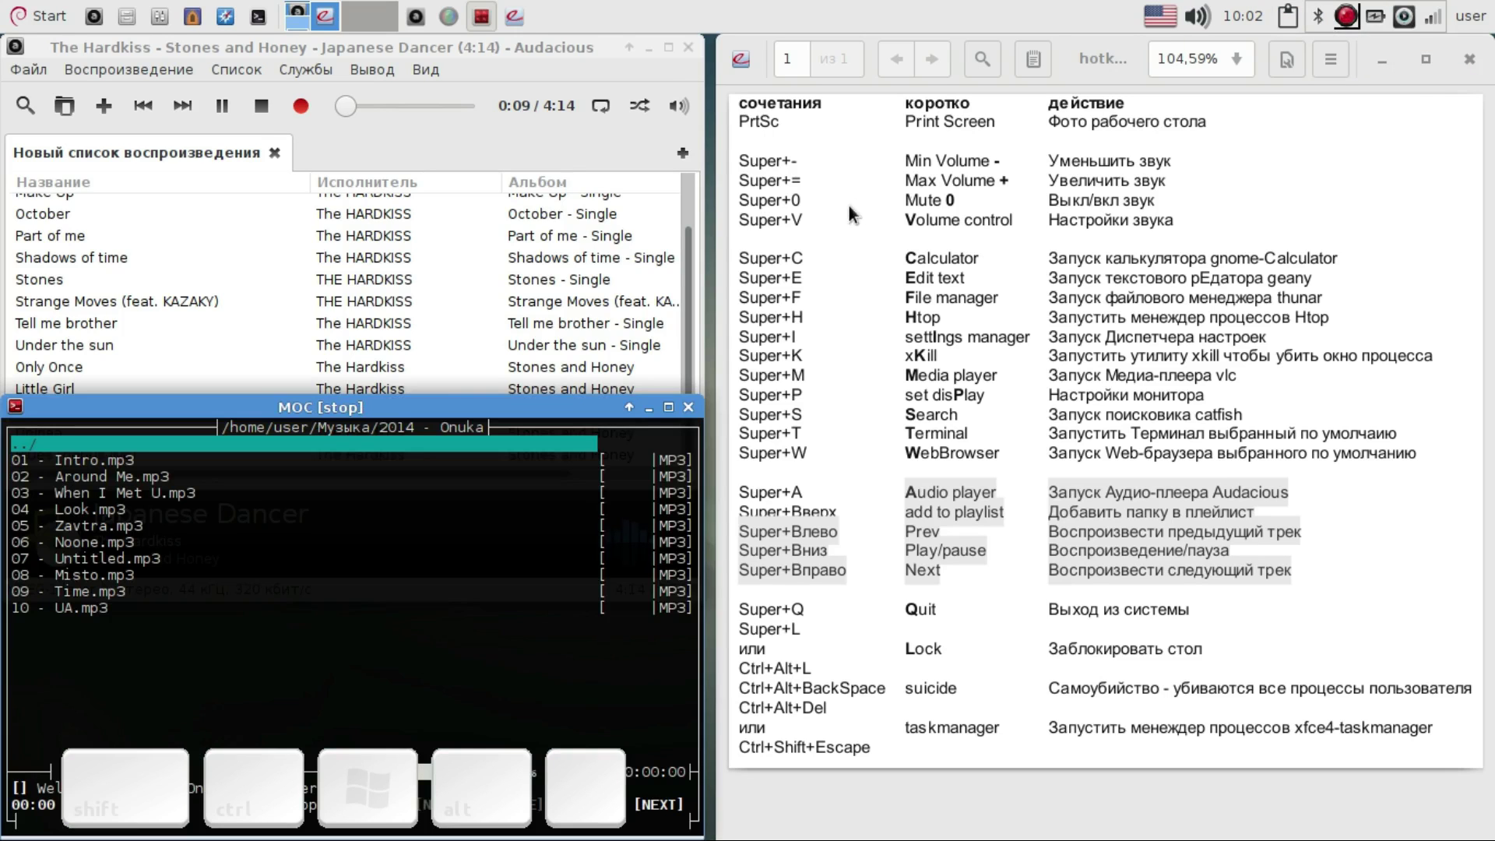
pyautogui.moveTo(464, 404); pyautogui.dragTo(1202, 165)
pyautogui.press('Down')
pyautogui.press('Down')
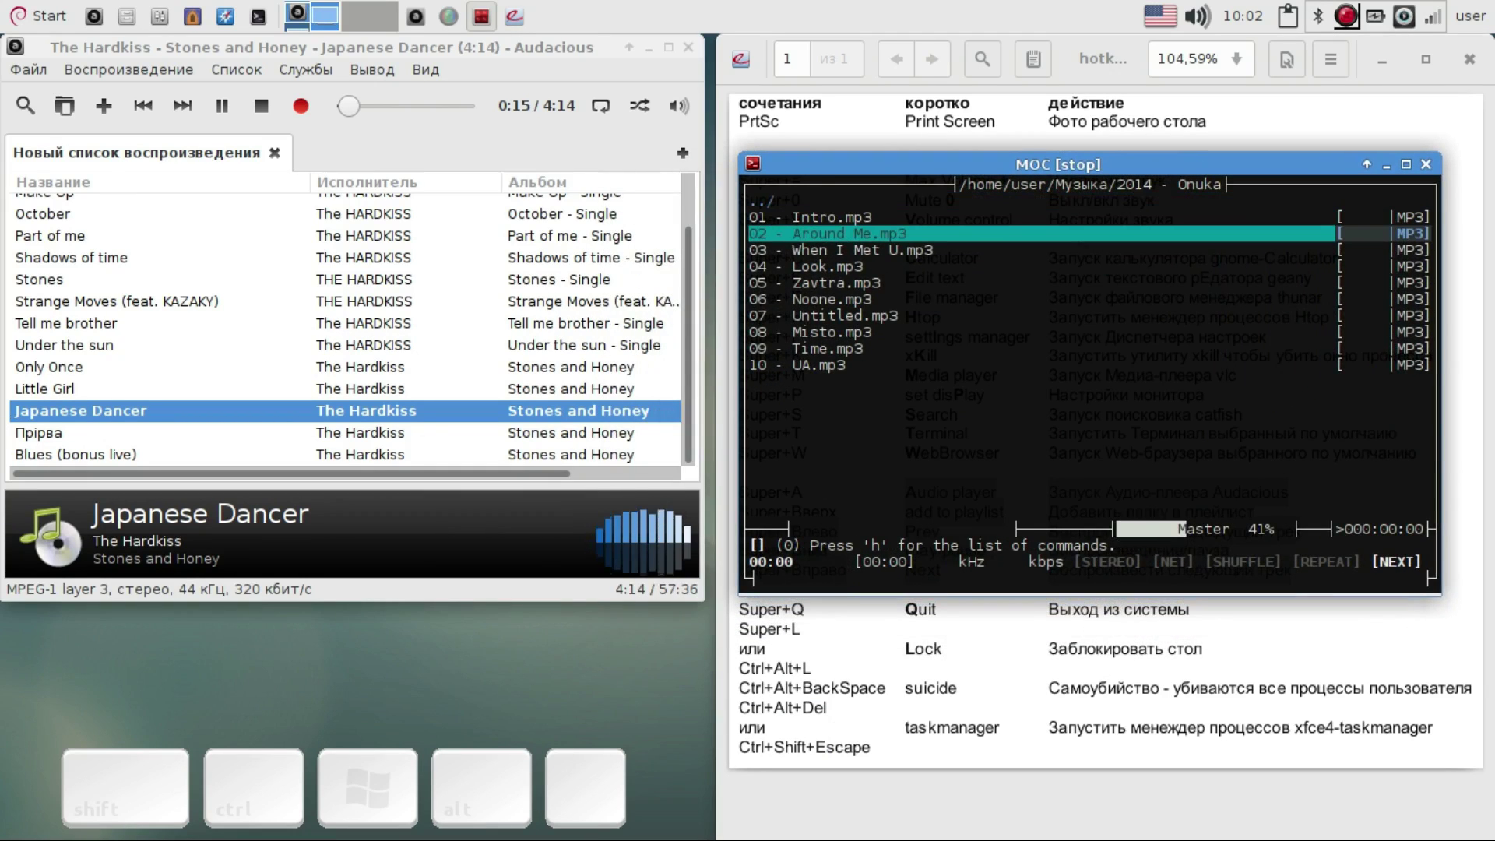
pyautogui.press('Return')
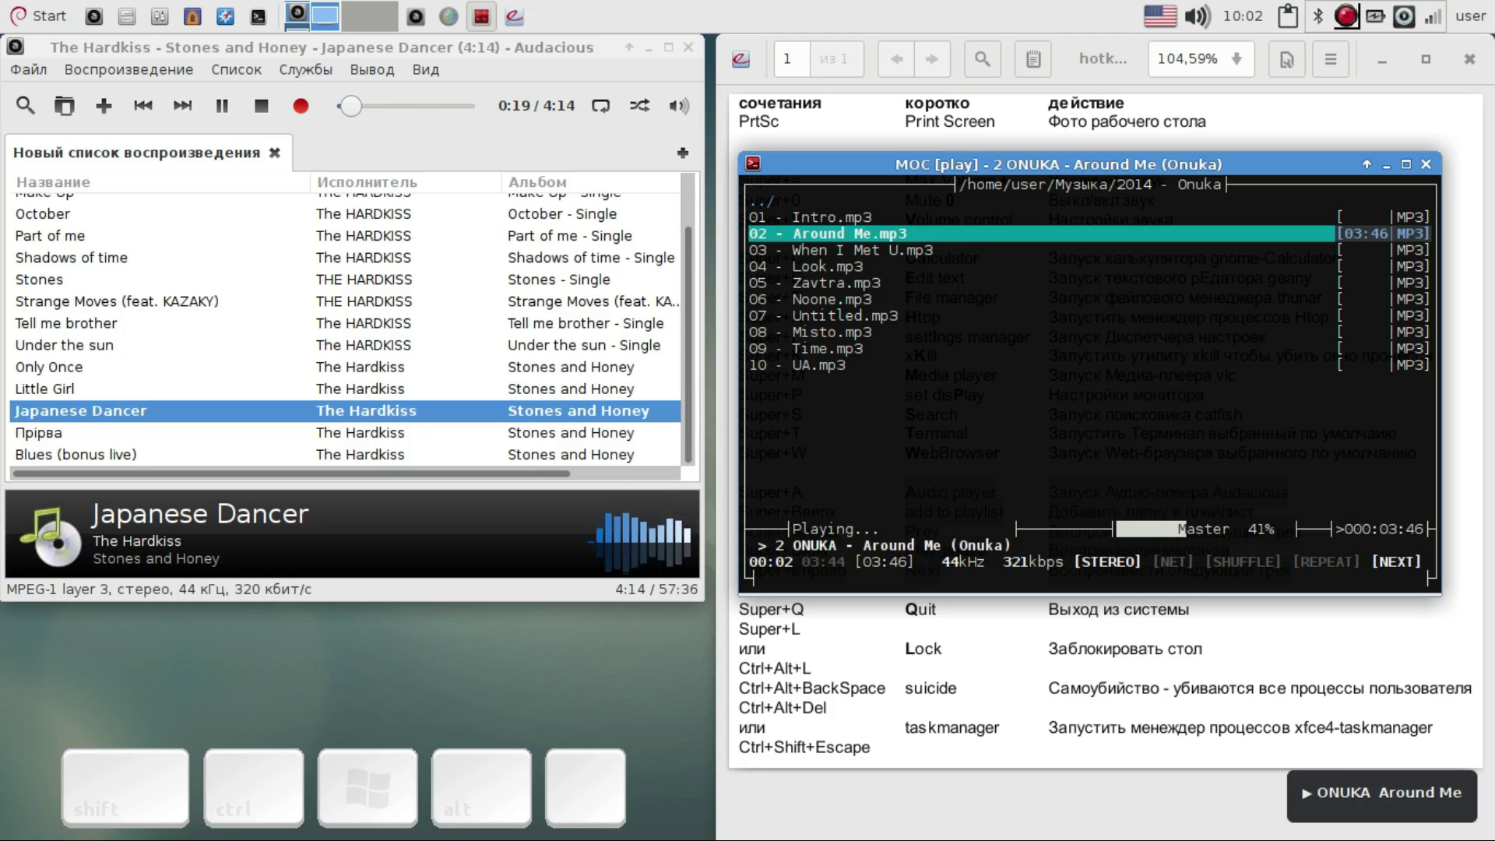
# - Move the MOC window lower, and pause audacious through the play/pause shortcut's player selection
pyautogui.press('super')
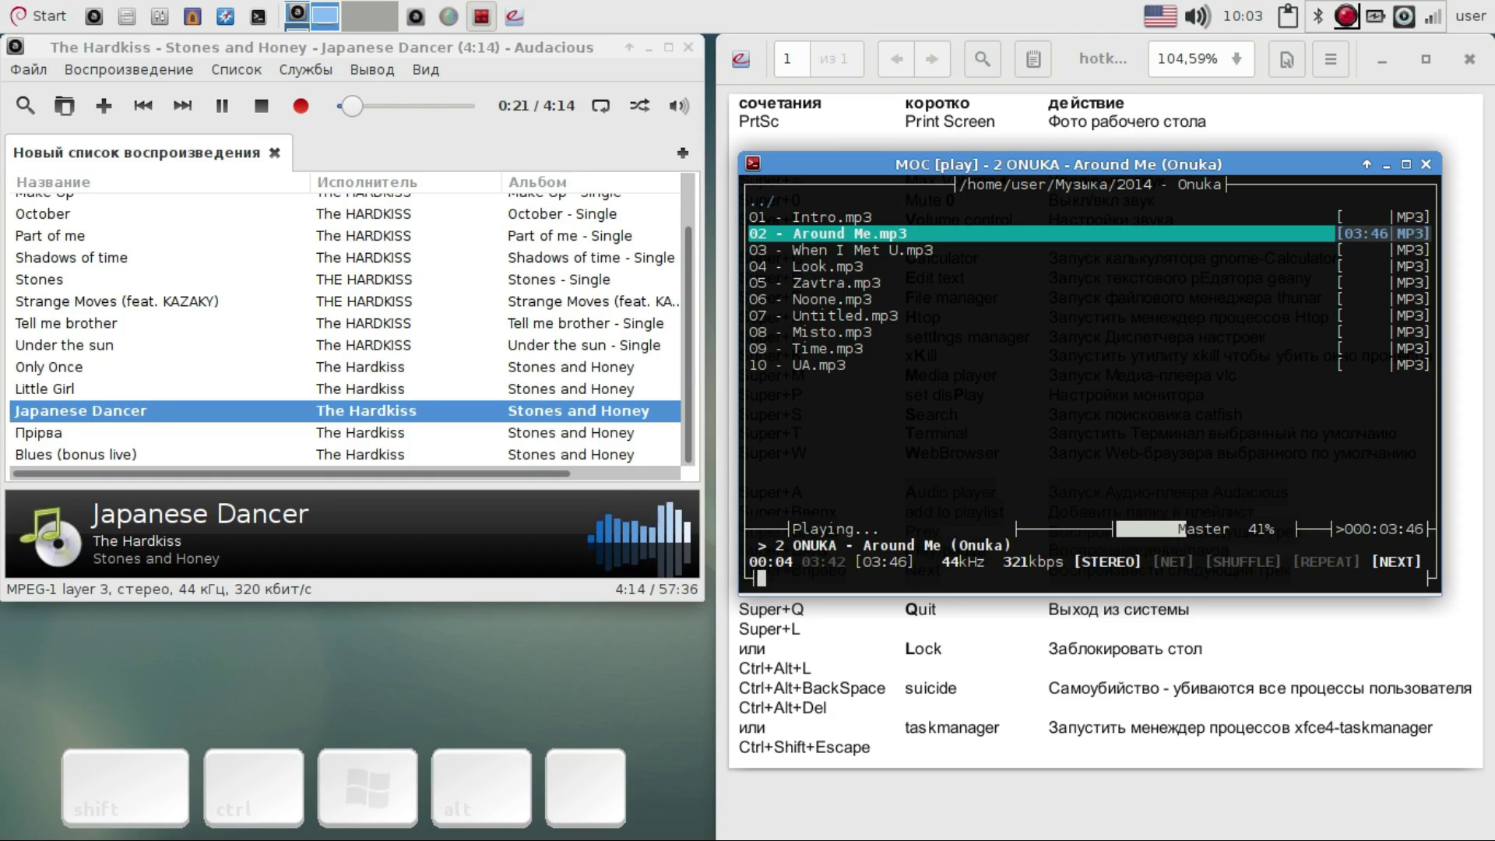
pyautogui.moveTo(1168, 164); pyautogui.dragTo(1162, 327)
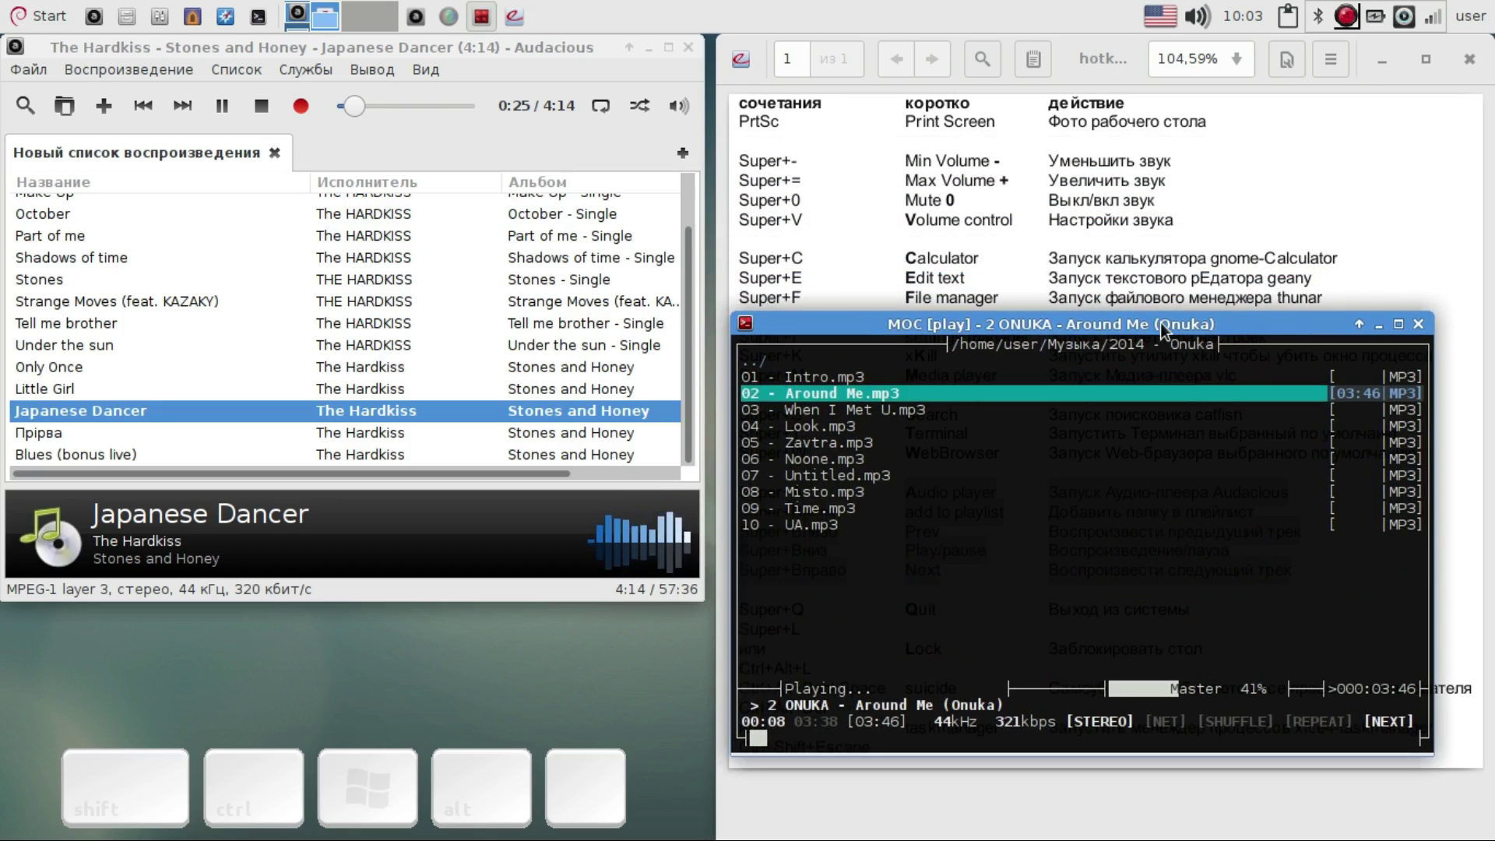
pyautogui.press('super+Down')
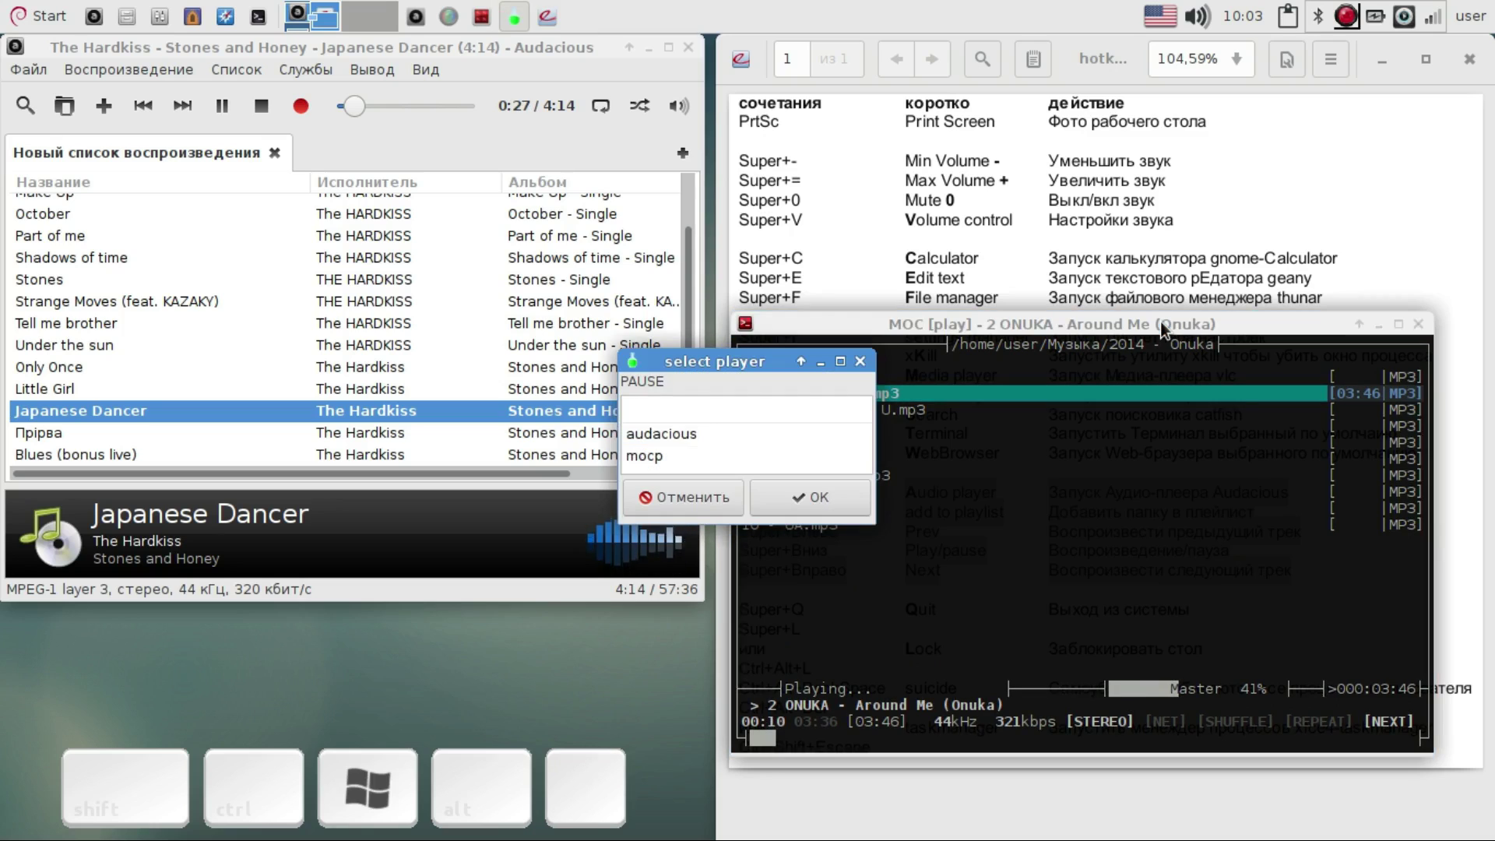
pyautogui.press('Down')
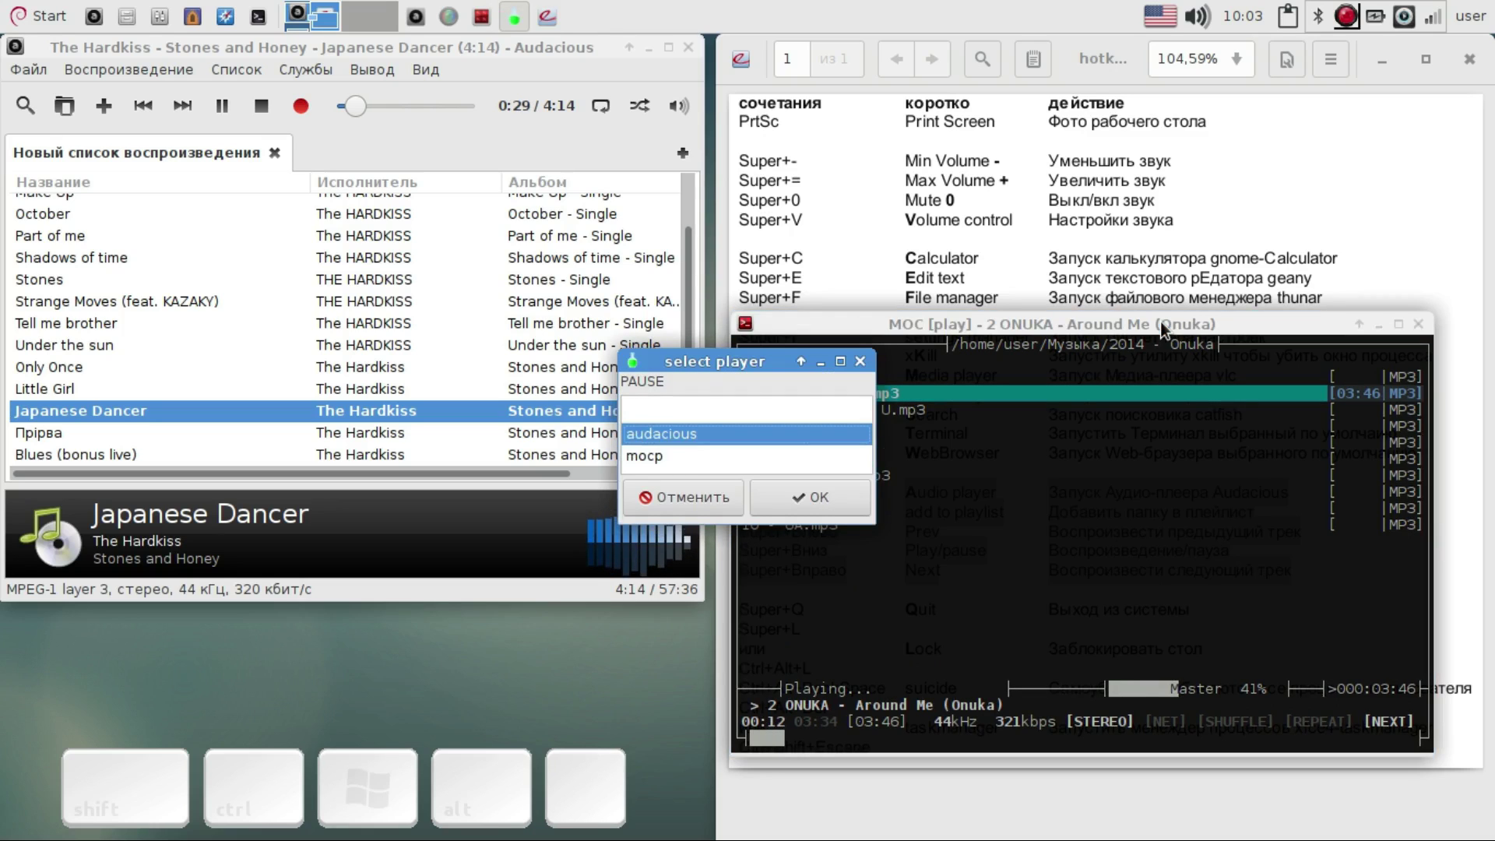
pyautogui.press('Return')
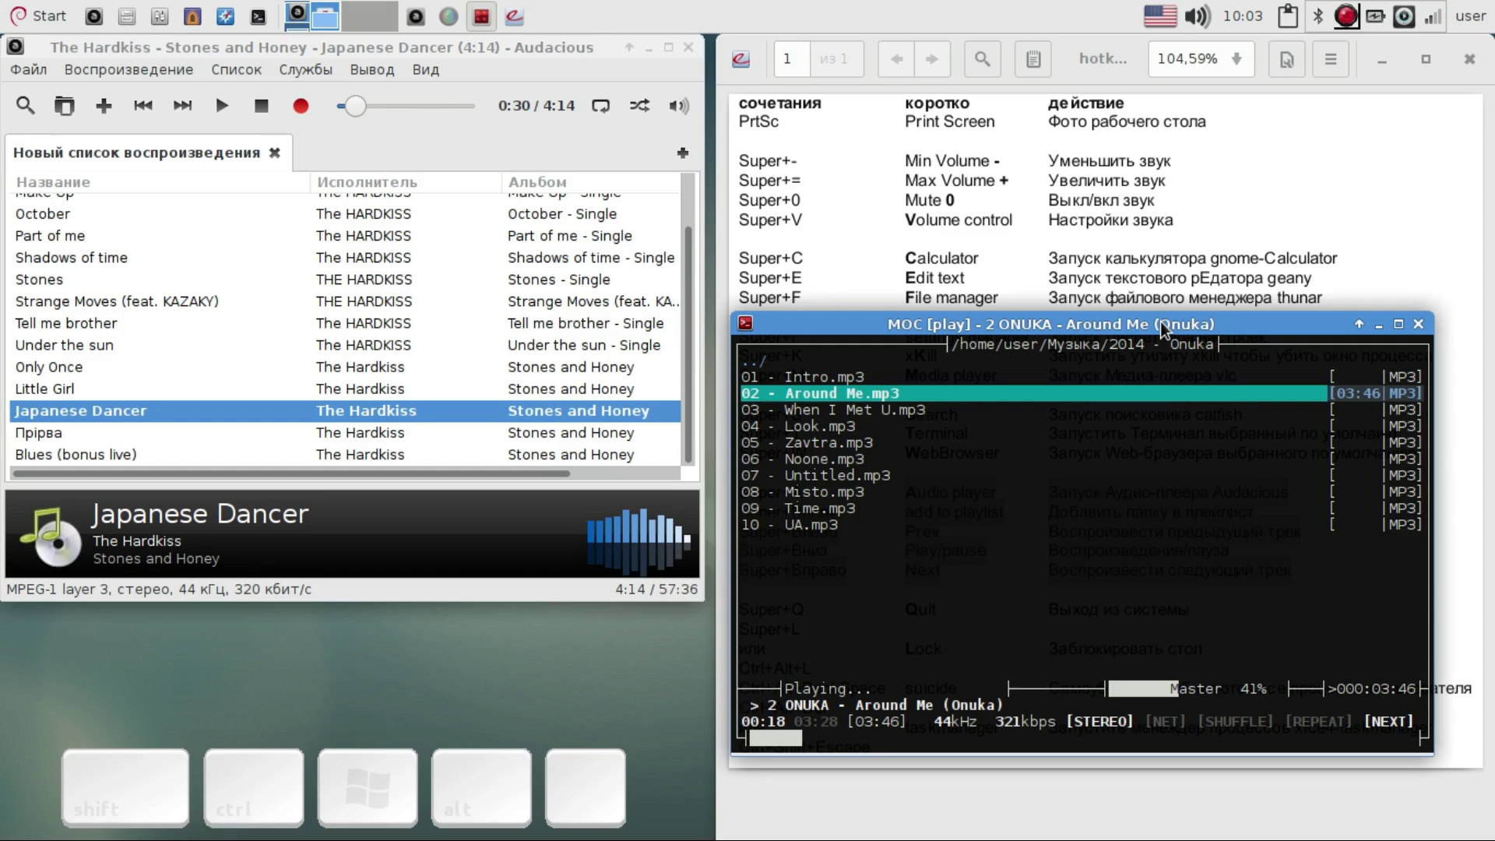
# - Pause mocp and resume audacious through the play/pause shortcut's player selection
pyautogui.press('super')
pyautogui.press('super+Down')
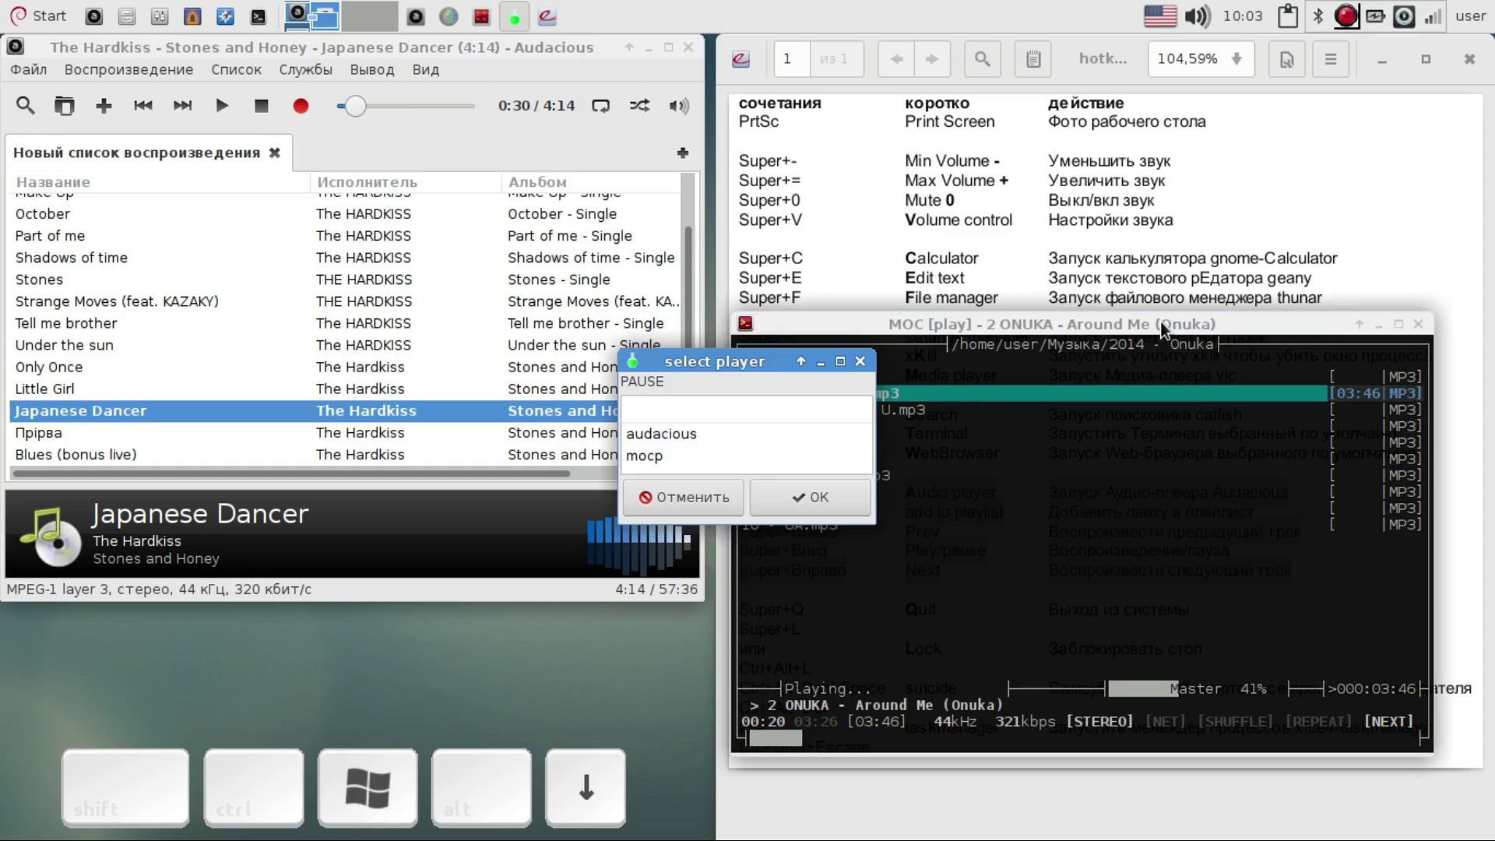
pyautogui.press('Return')
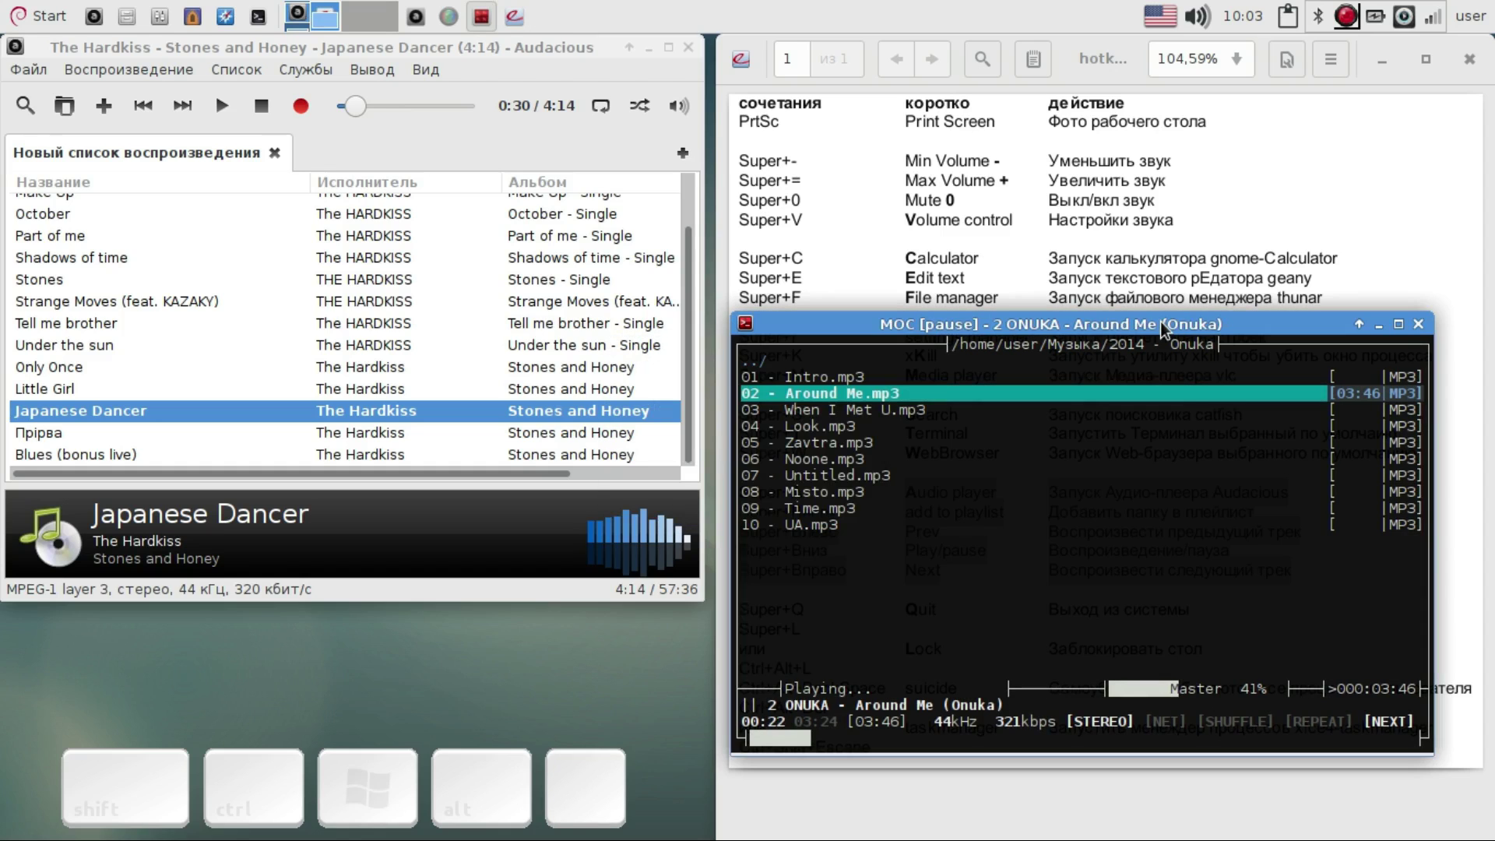
pyautogui.press('super+Down')
pyautogui.press('Down')
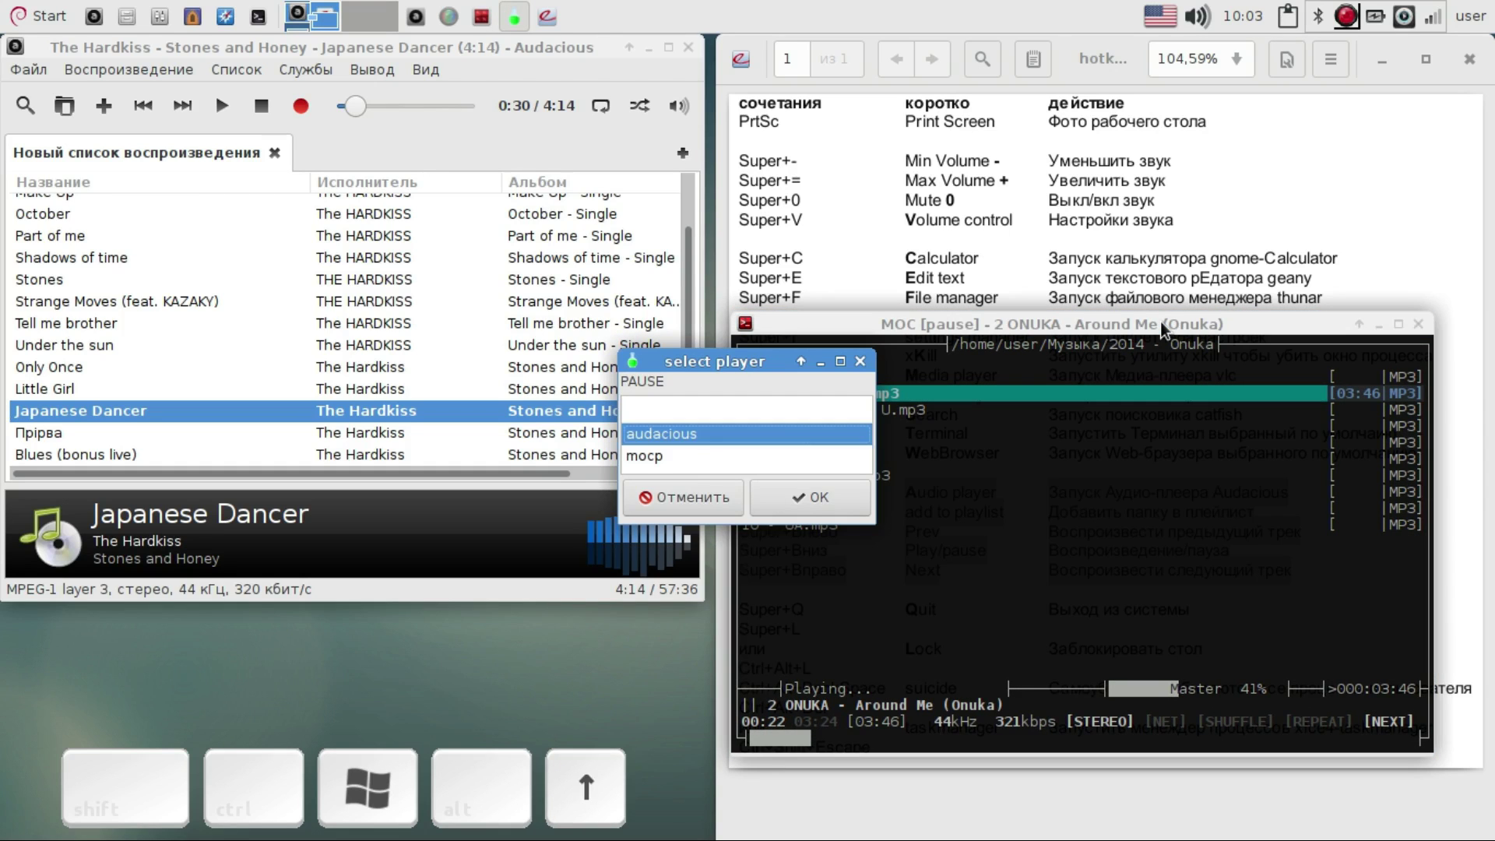
pyautogui.press('Return')
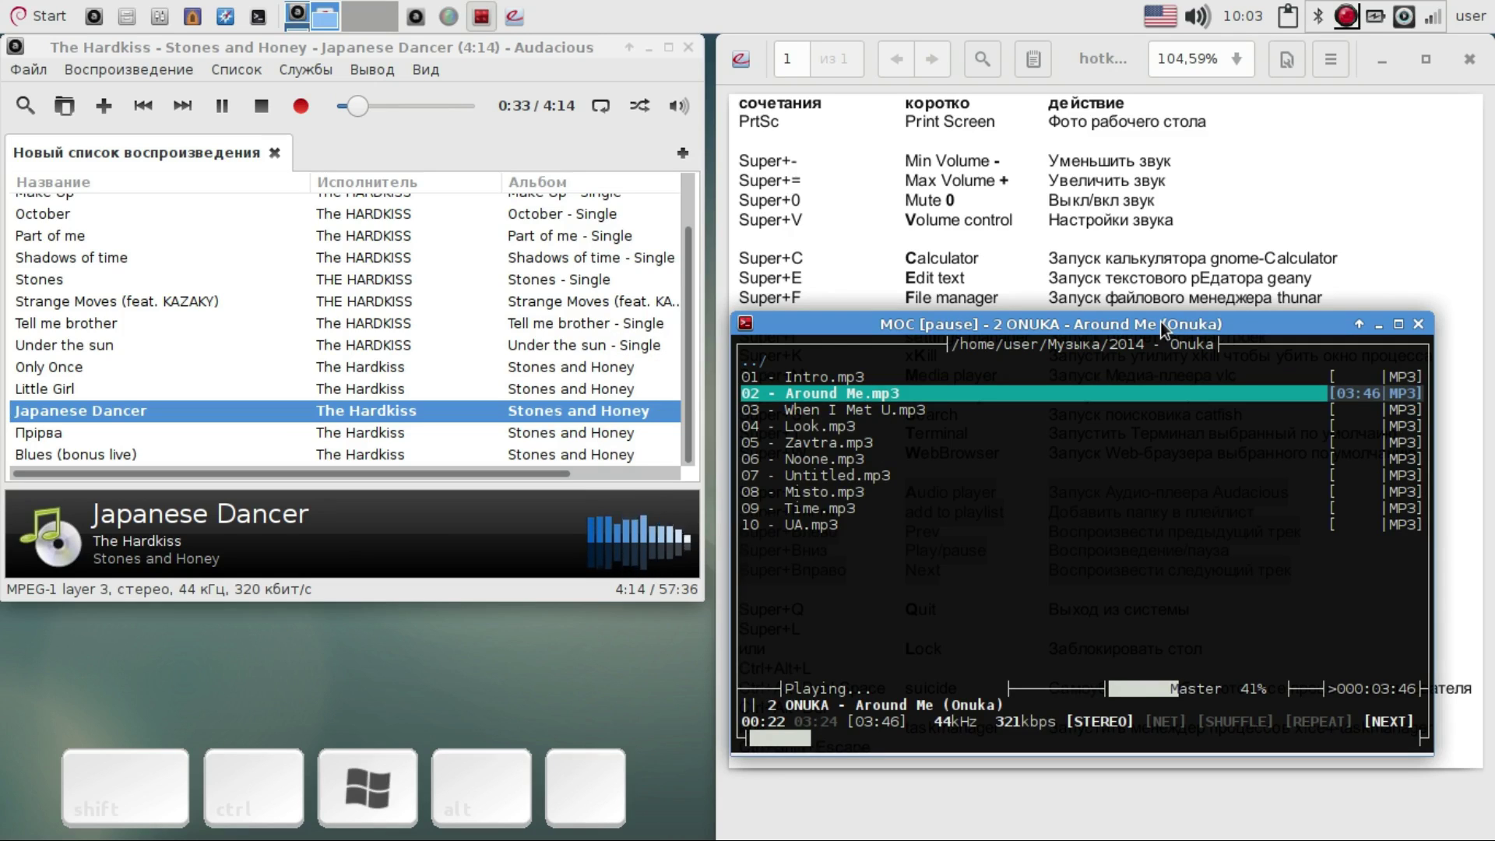
# - Resume mocp playback through the play/pause shortcut's player selection
pyautogui.press('super+Down')
pyautogui.press('Down')
pyautogui.press('Down')
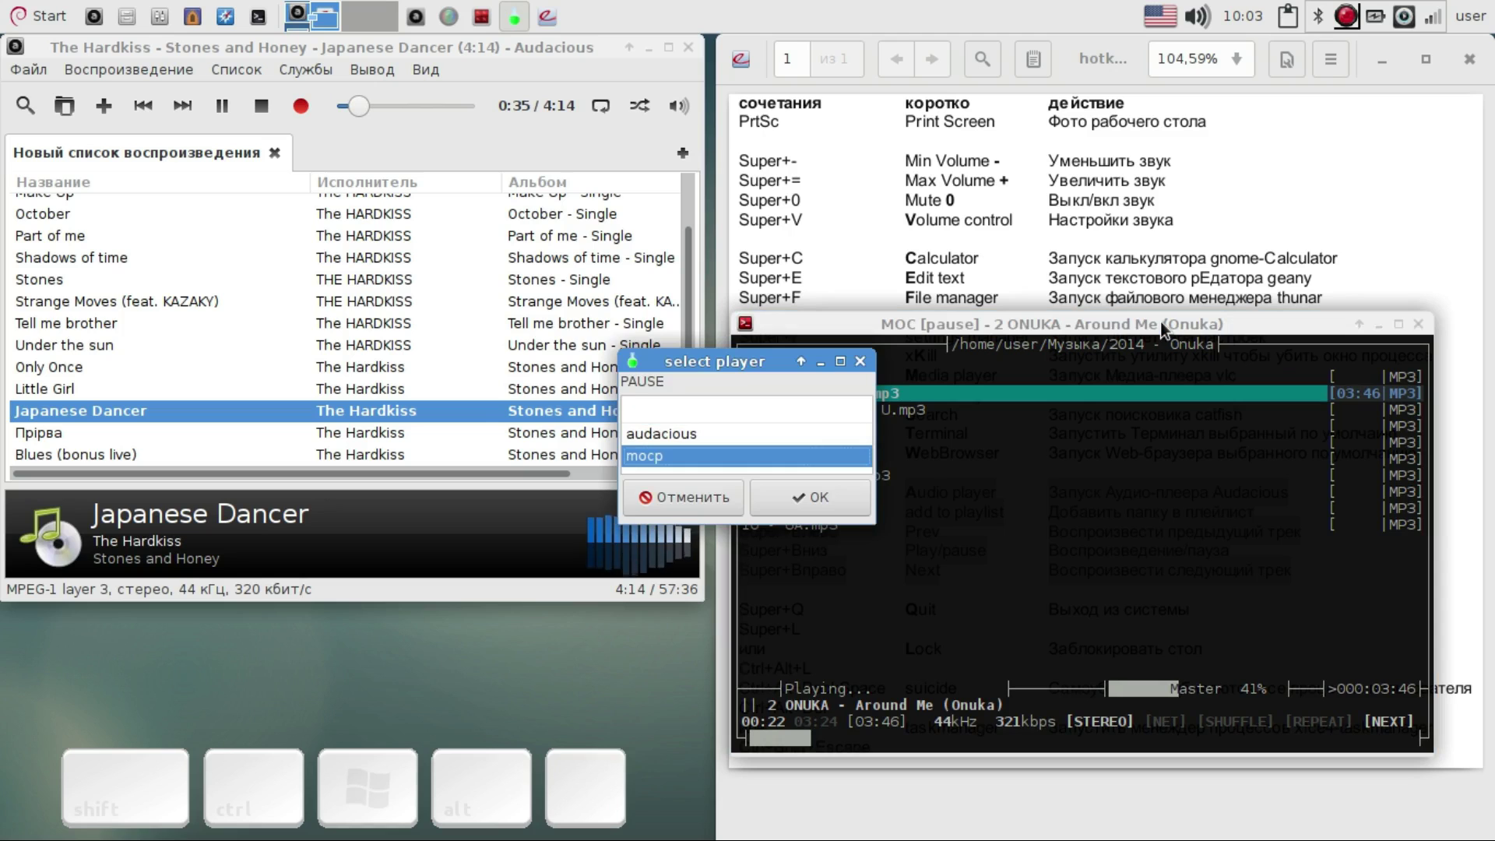
pyautogui.press('Return')
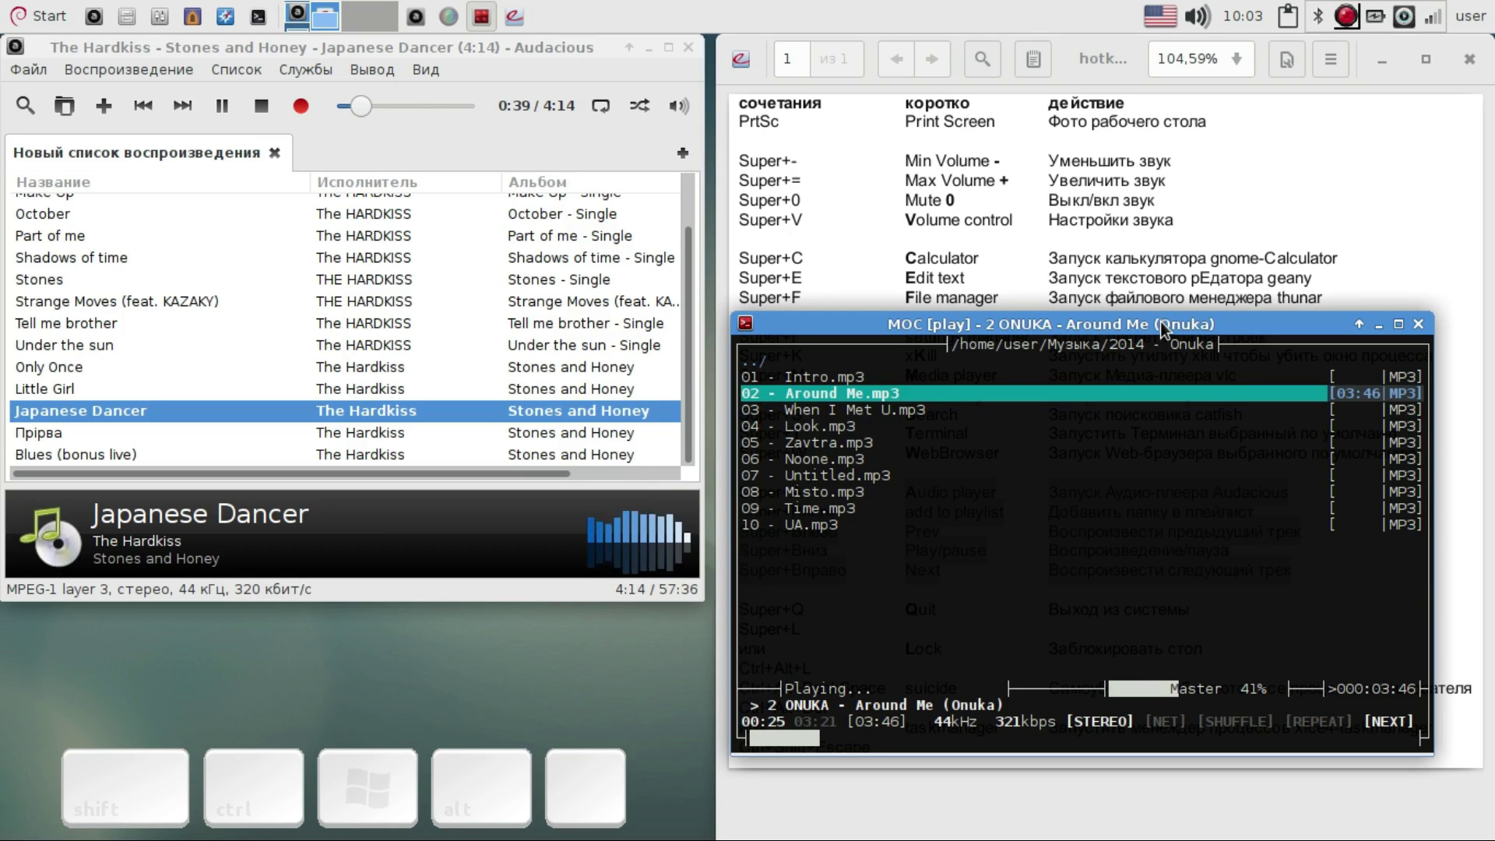
# - Close Audacious, and move the MOC window into the free desktop area beside the hotkey list
pyautogui.hotkey('alt', 'Tab')
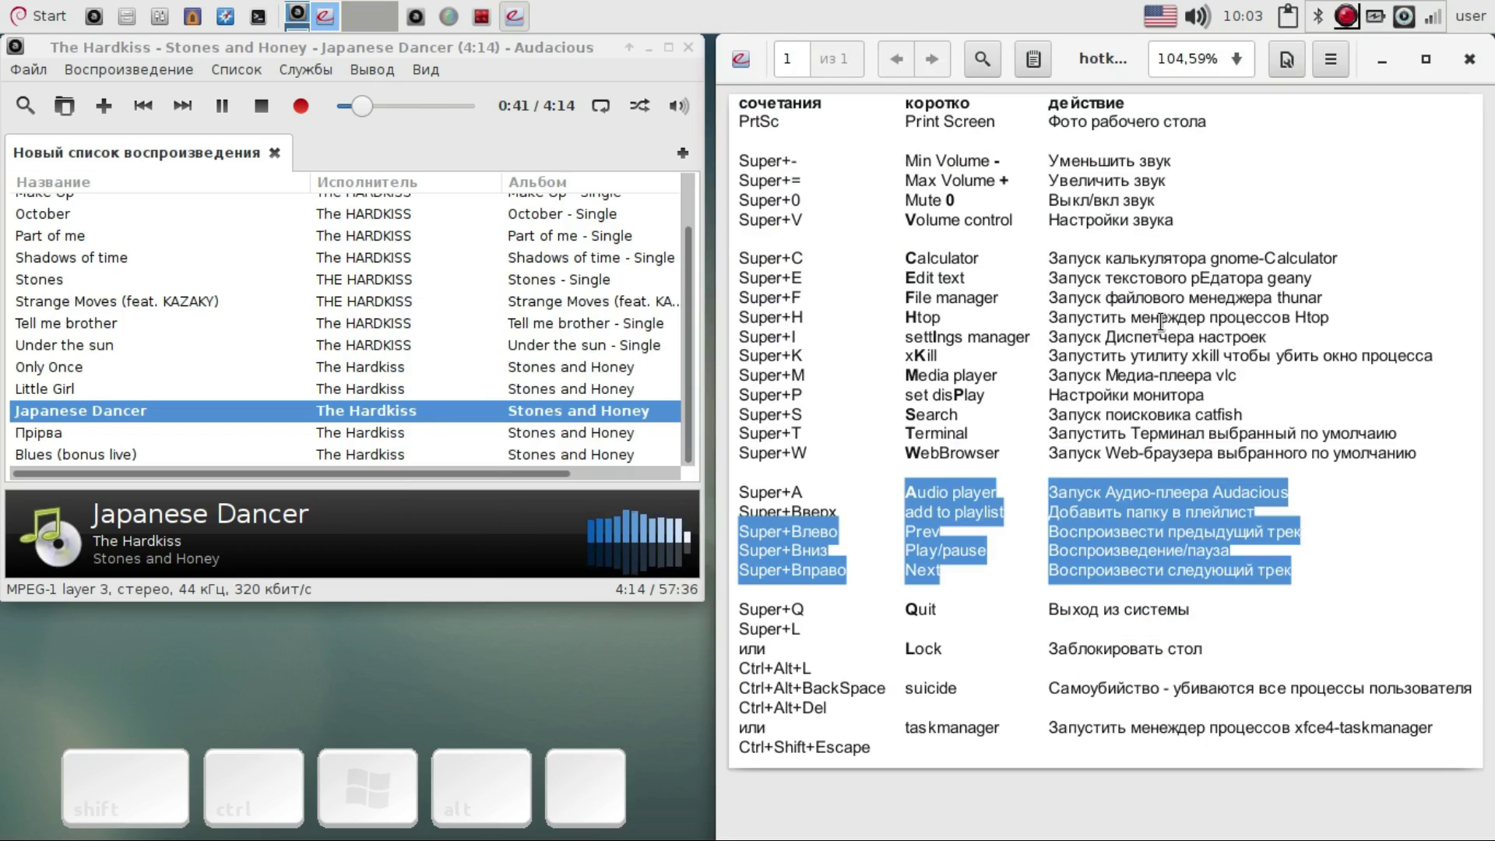
pyautogui.click(619, 49)
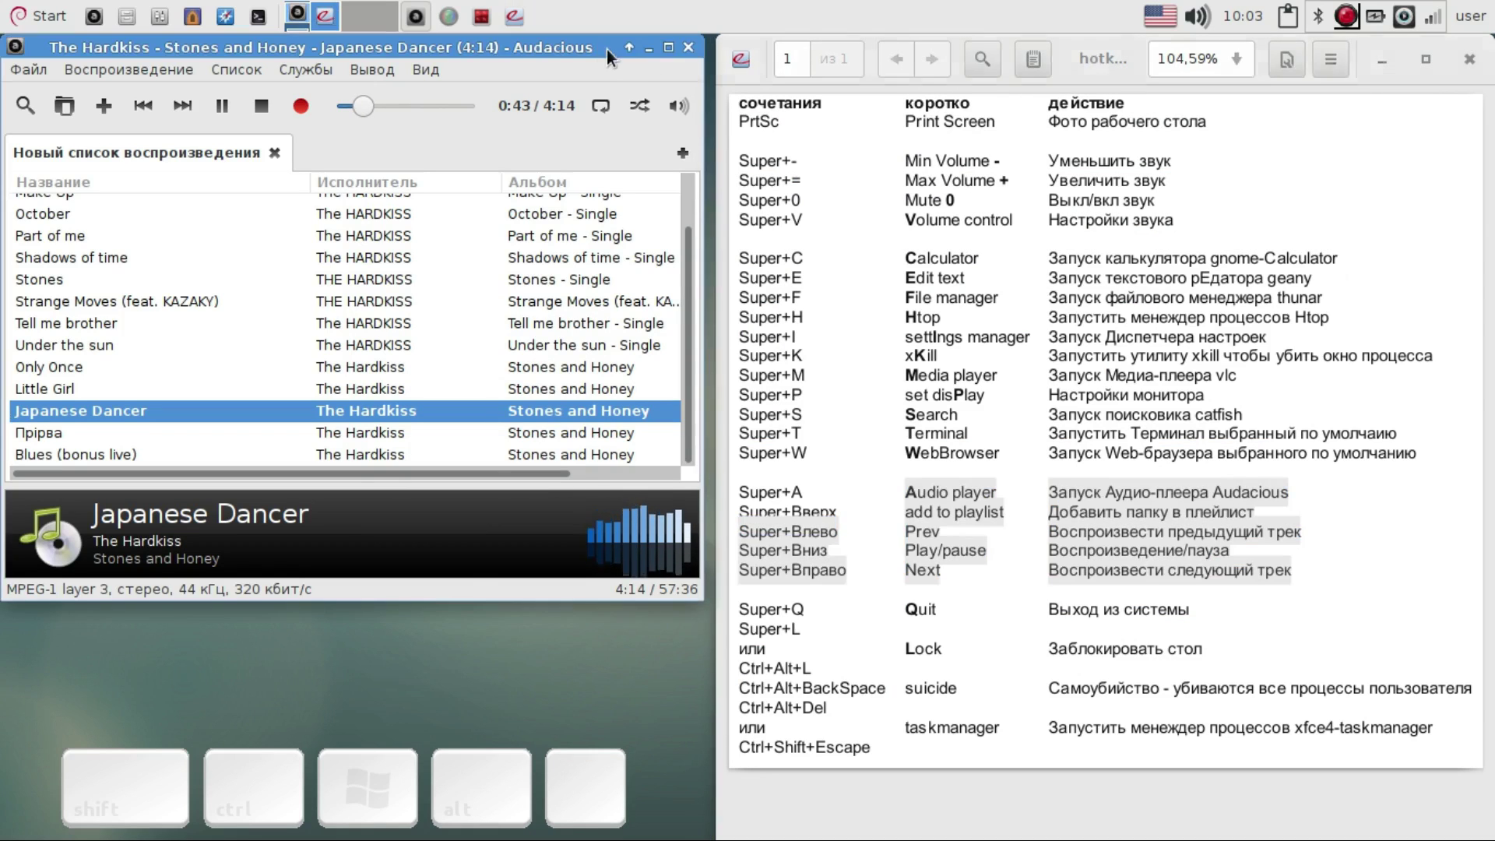
pyautogui.click(688, 48)
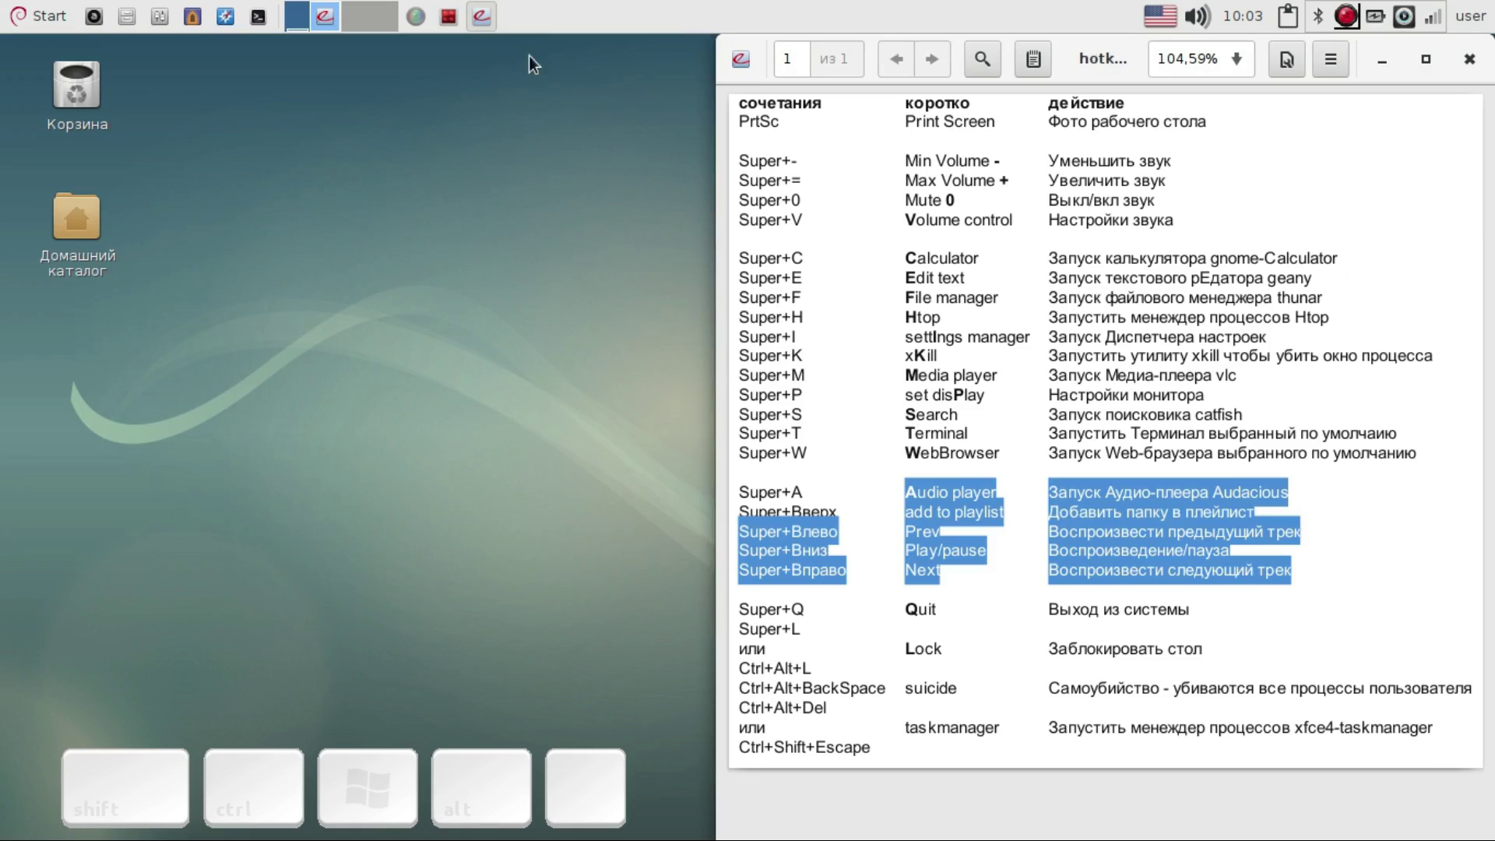
pyautogui.click(448, 18)
pyautogui.moveTo(1007, 308); pyautogui.dragTo(305, 49)
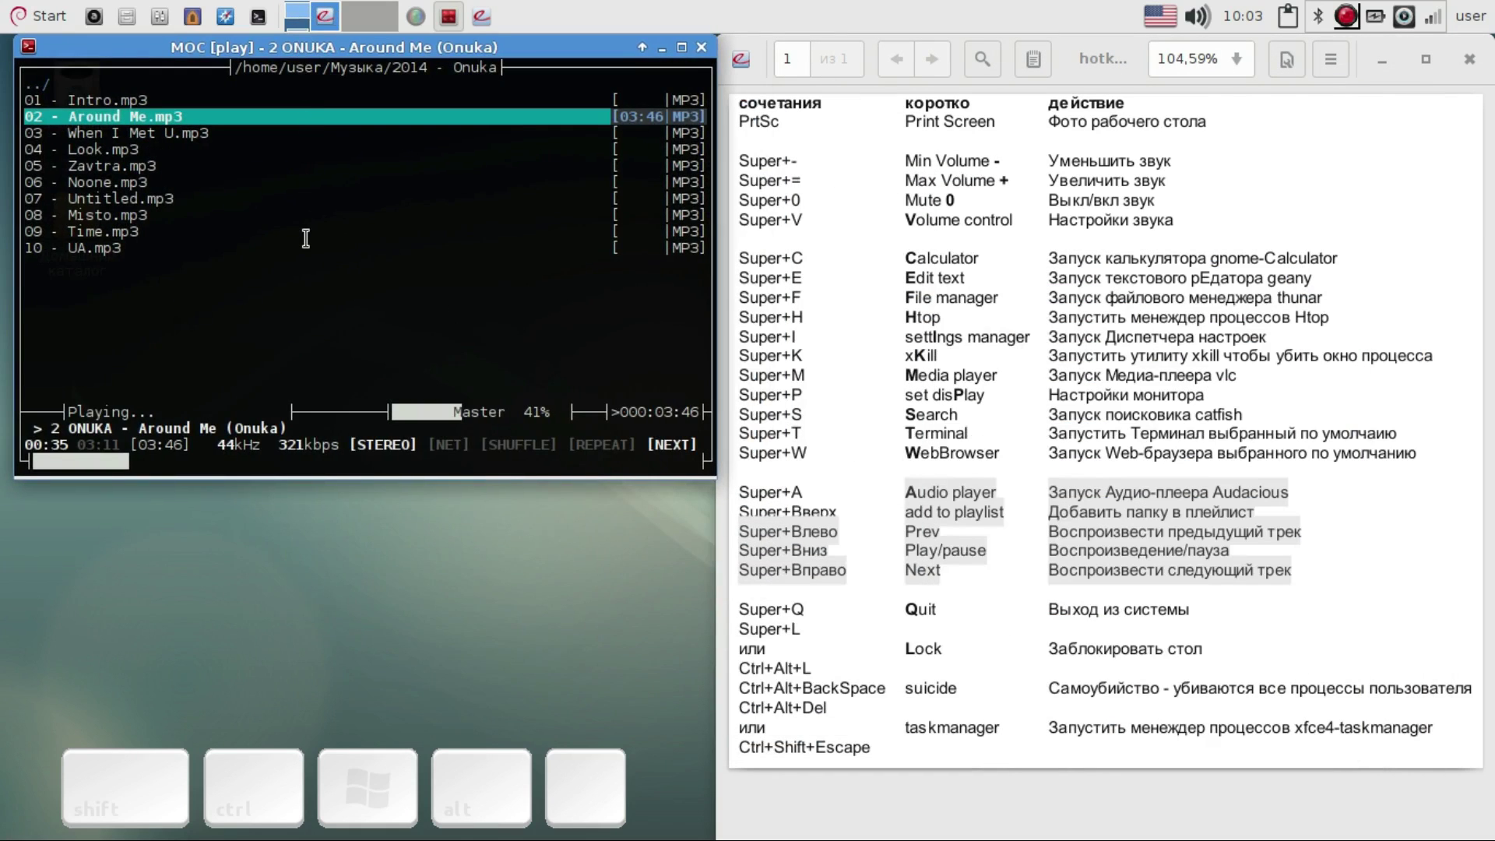
# - Skip forward in MOC from Around Me to 06 - Noone.mp3 with the next-track shortcut
pyautogui.press('super')
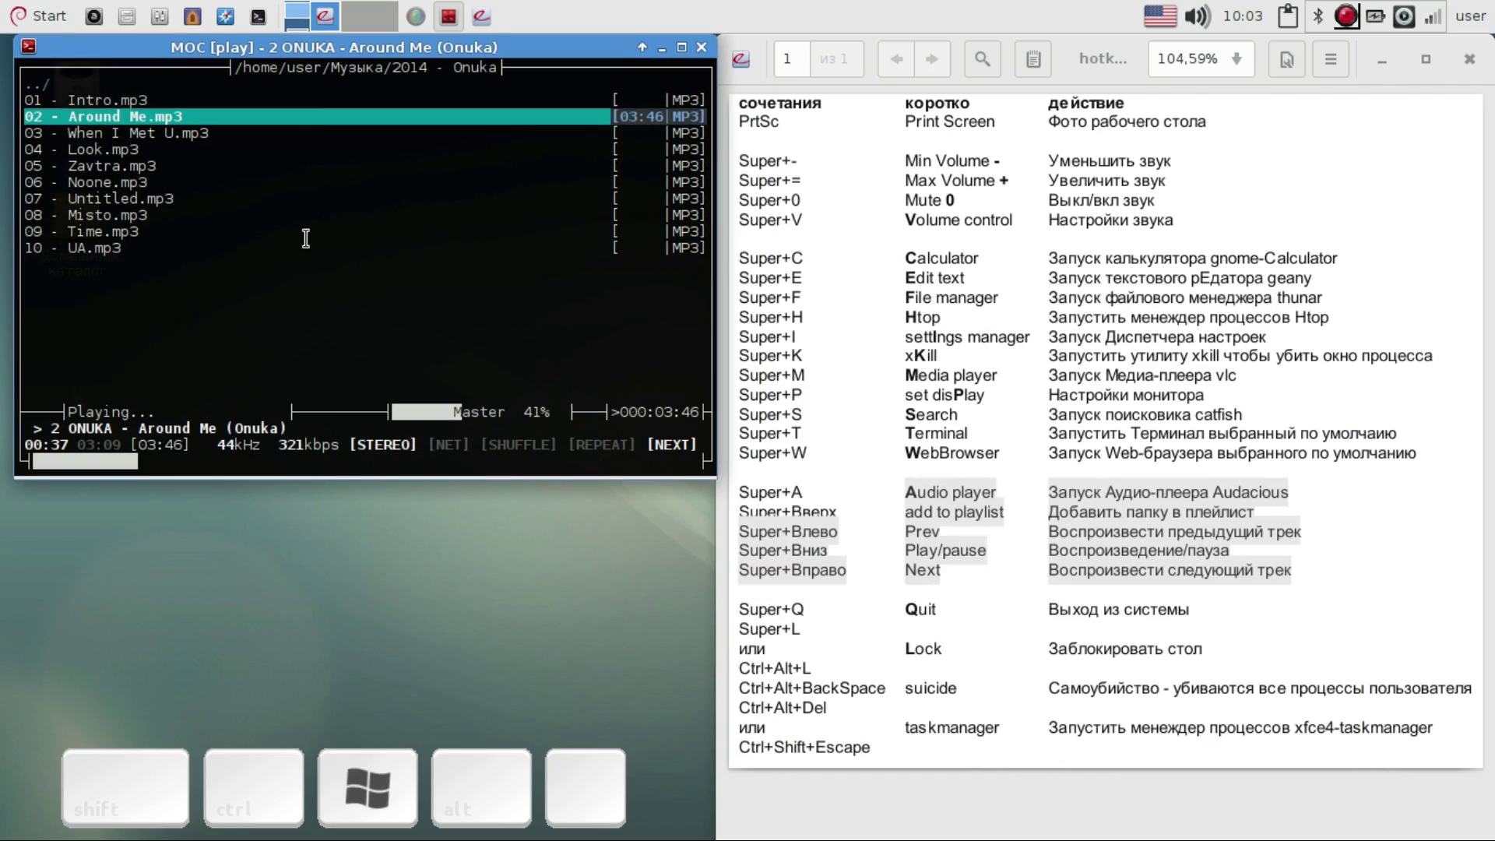
pyautogui.press('super+Right')
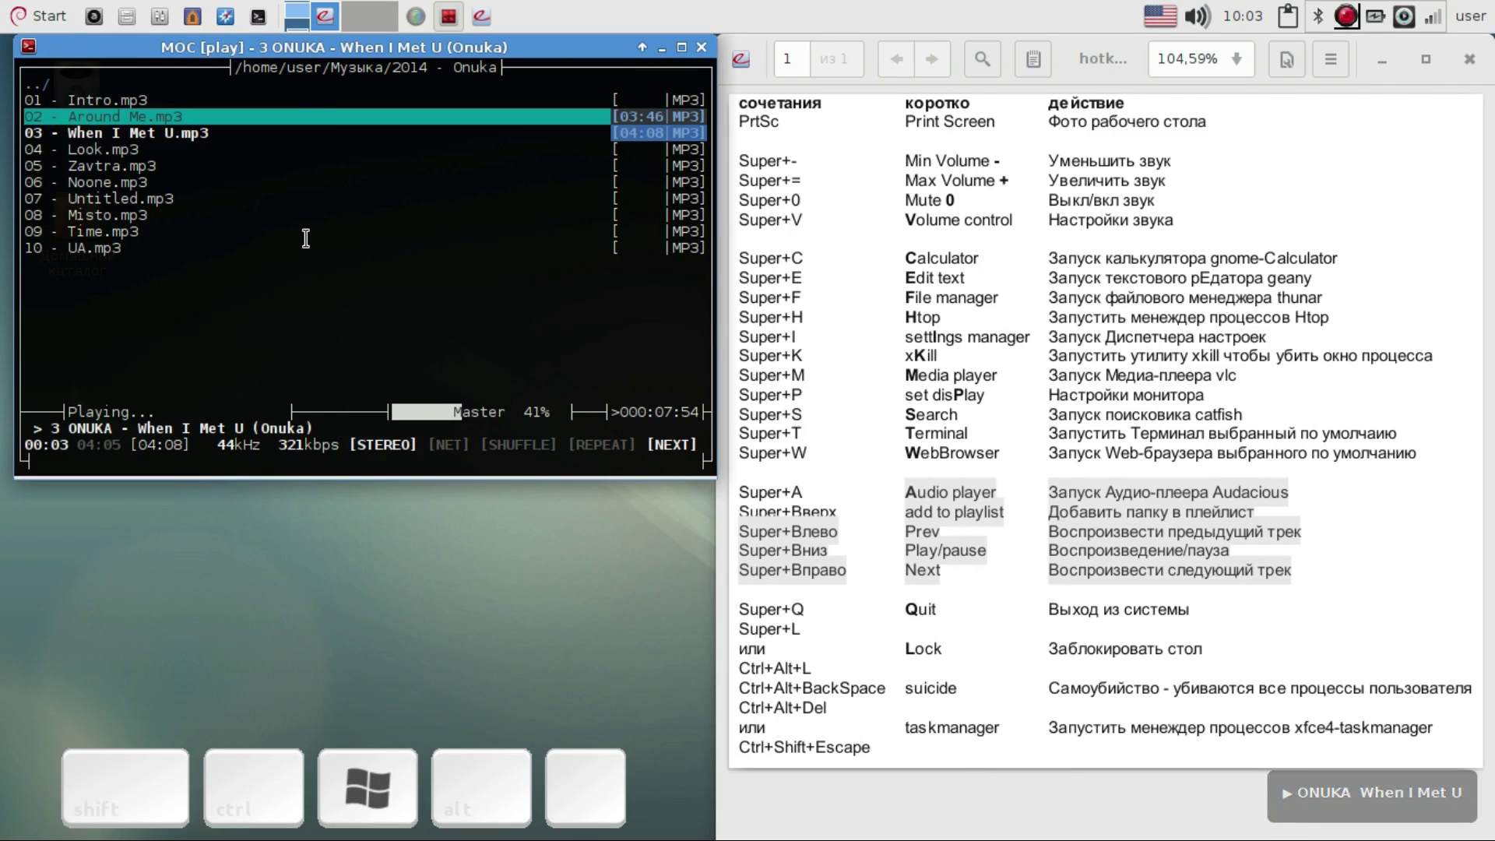
pyautogui.press('super+Right')
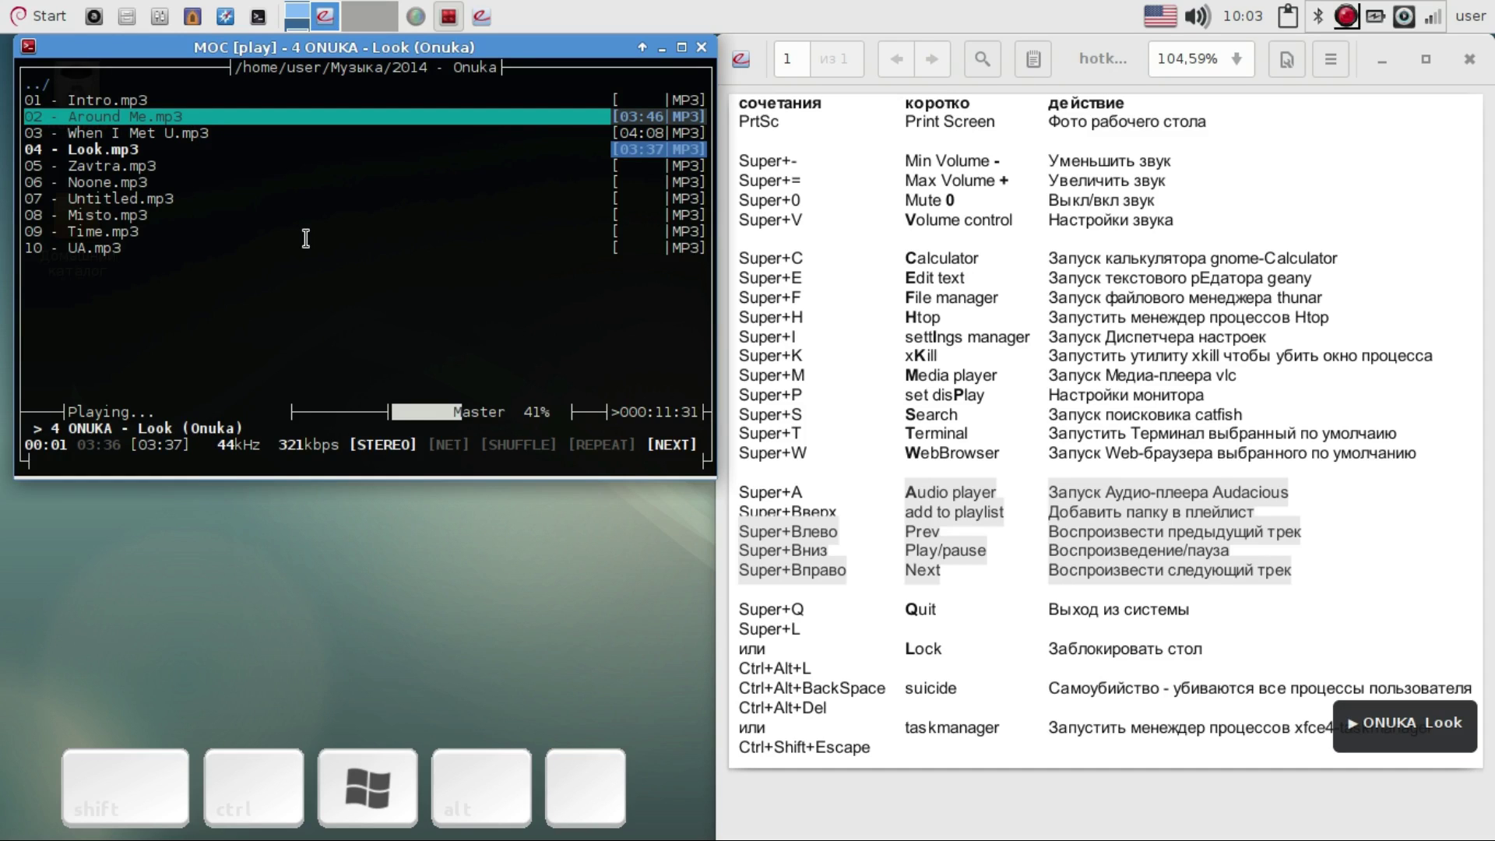
pyautogui.press('super+Right')
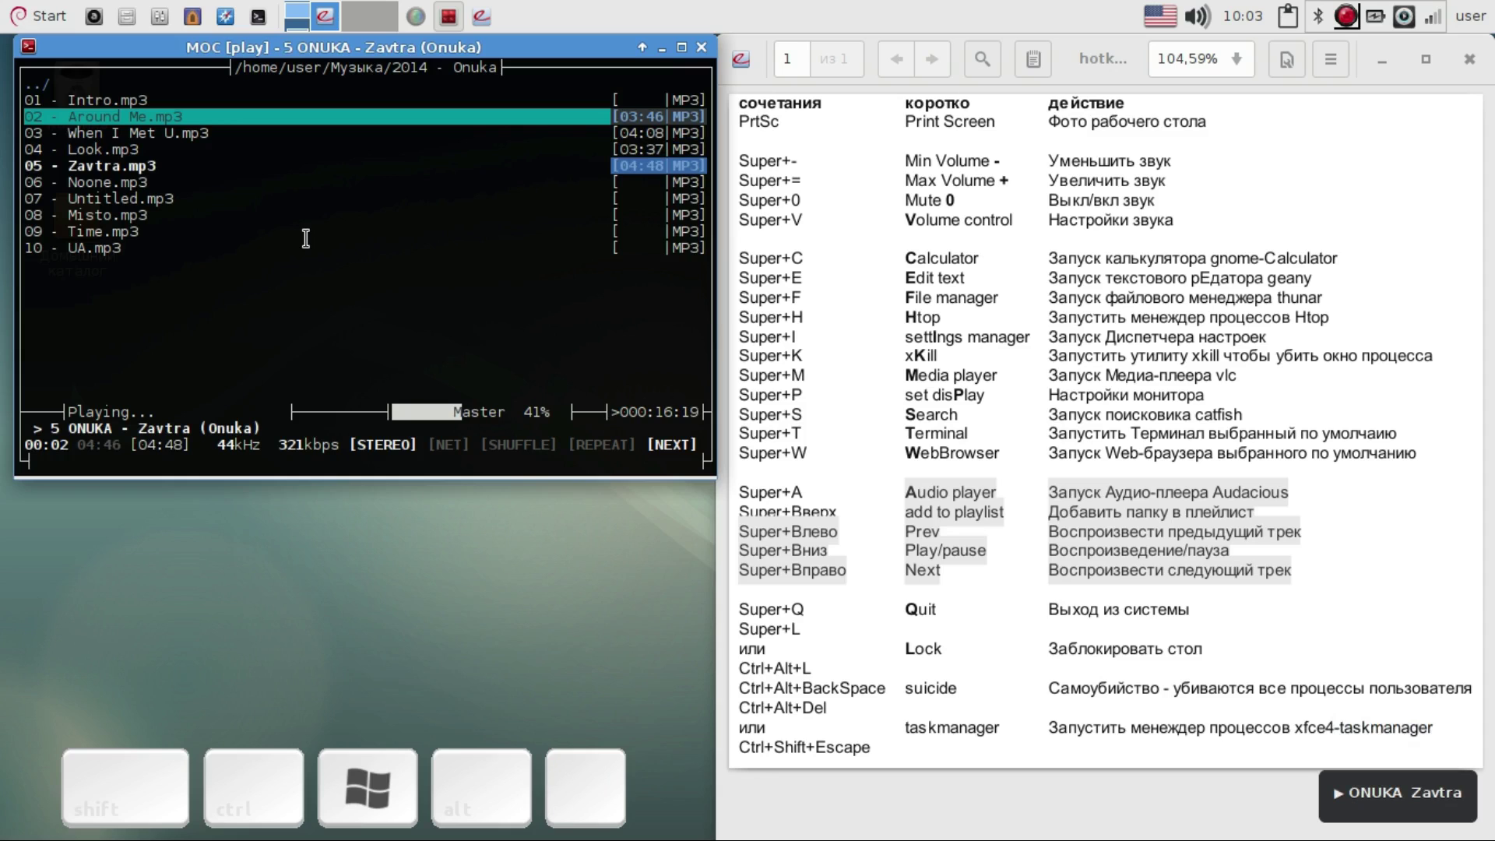
pyautogui.press('super+Right')
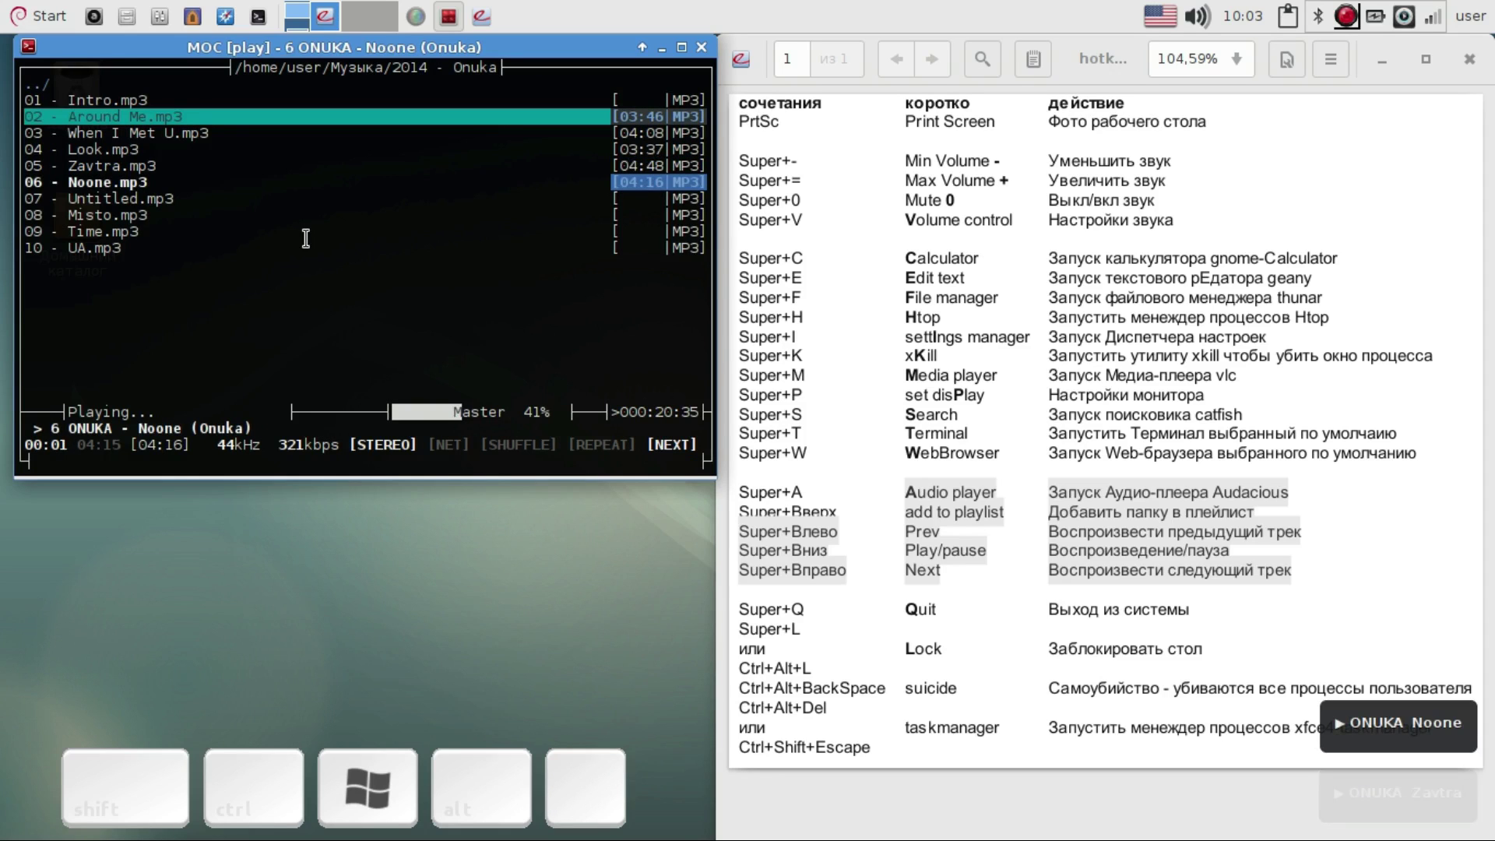
# - Try the raise, lower and mute volume shortcuts, and set the volume to 47%
pyautogui.press('super+equal')
pyautogui.press('super+minus')
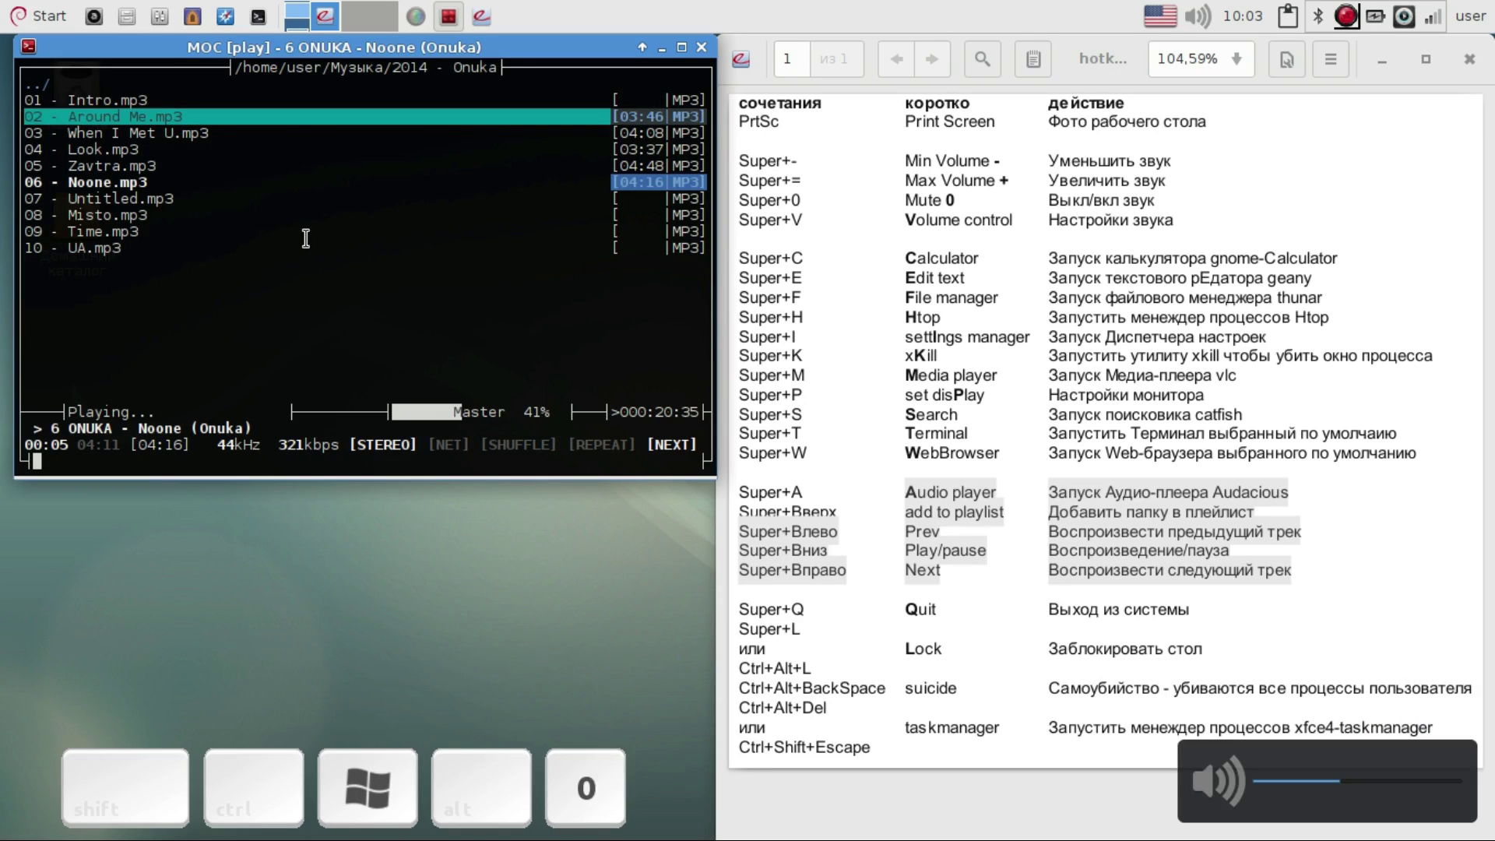
pyautogui.press('super+equal')
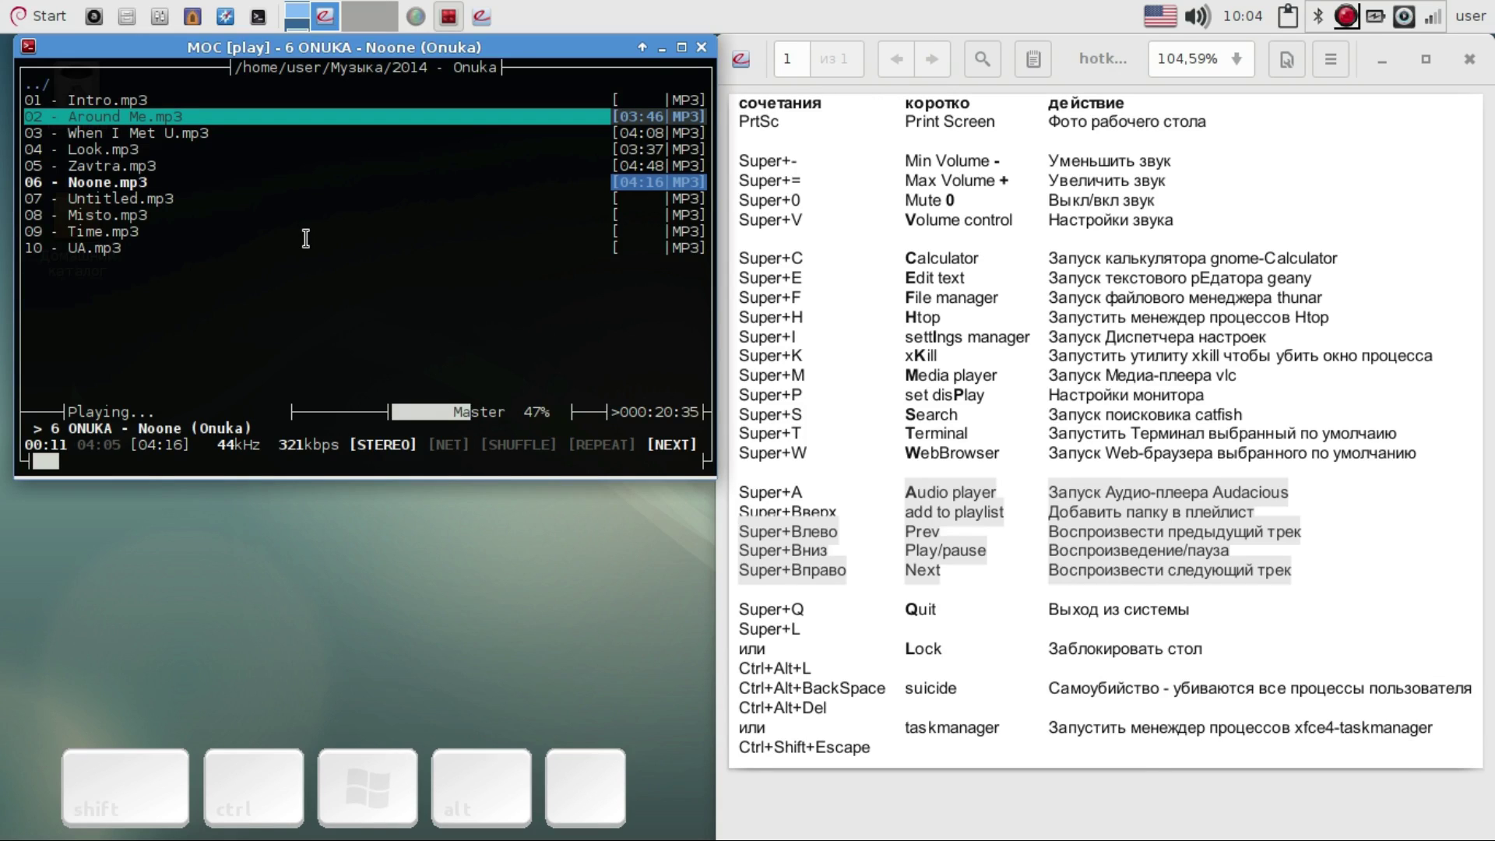
# - Pause and resume Noone in MOC, and skip forward to 08 - Misto.mp3 with the playback shortcuts
pyautogui.press('super+Down')
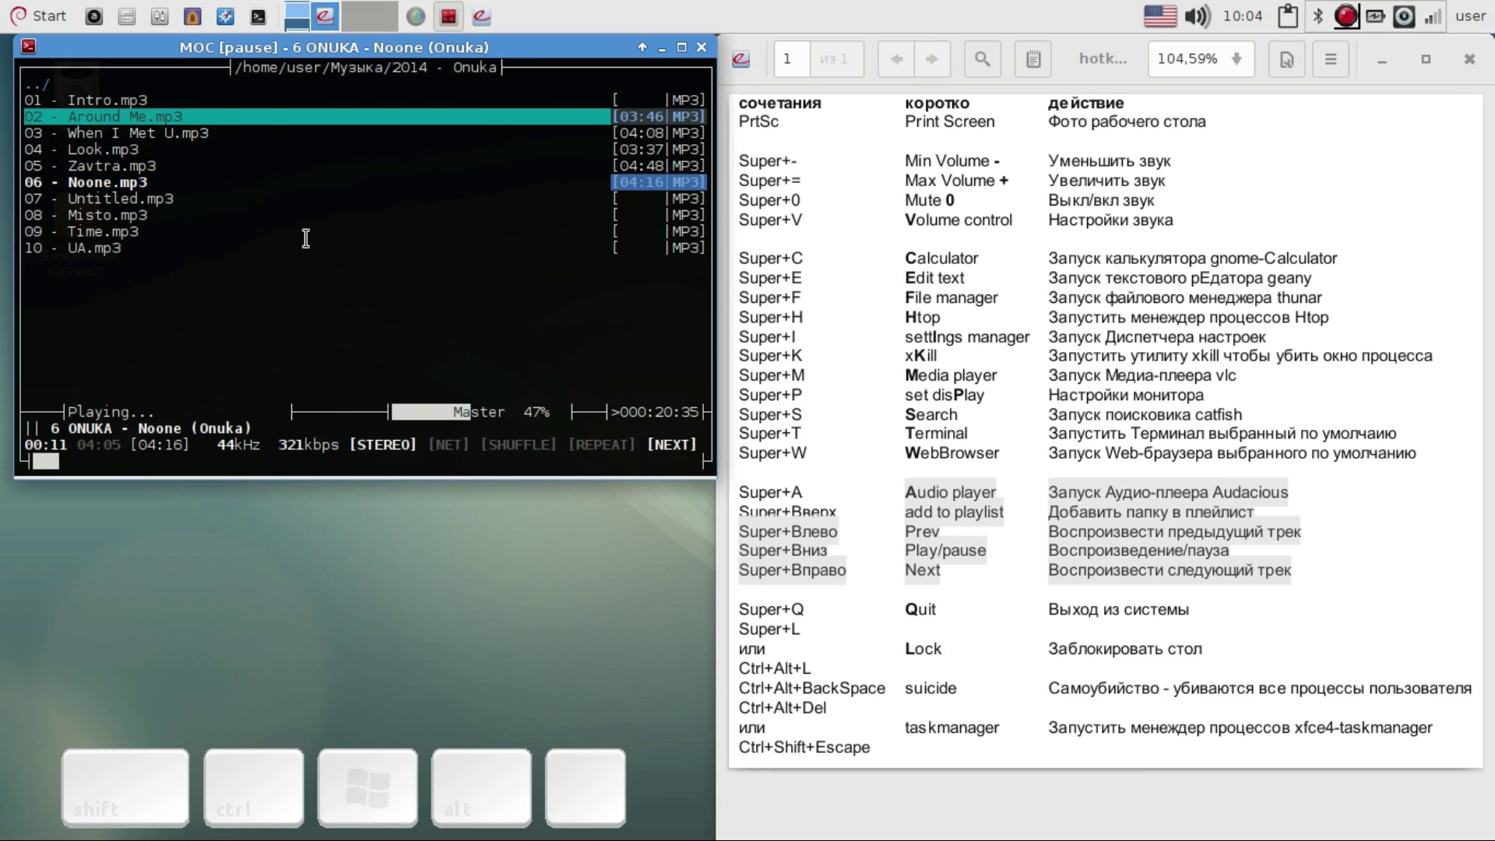
pyautogui.press('super+Down')
pyautogui.press('super+Right')
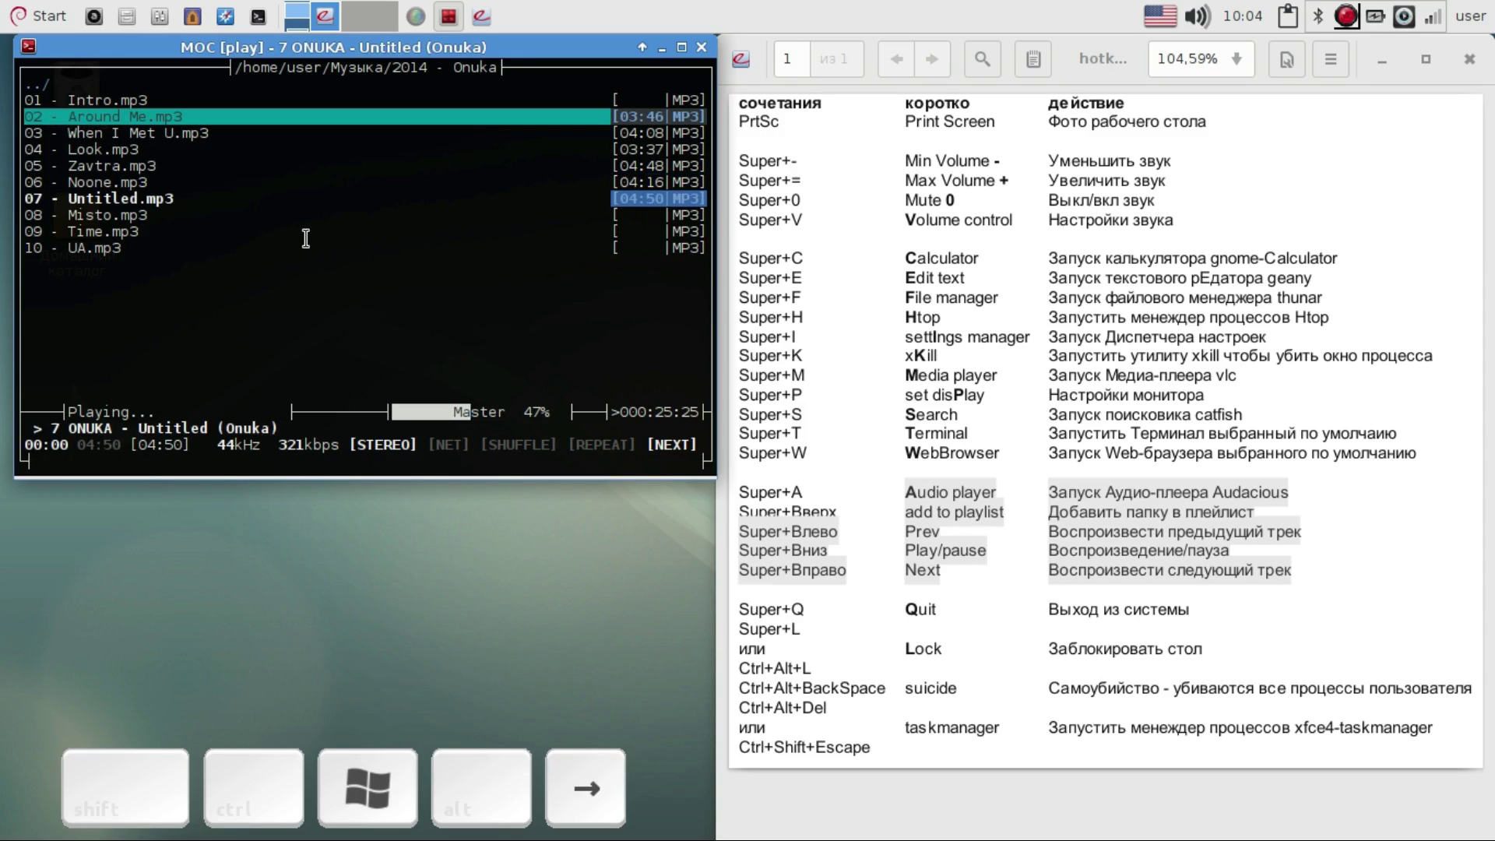
pyautogui.press('super+Right')
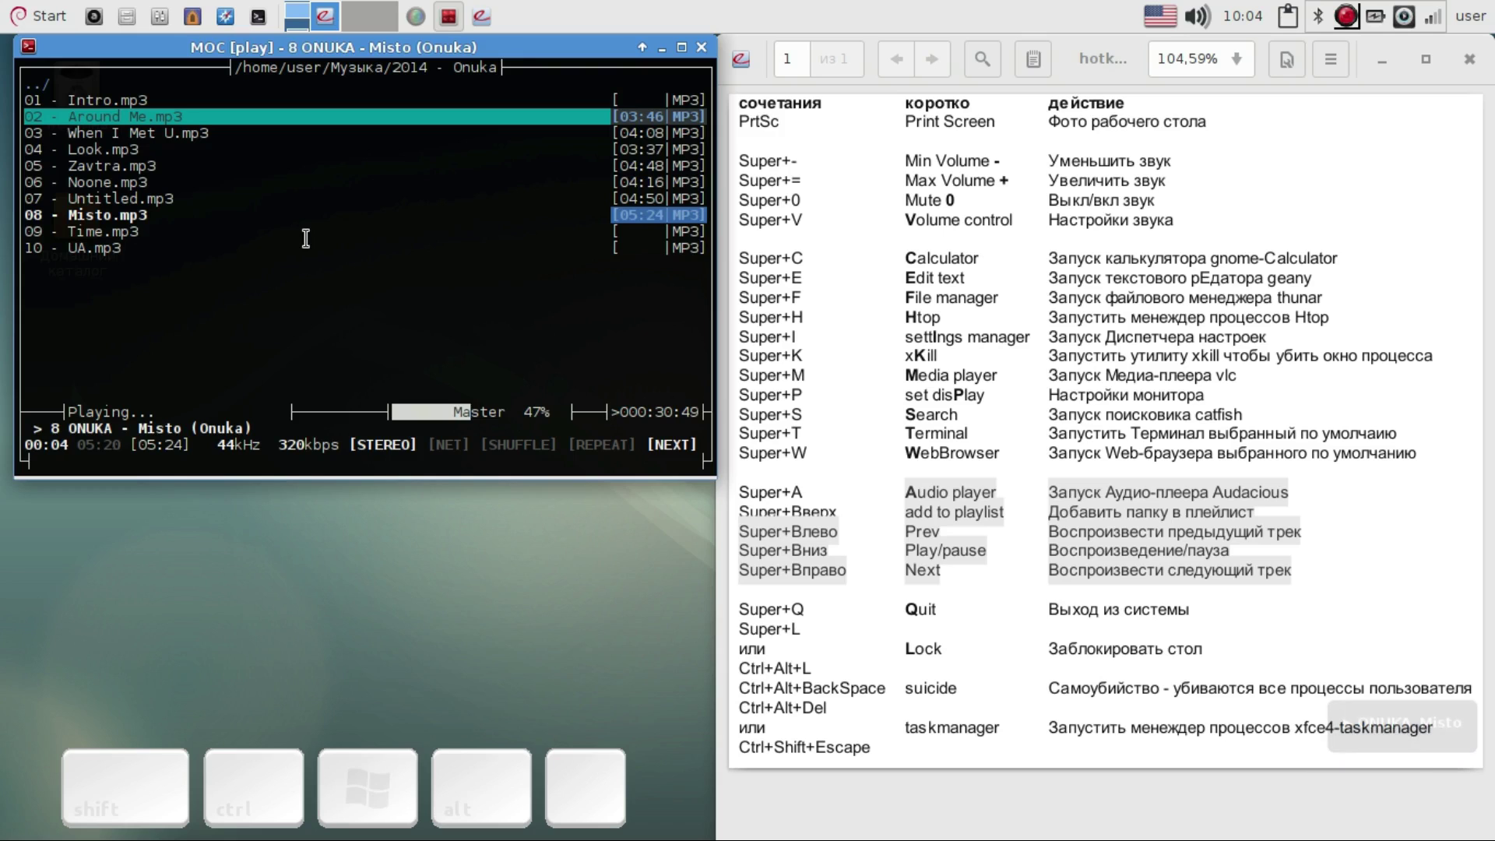
# - Raise the volume to 62% with its shortcut, and close the MOC window while Misto keeps playing
pyautogui.press('super+equal')
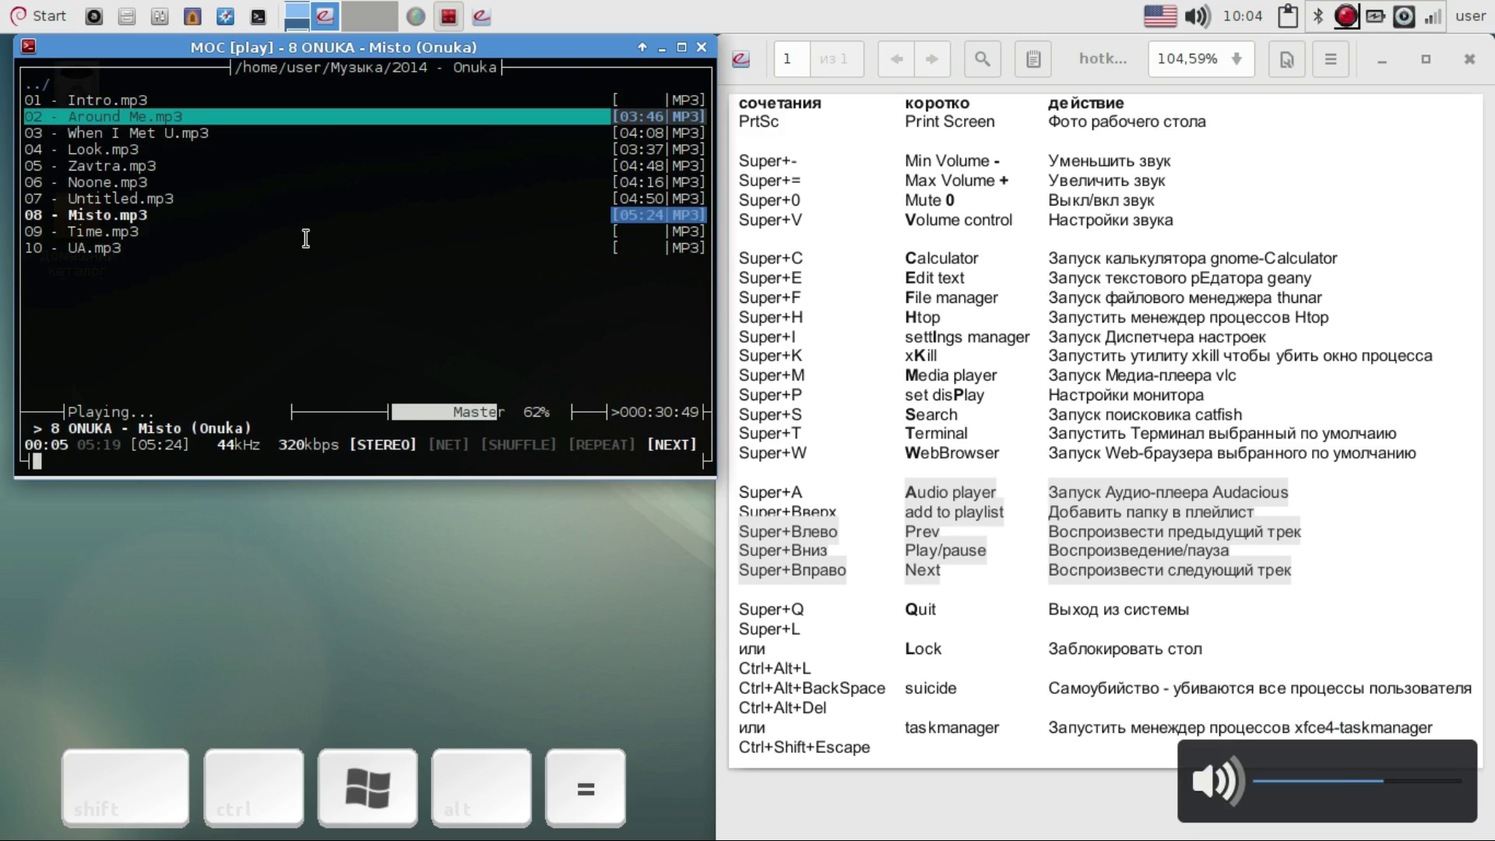
pyautogui.click(701, 48)
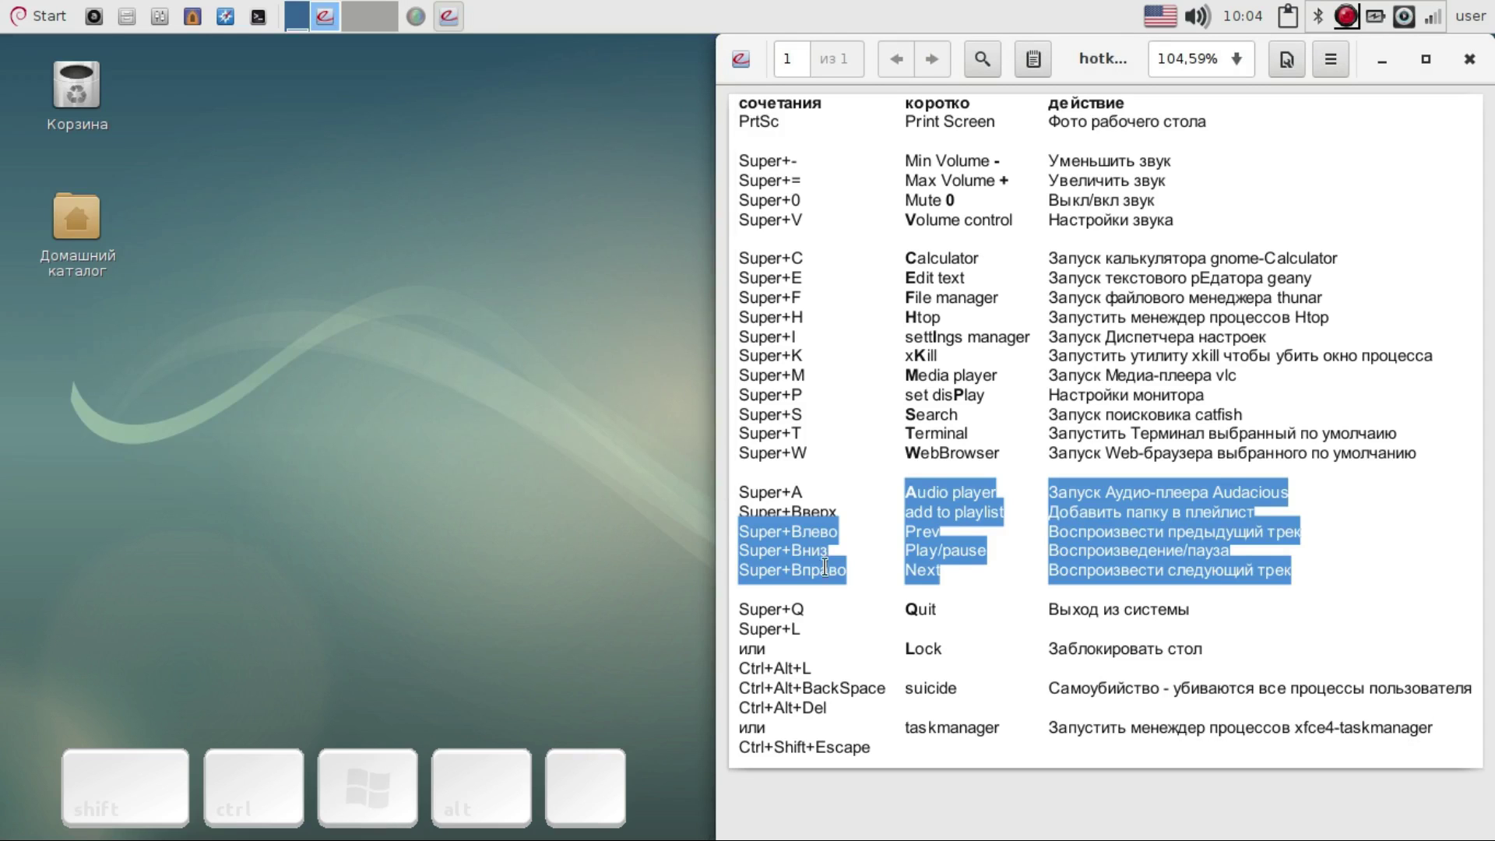
pyautogui.click(895, 609)
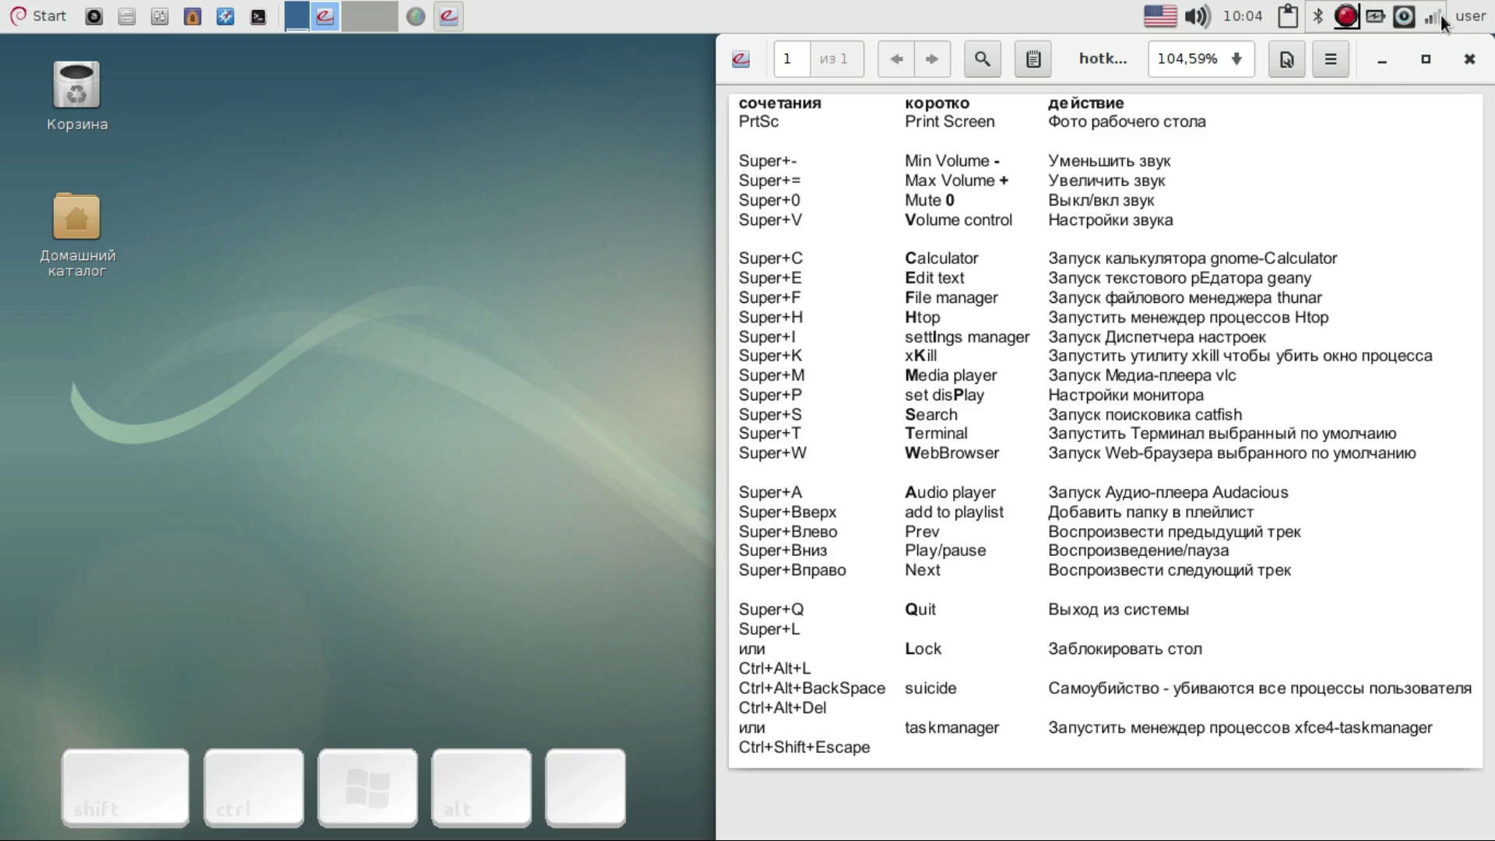
# - Reopen the MOC window from its tray applet, and move it slightly lower on the desktop
pyautogui.click(1403, 17)
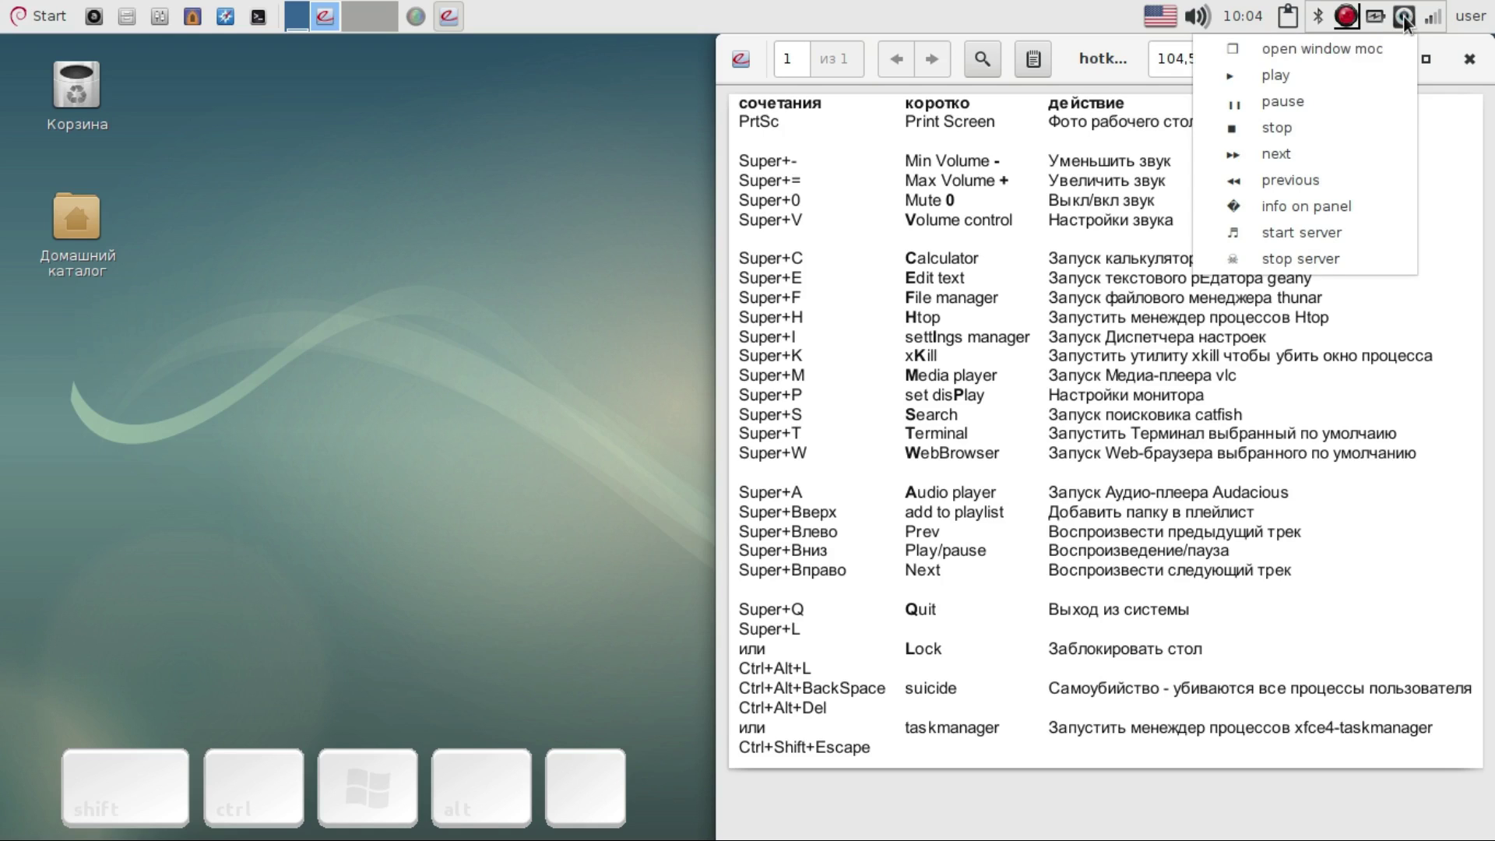
pyautogui.click(1332, 49)
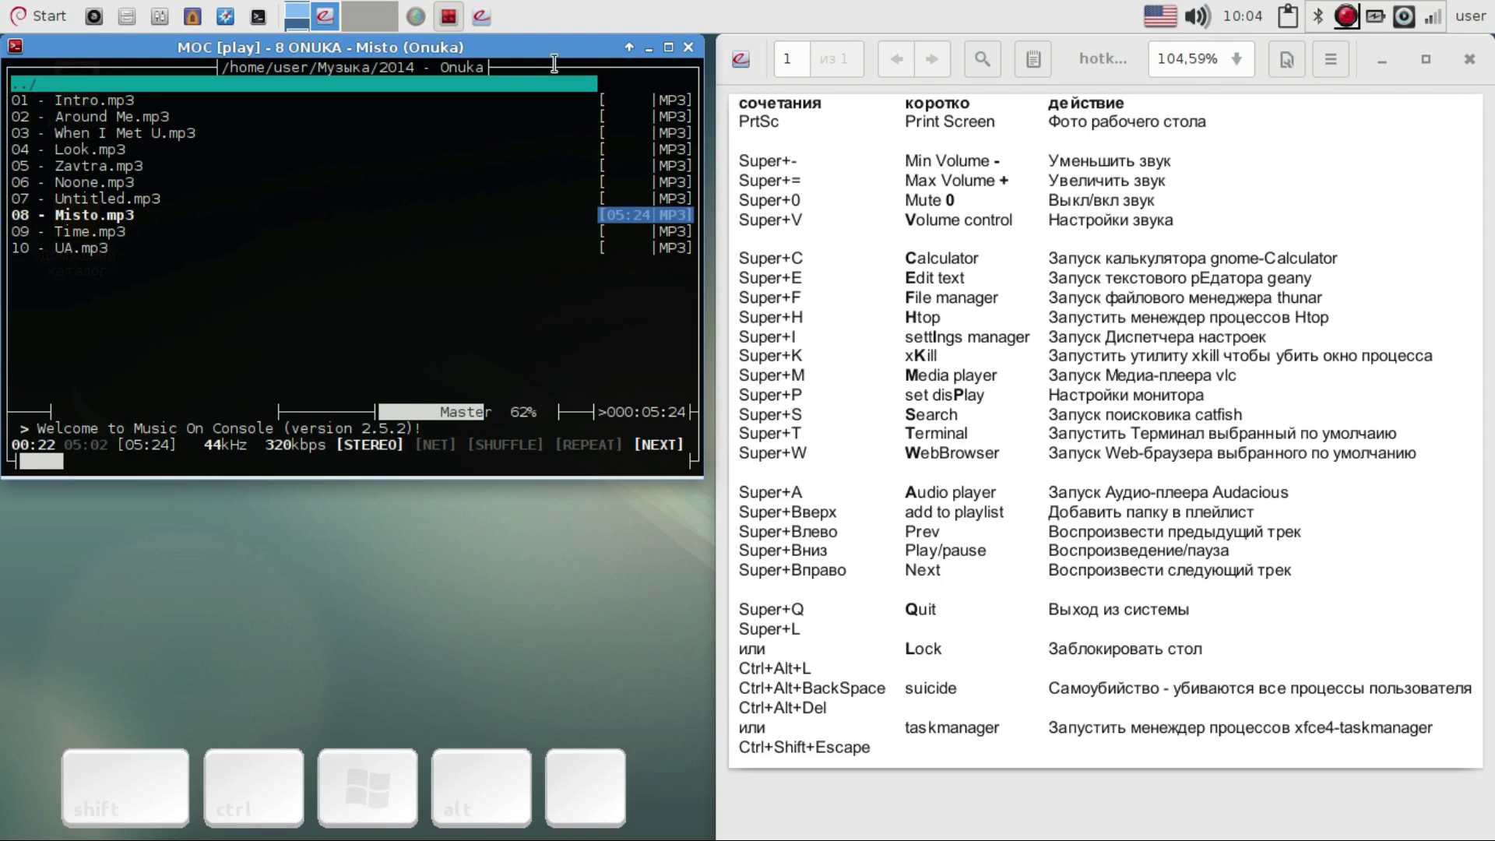
pyautogui.moveTo(528, 46); pyautogui.dragTo(527, 113)
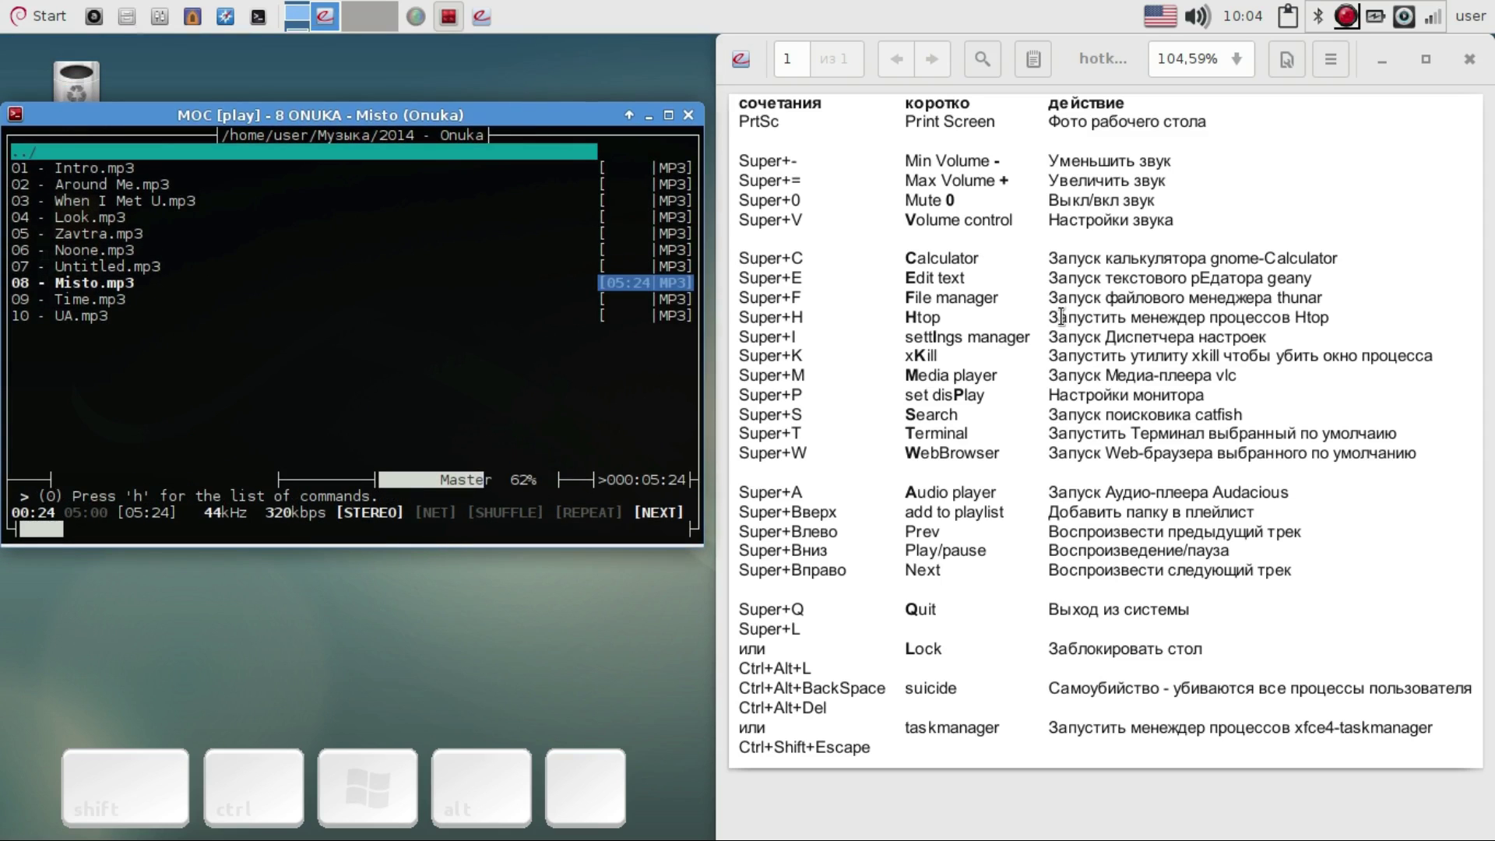
# - Open and cancel the log-out dialog with the Quit shortcut, and briefly highlight the remaining shortcuts from Super+L to Ctrl+Shift+Escape
pyautogui.click(1019, 540)
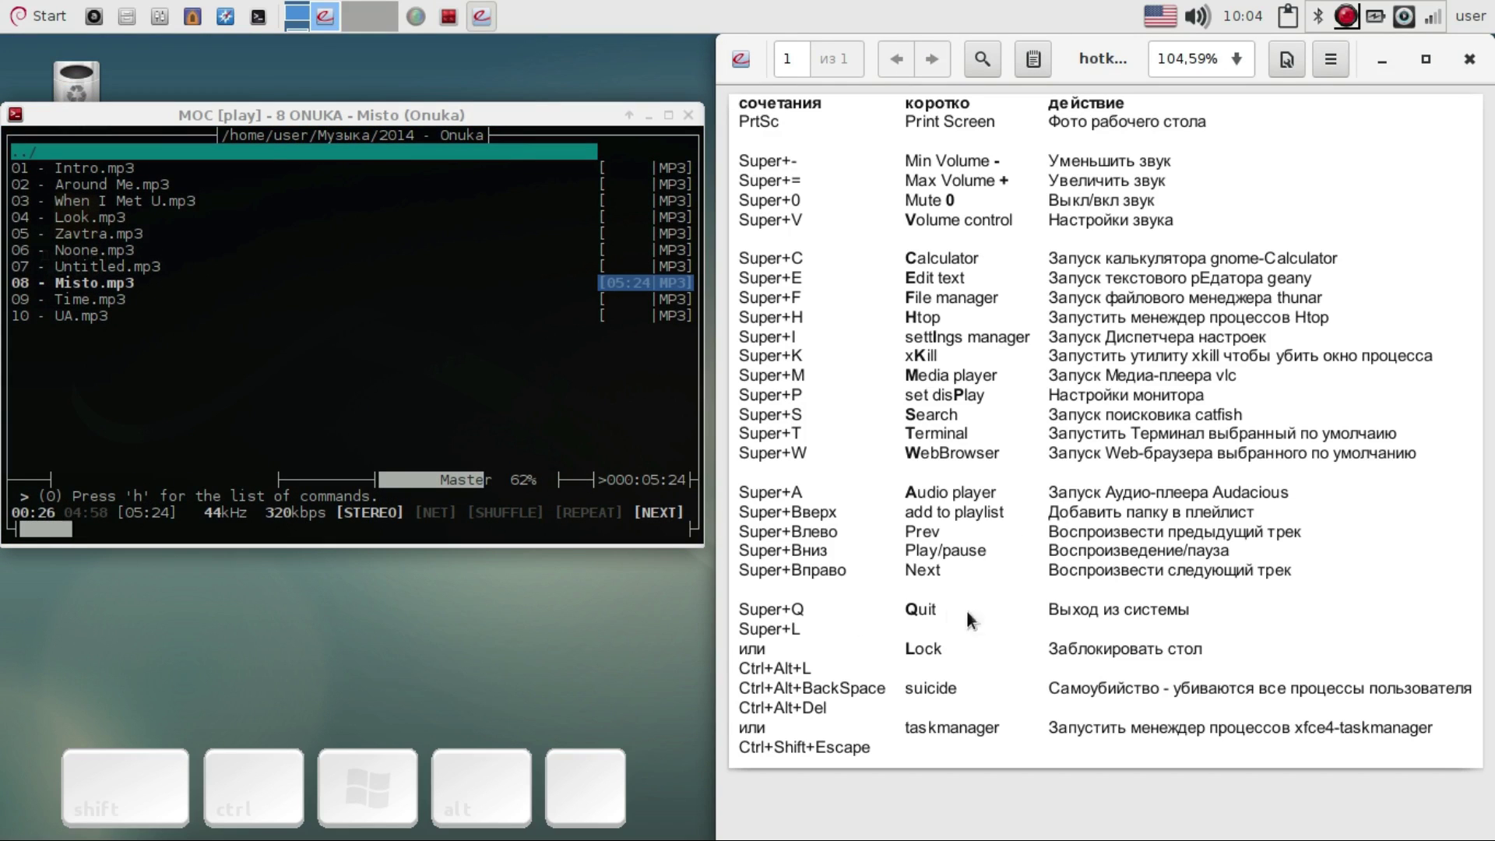
pyautogui.press('super')
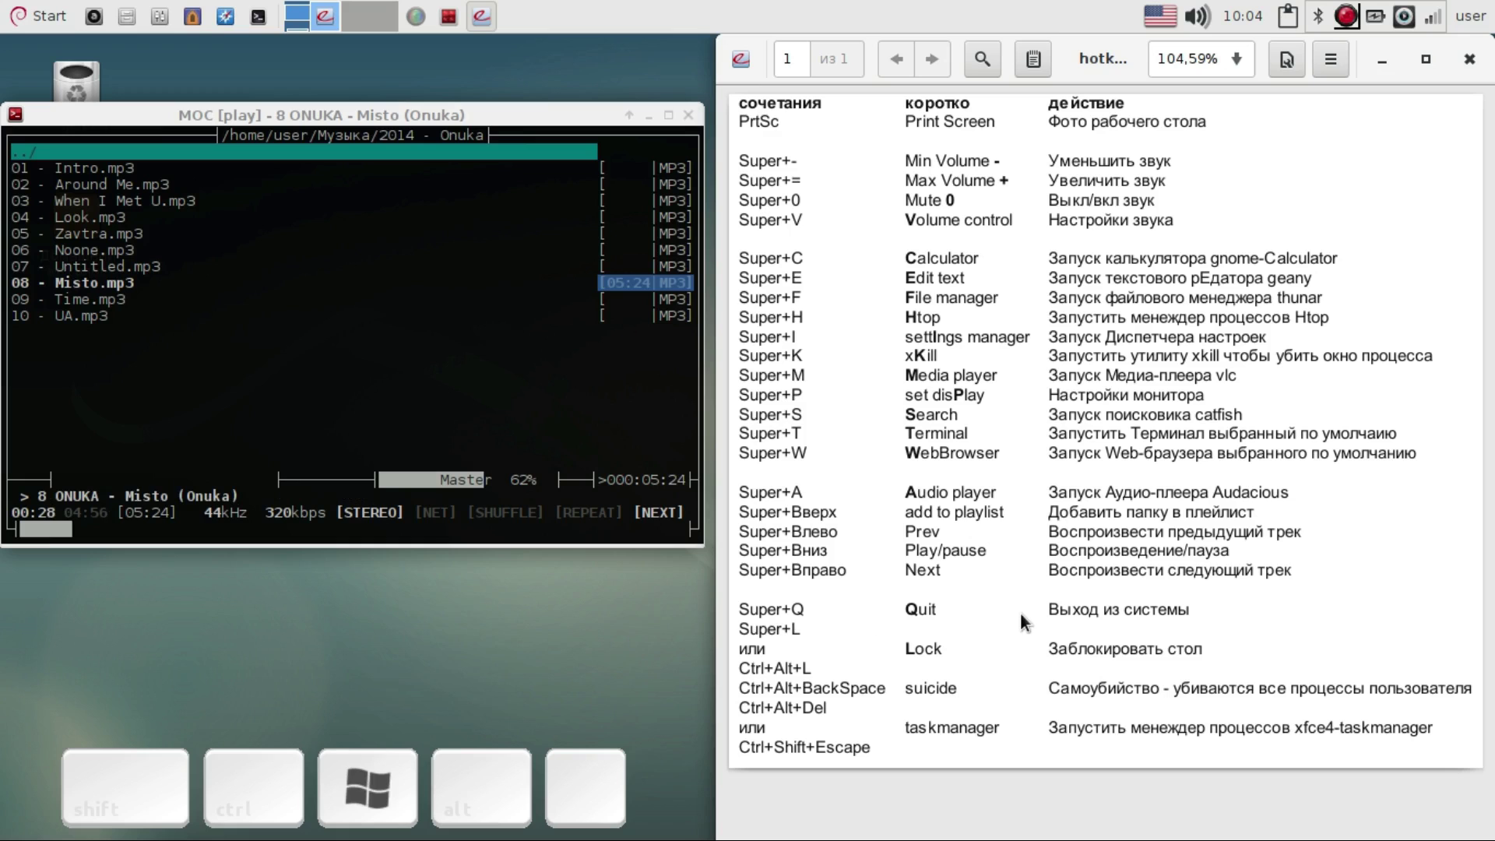
pyautogui.press('super+q')
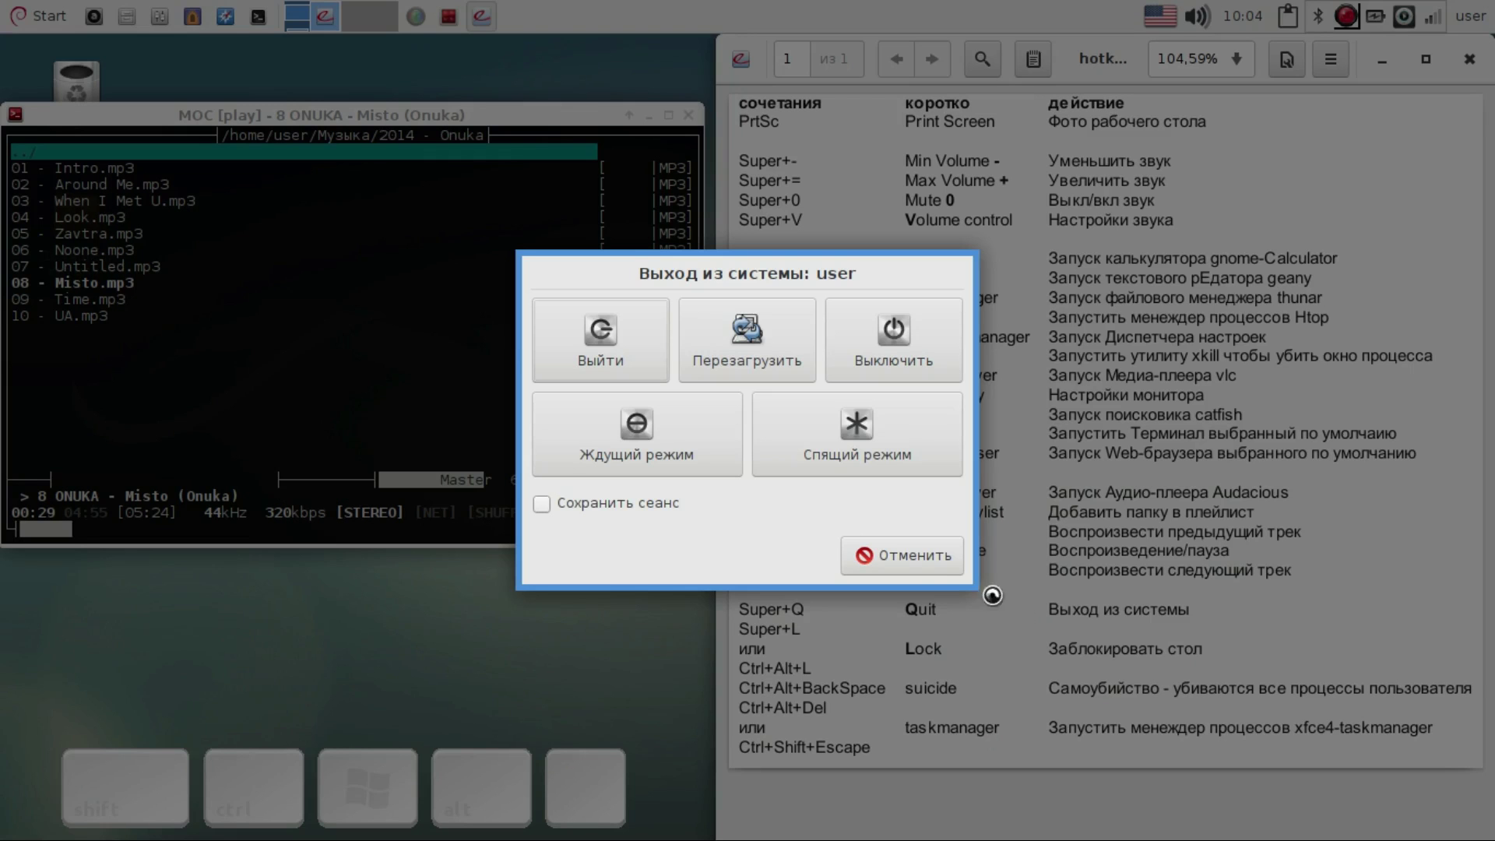
pyautogui.click(900, 554)
pyautogui.moveTo(747, 629); pyautogui.dragTo(880, 732)
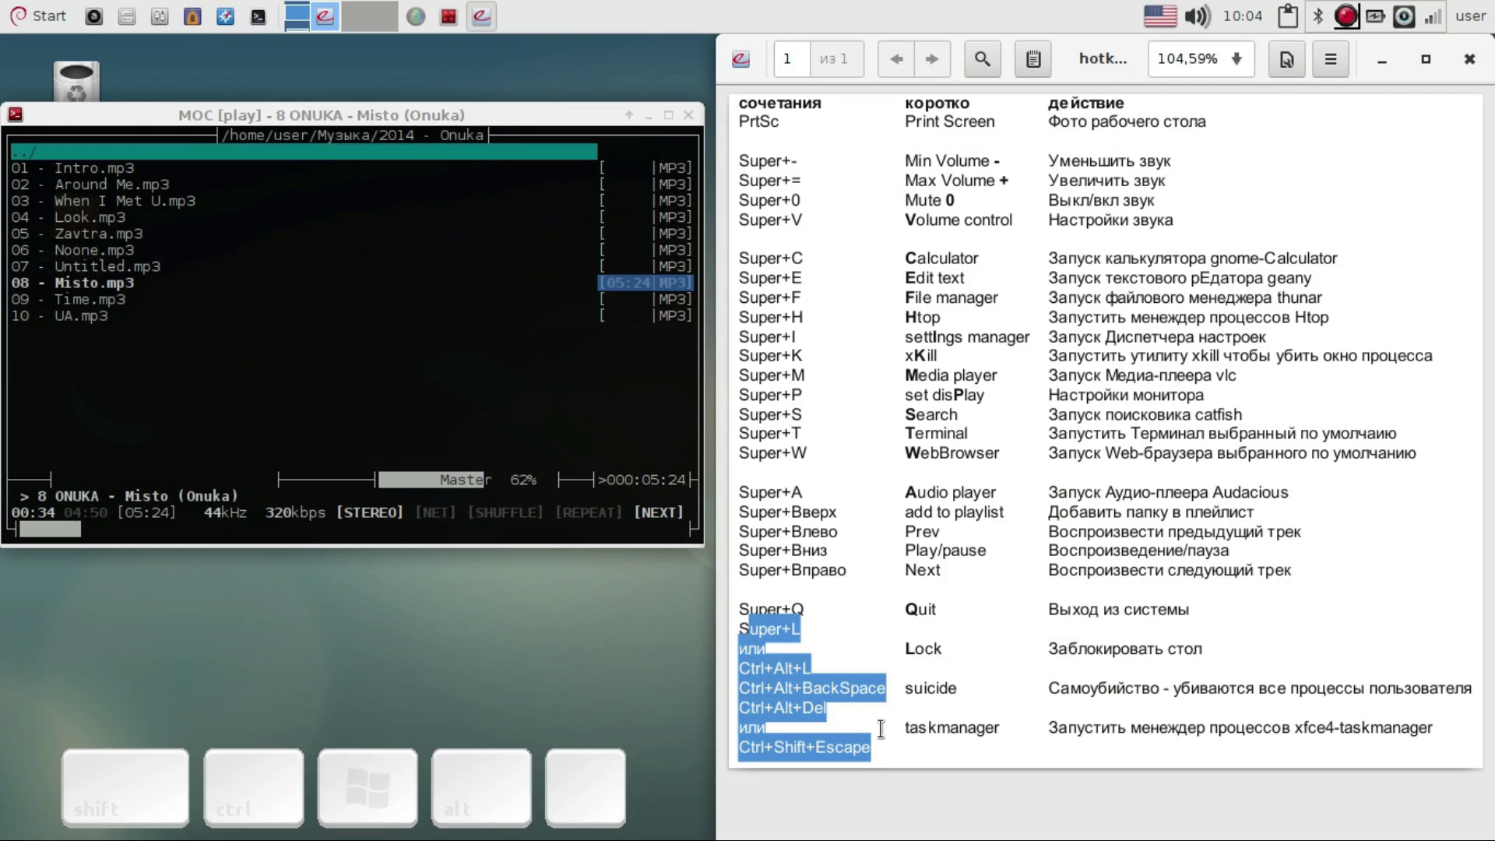
pyautogui.click(853, 622)
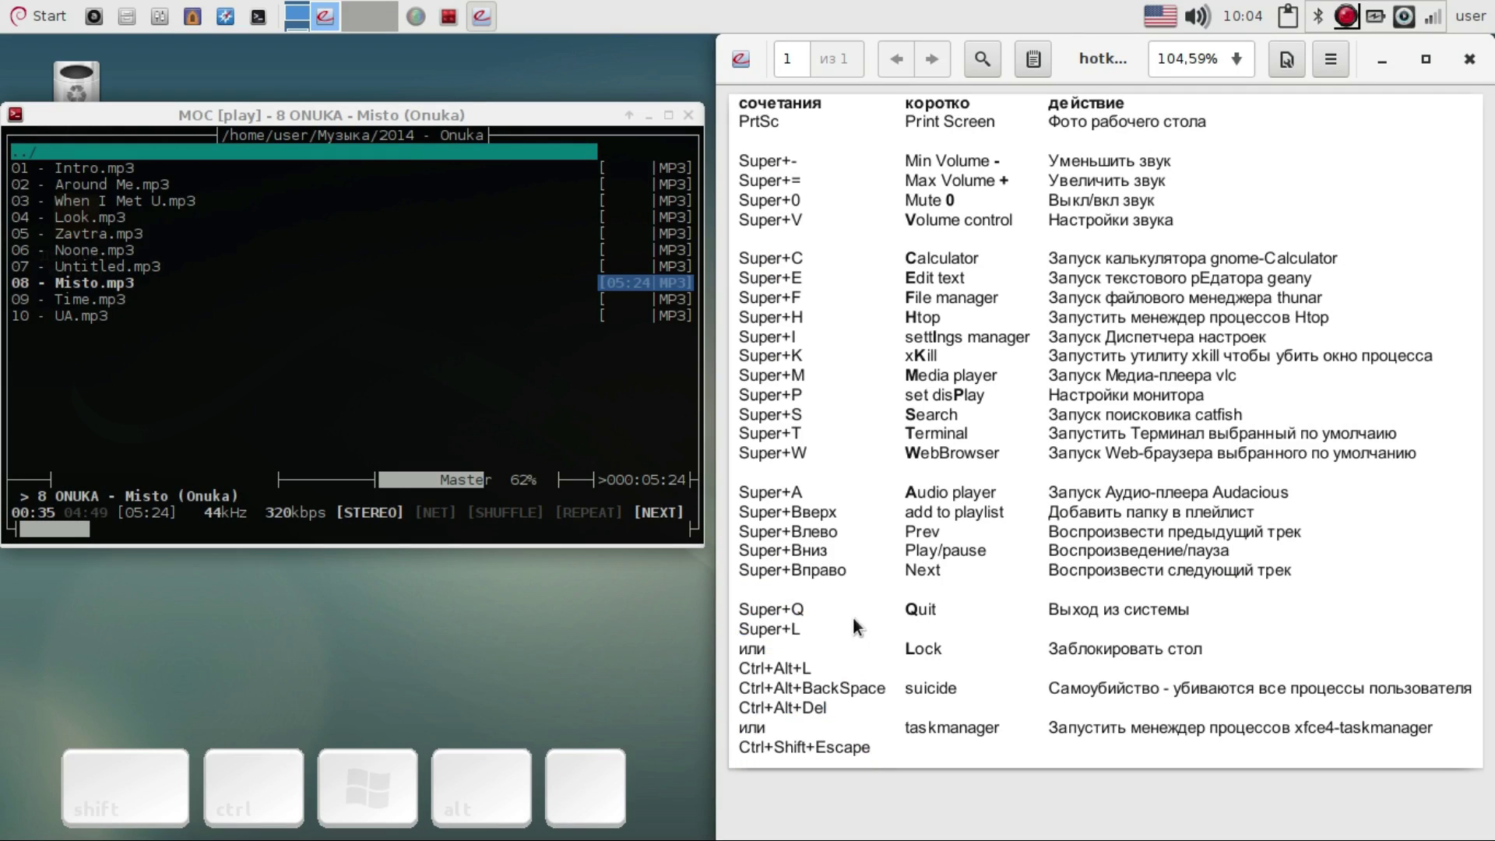
# - Close the MOC window, and stop the MOC server from its tray applet
pyautogui.click(689, 116)
pyautogui.click(689, 115)
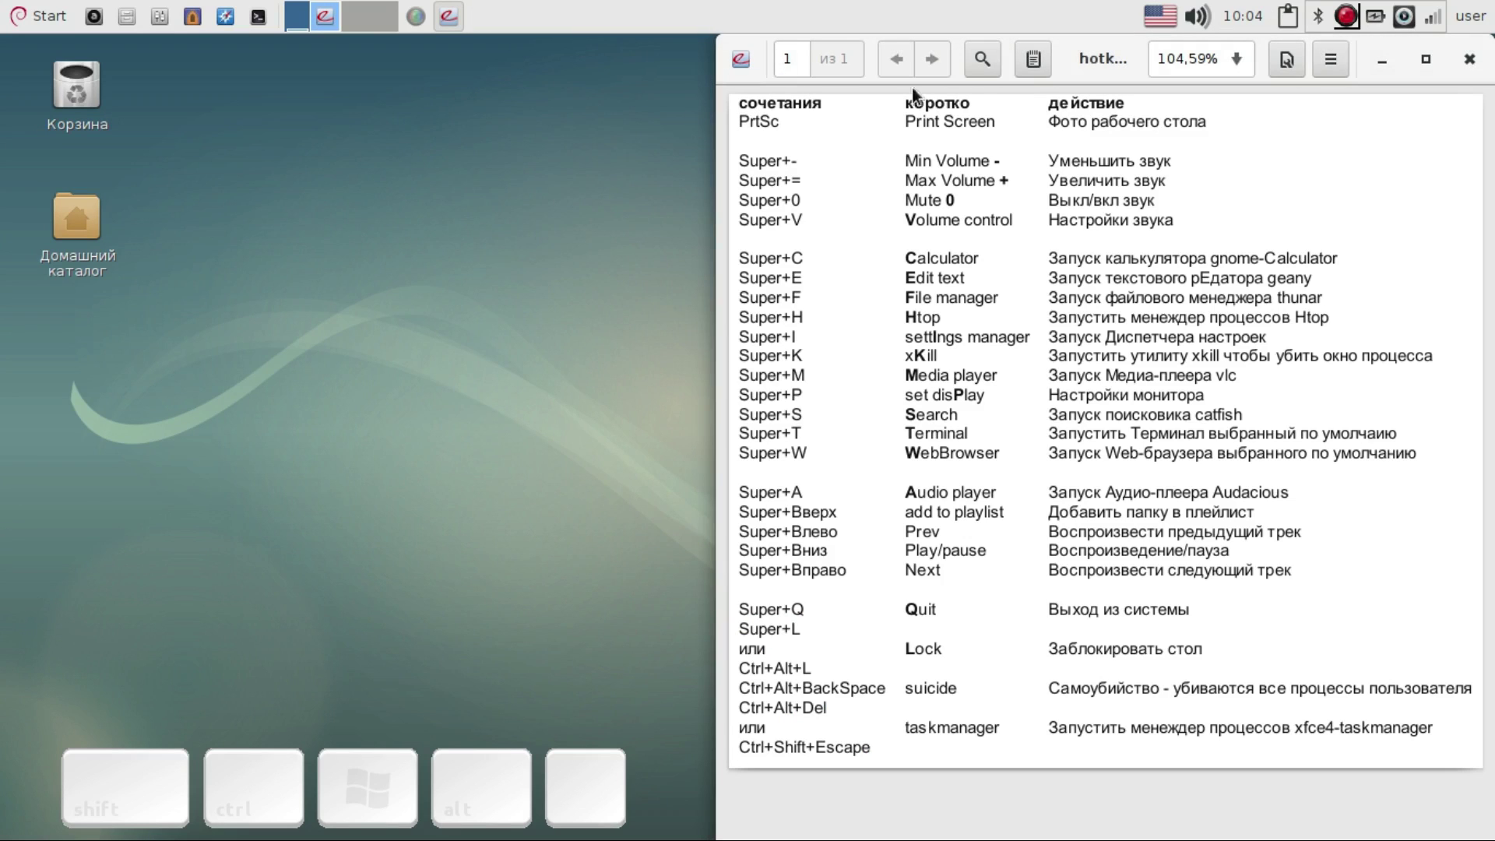
pyautogui.click(1402, 17)
pyautogui.click(1278, 257)
pyautogui.hotkey('ctrl', 'r')
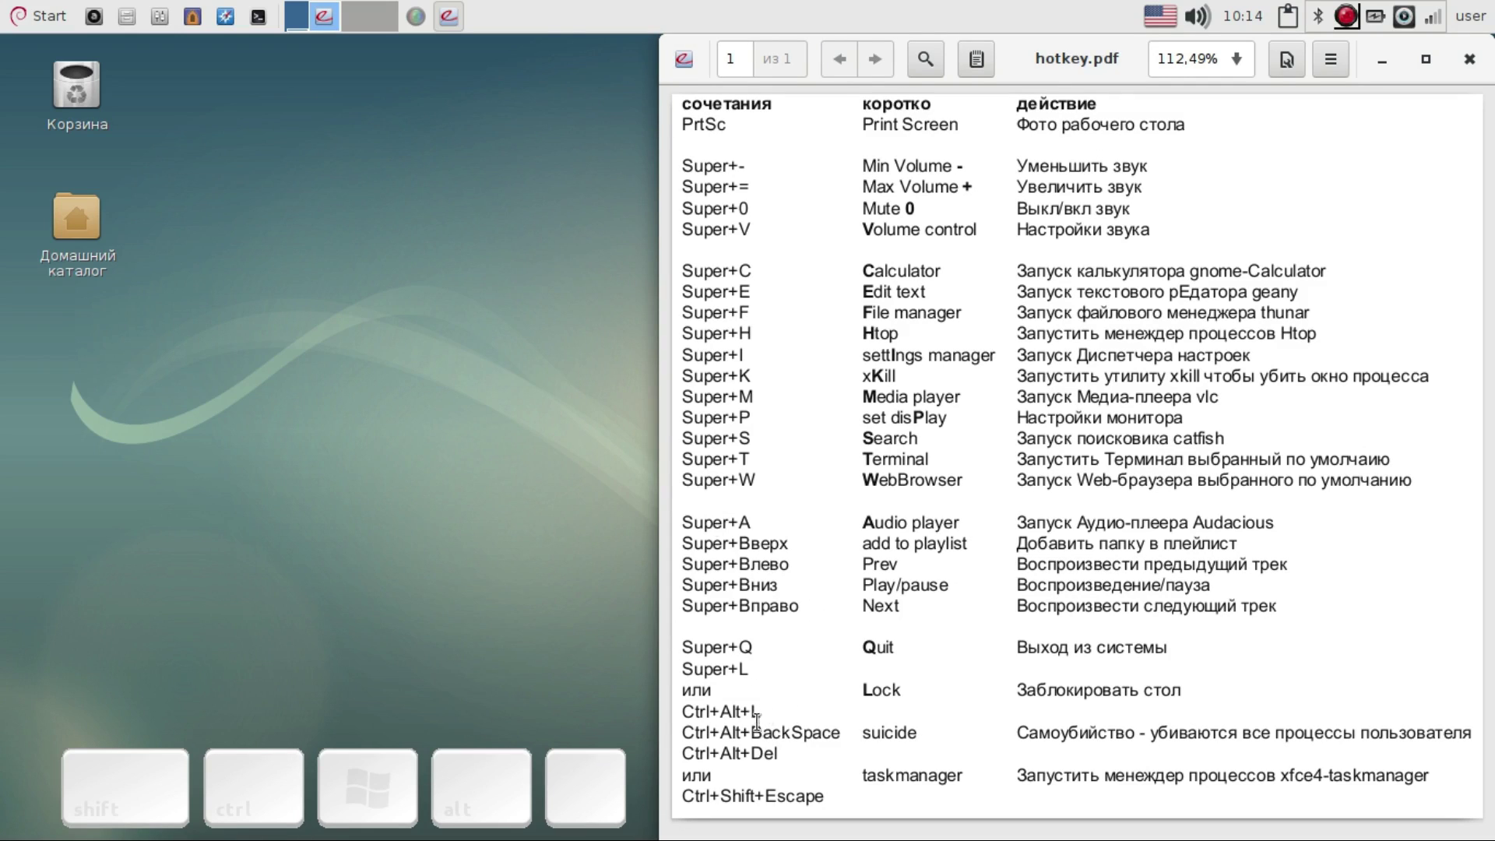
# - Highlight the shortcuts from Ctrl+Alt+BackSpace to Ctrl+Shift+Escape in hotkey.pdf, and launch the task manager with its shortcut from the desktop
pyautogui.moveTo(689, 734); pyautogui.dragTo(819, 794)
pyautogui.click(417, 505)
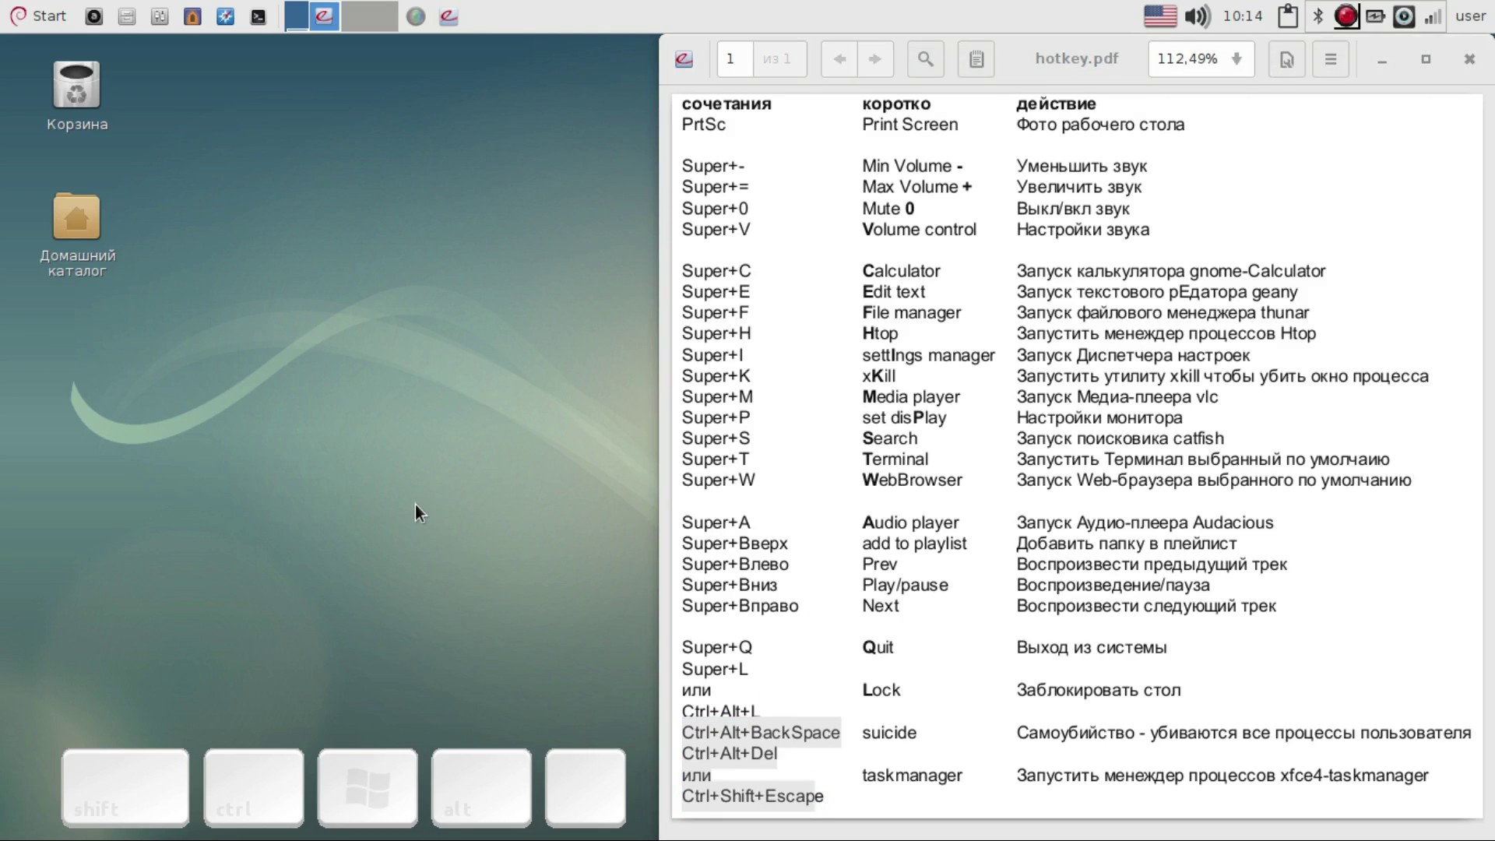
pyautogui.hotkey('ctrl', 'alt')
pyautogui.hotkey('ctrl', 'alt', 'Delete')
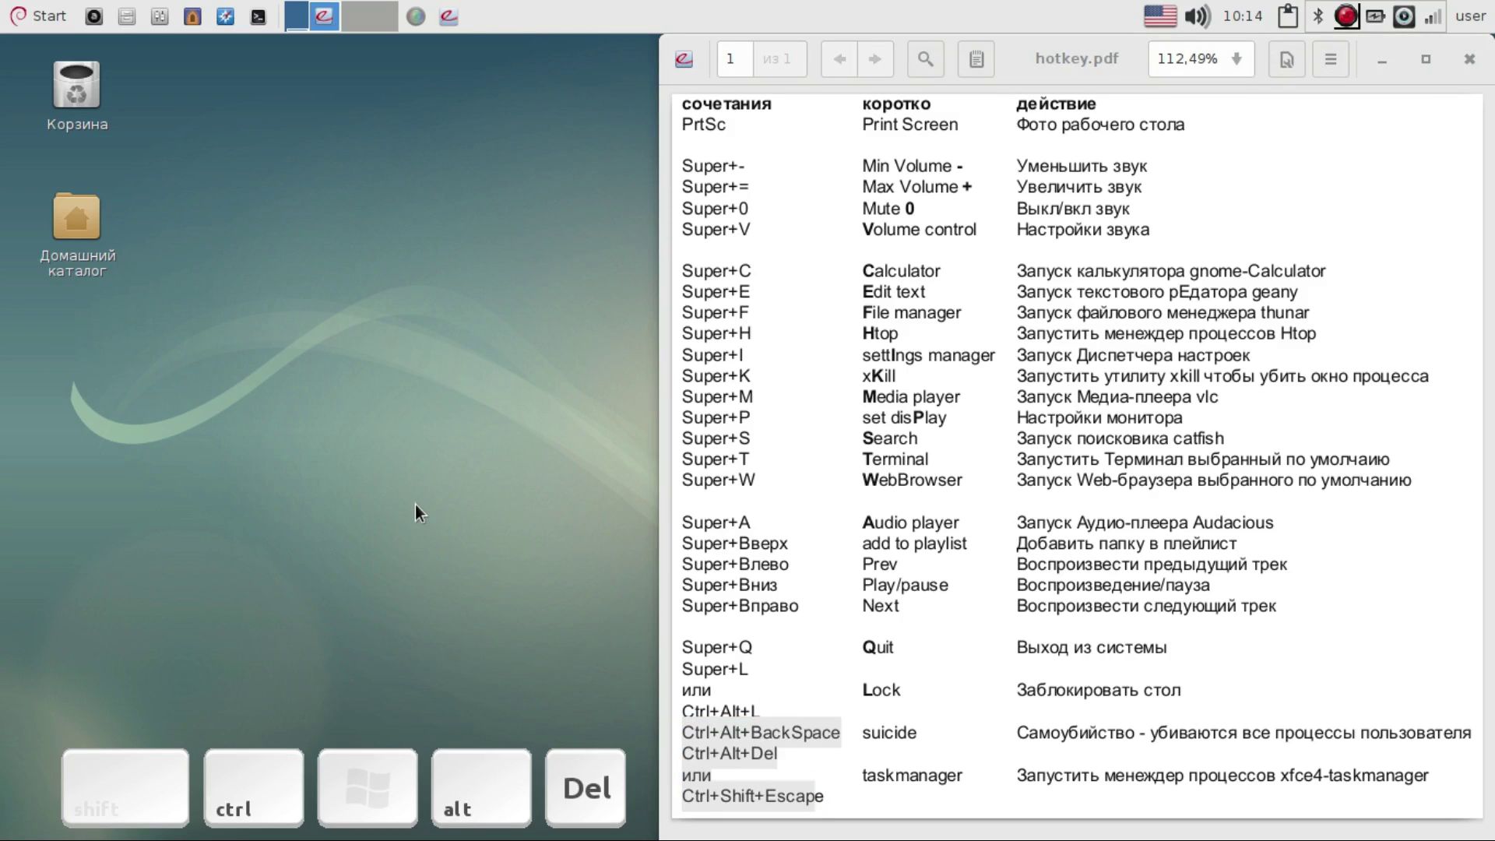
# - Move the task manager window slightly lower on the desktop, and close it
pyautogui.moveTo(346, 40); pyautogui.dragTo(397, 133)
pyautogui.click(574, 141)
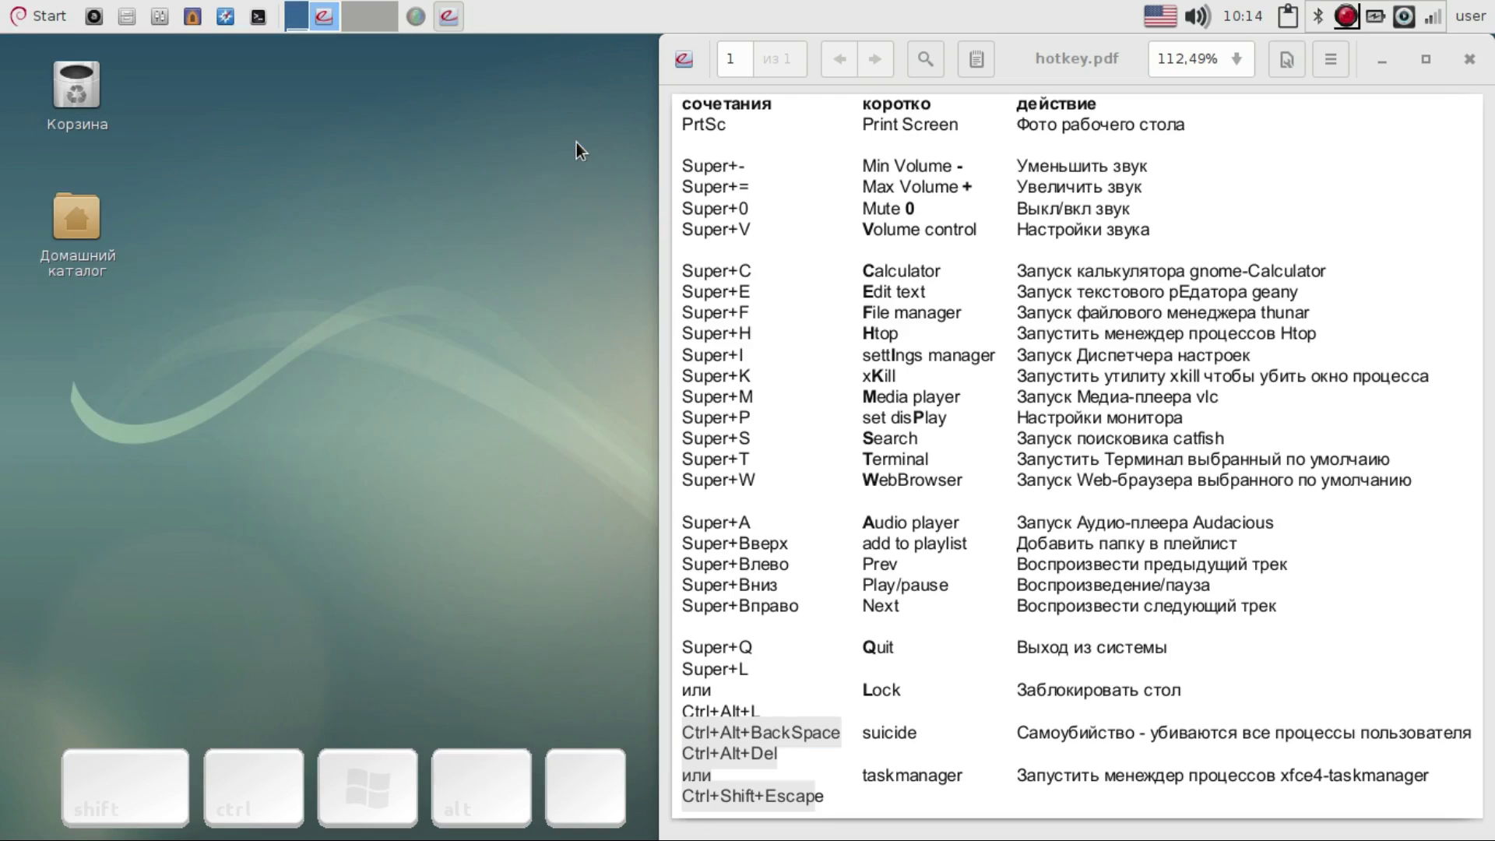
# - Launch the task manager again with the alternative taskmanager shortcut from hotkey.pdf, and close its window
pyautogui.hotkey('ctrl', 'alt')
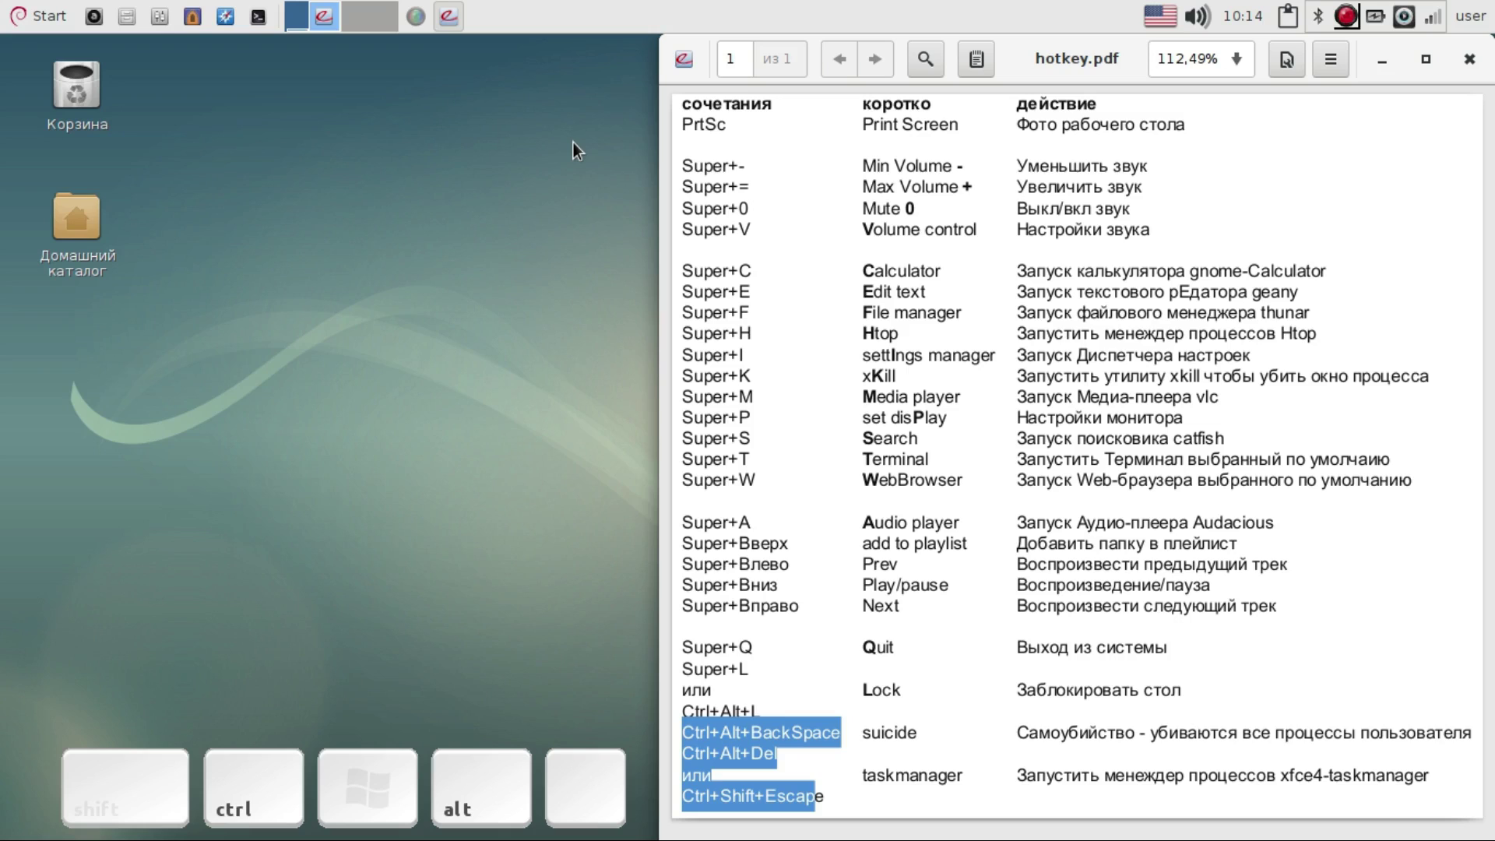
pyautogui.hotkey('ctrl', 'shift')
pyautogui.hotkey('ctrl', 'shift', 'Escape')
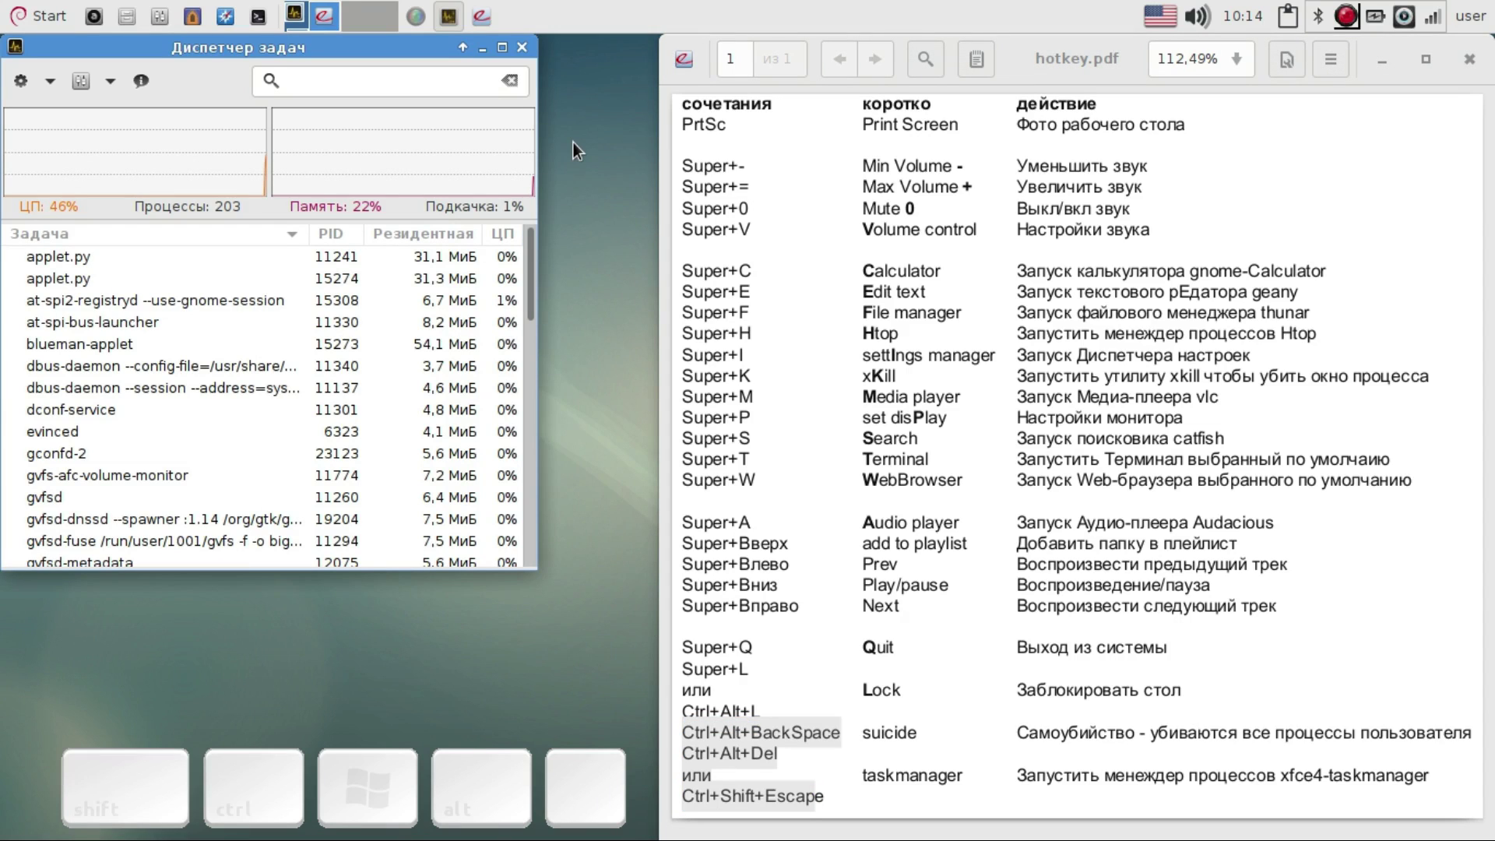
pyautogui.click(522, 48)
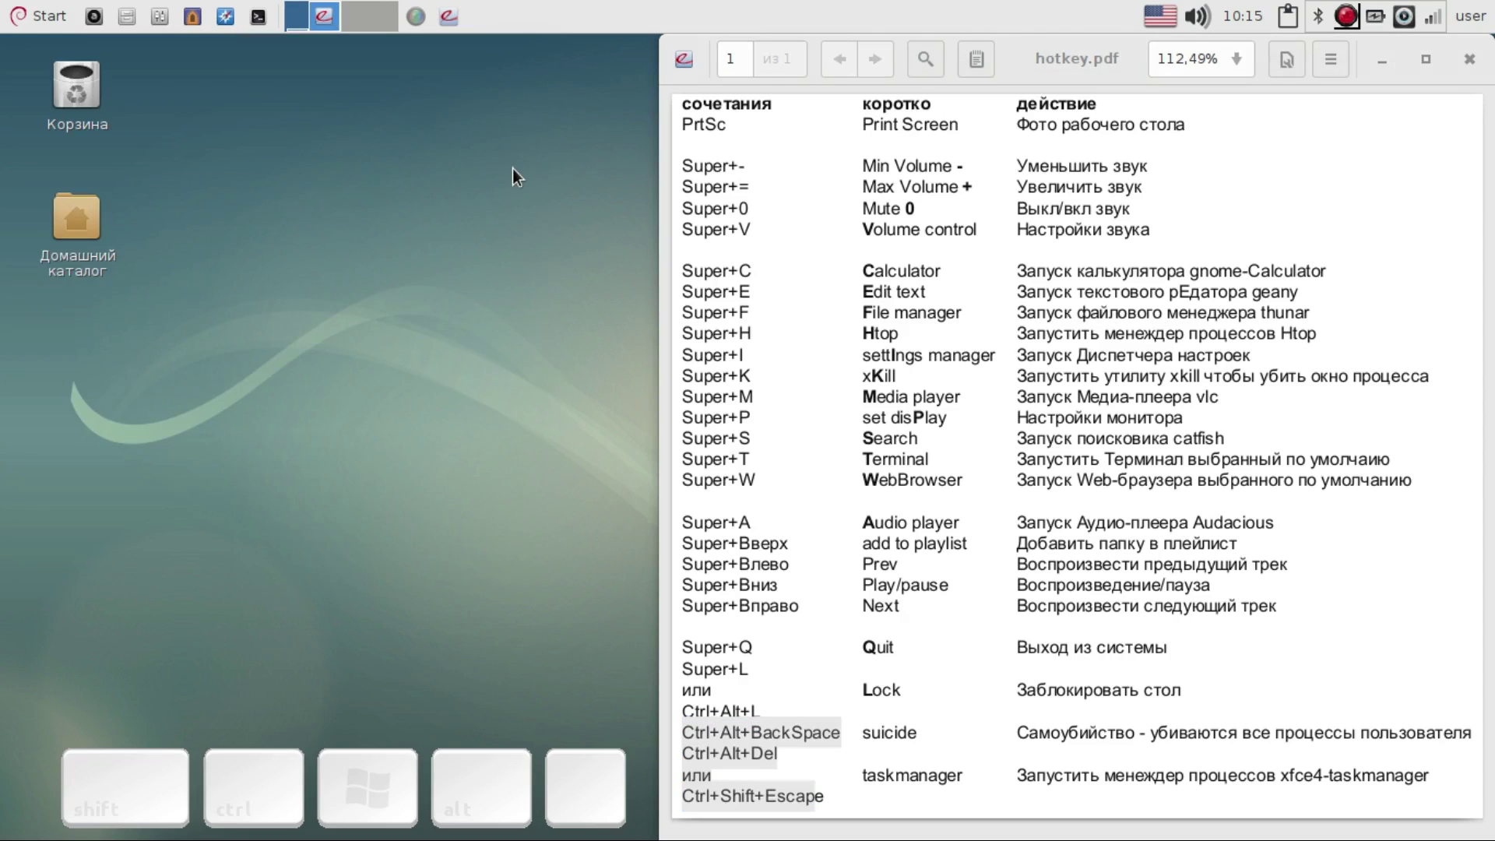
# - Highlight the Super+L entry in hotkey.pdf, and lock the screen from the desktop with the alternative Lock shortcut
pyautogui.hotkey('ctrl', 'r')
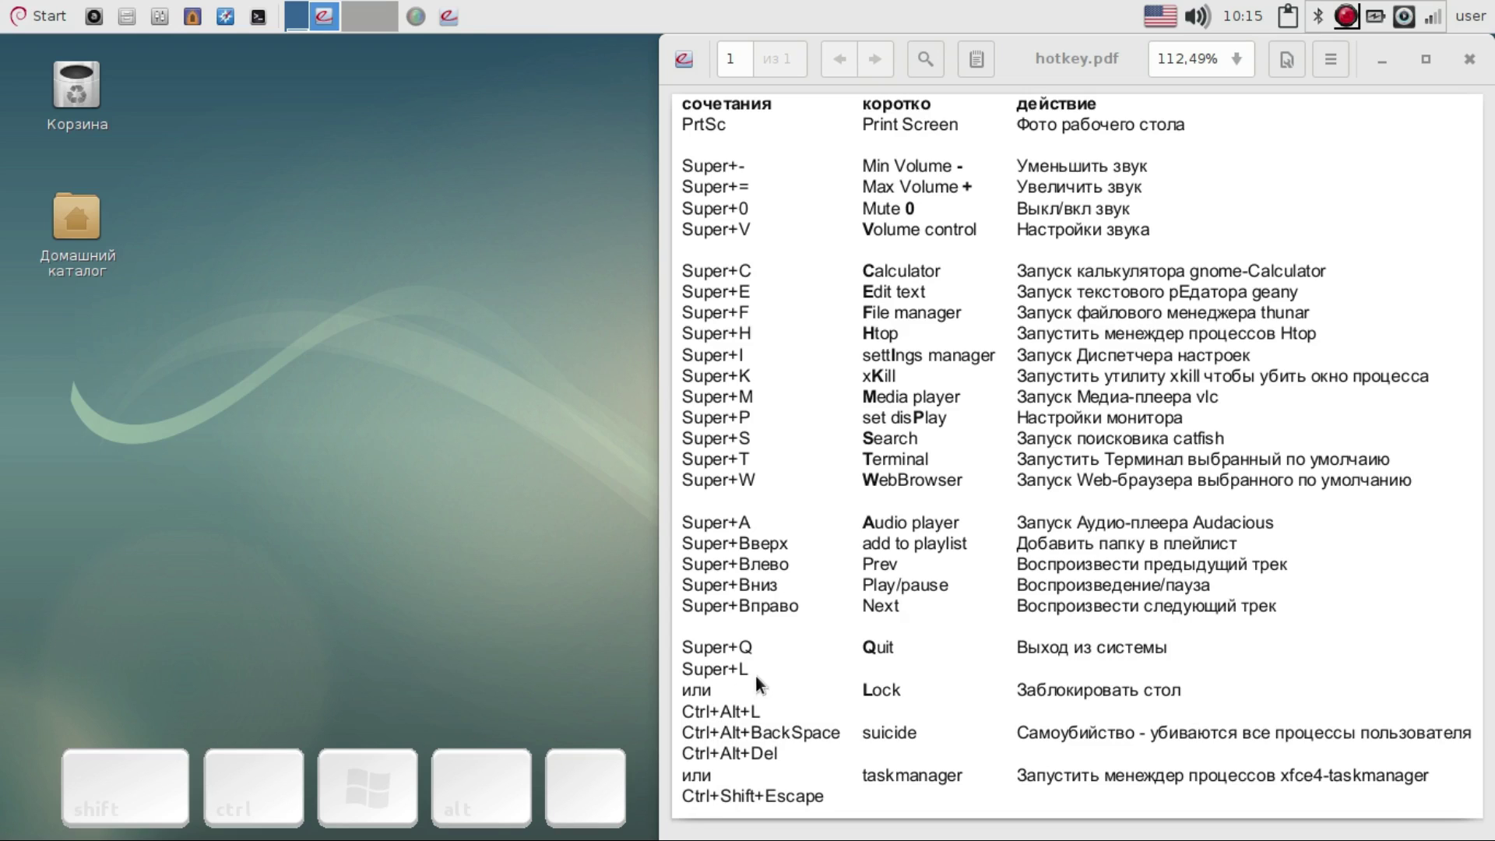
pyautogui.moveTo(755, 674); pyautogui.dragTo(690, 672)
pyautogui.click(460, 547)
pyautogui.press('ctrl')
pyautogui.hotkey('ctrl', 'alt', 'l')
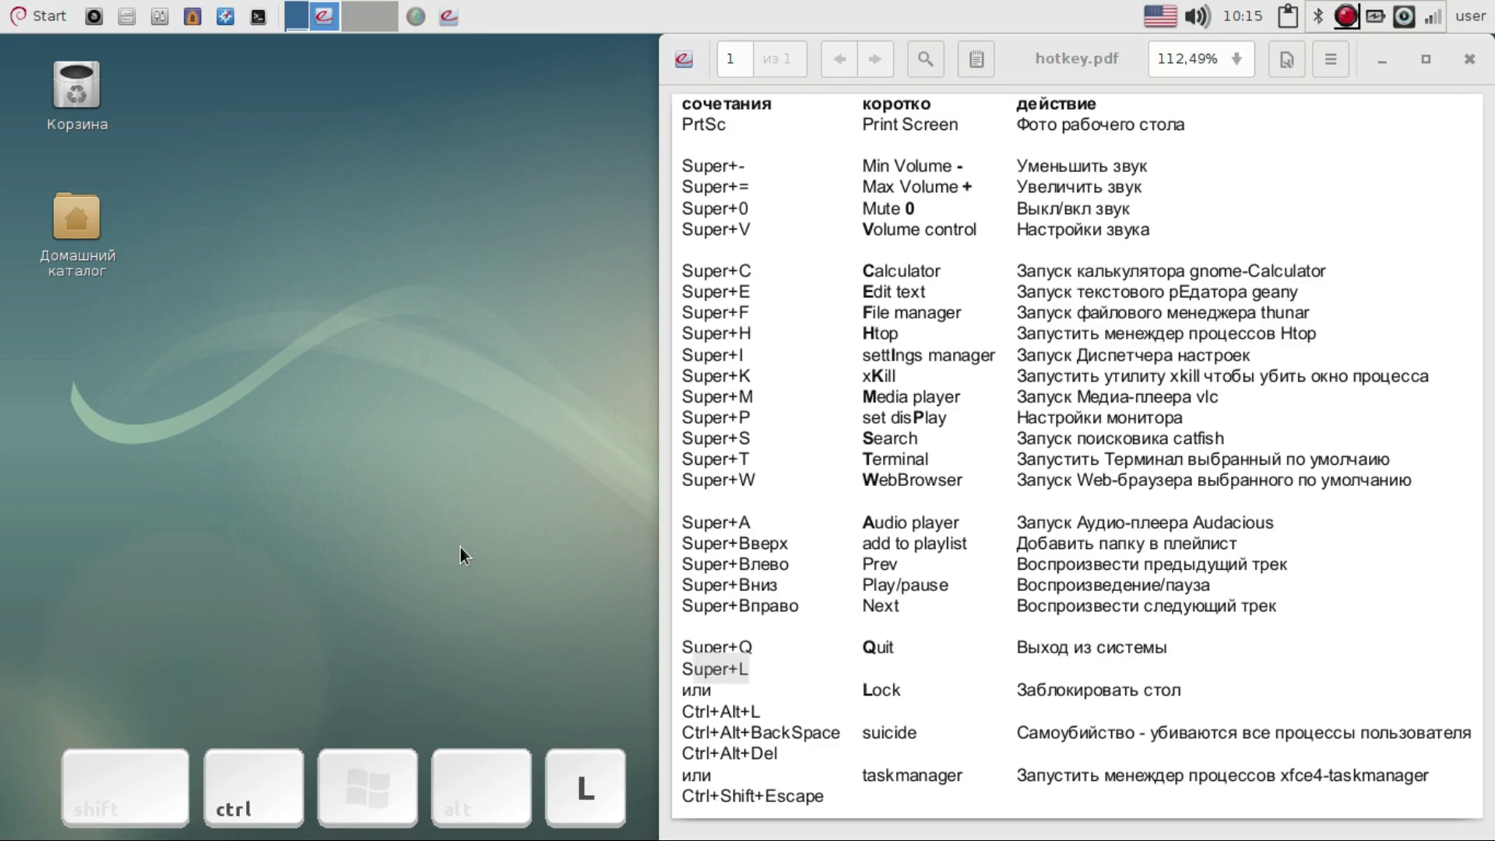